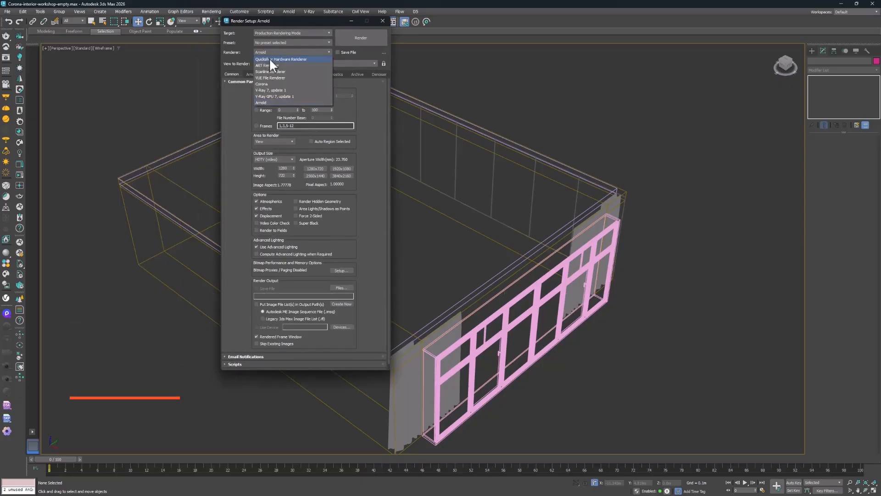
Set the production renderer to Corona and review its scene, camera, performance and system settings
click(268, 84)
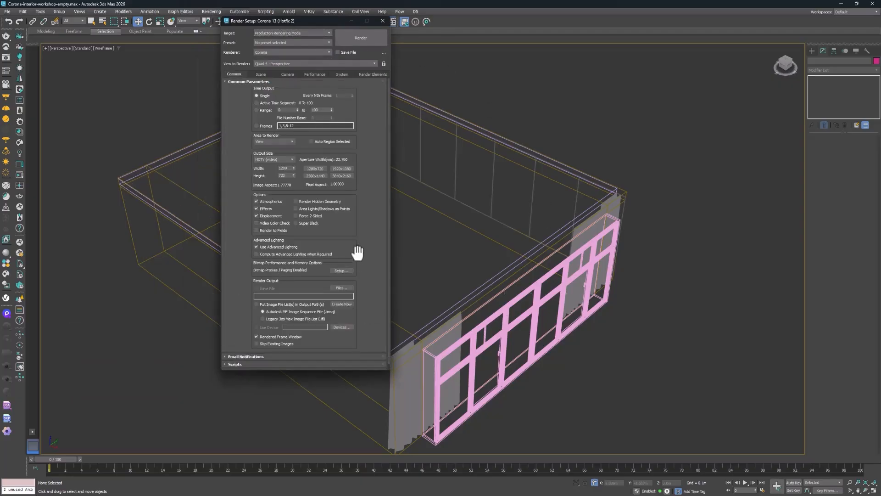
drag(390, 209, 409, 210)
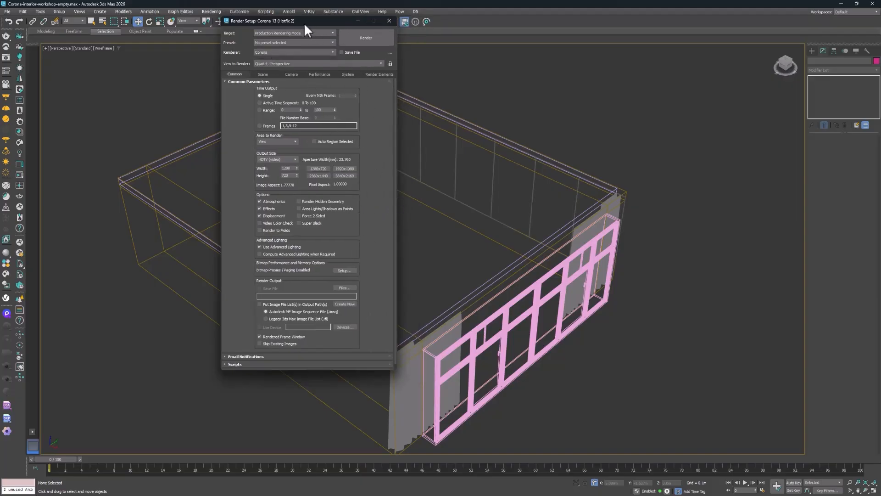
drag(304, 24, 283, 42)
click(242, 93)
click(269, 92)
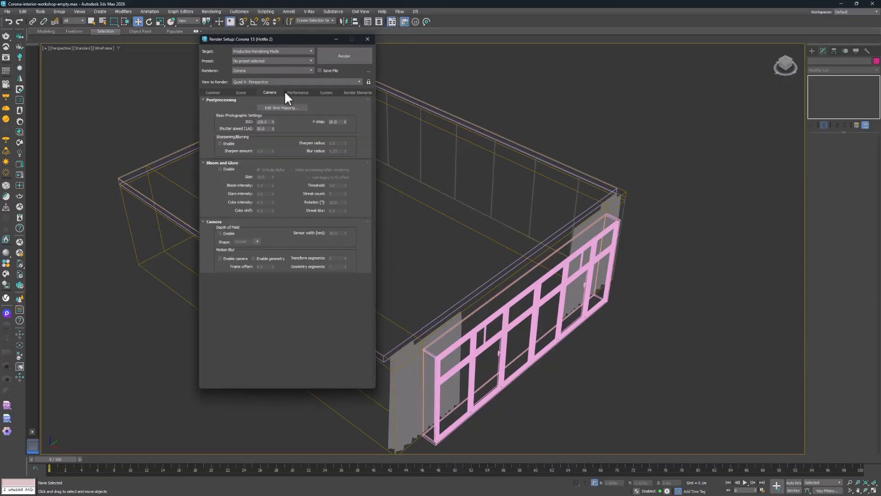
click(296, 92)
click(323, 92)
click(242, 92)
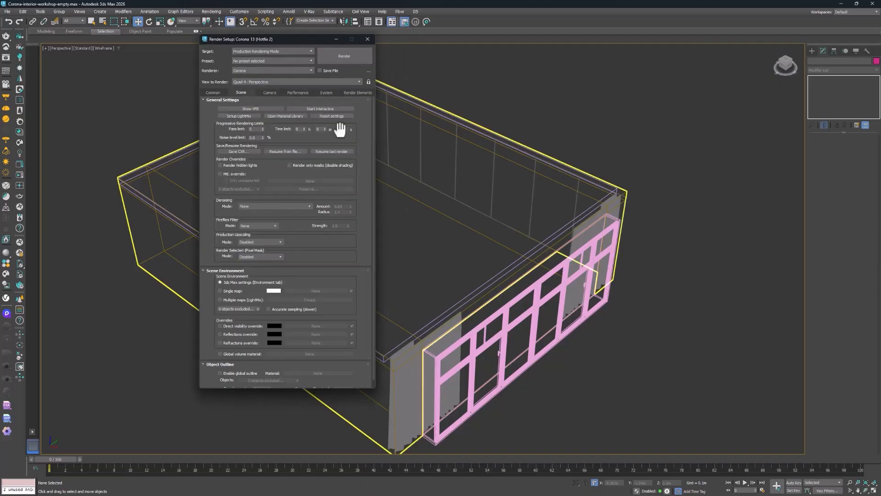
click(367, 39)
Create a targeted Corona camera inside the room near the window side, aimed at the opposite paneled wall
scroll(576, 95, down, 3)
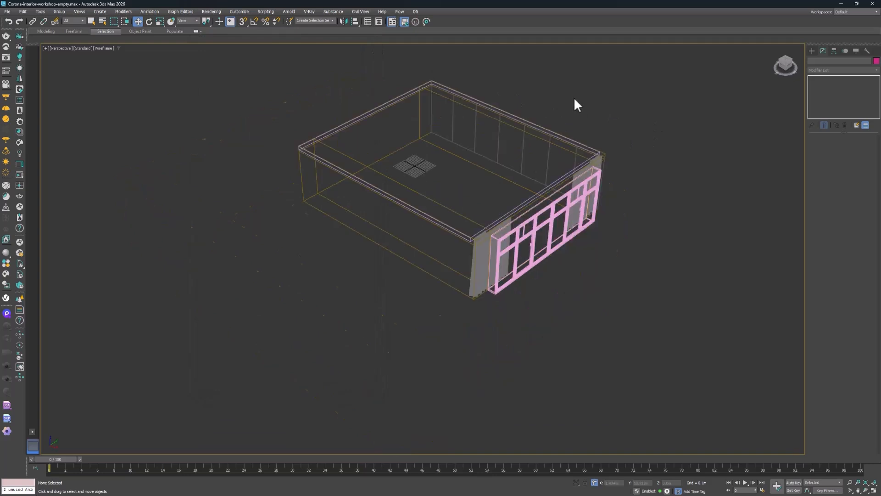
alt+middle_drag(576, 95, 634, 141)
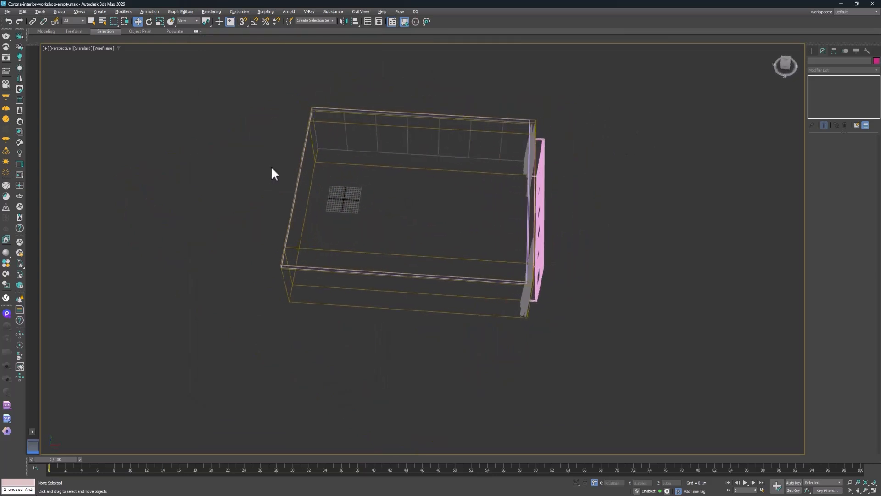
click(812, 50)
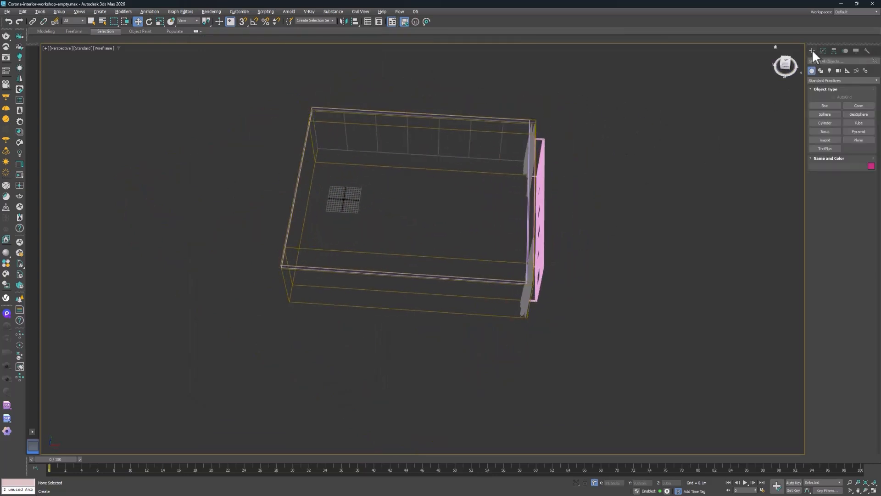
click(839, 71)
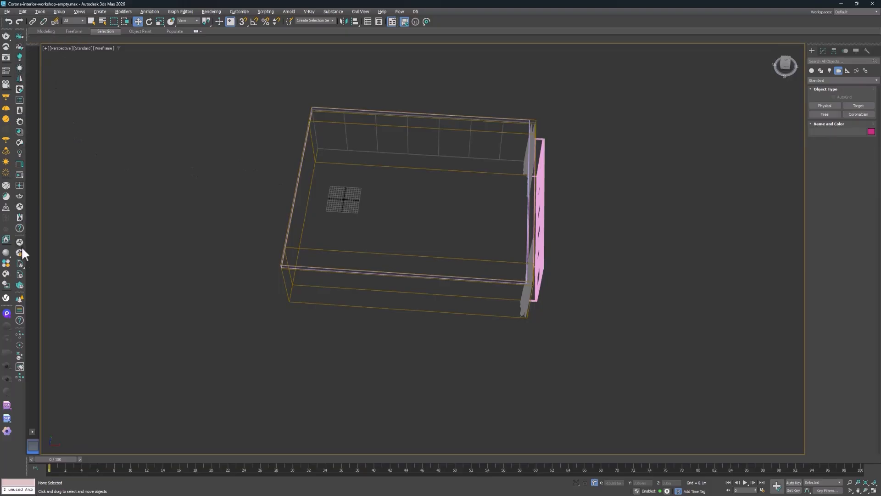
click(20, 36)
drag(468, 296, 473, 154)
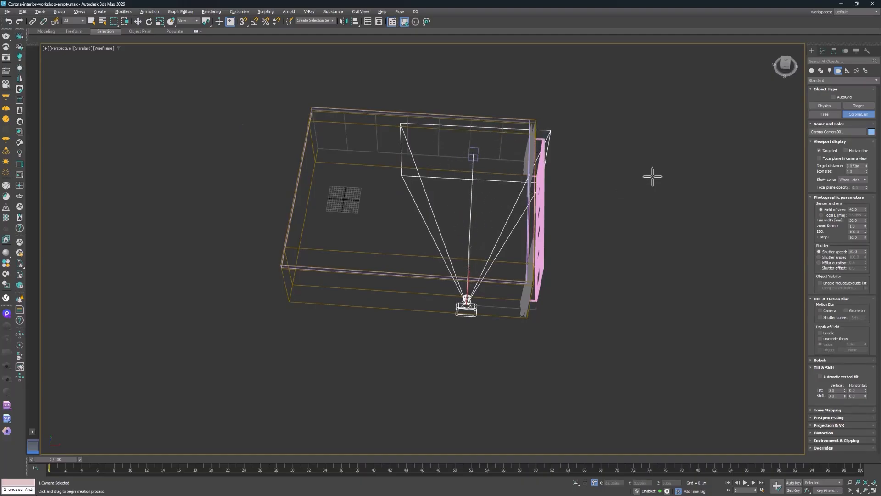
Look through the new Corona camera and show its safe frame
mouse_move(584, 131)
middle_down()
mouse_move(570, 210)
mouse_move(525, 289)
mouse_move(501, 244)
mouse_move(458, 242)
mouse_move(529, 205)
mouse_move(466, 255)
mouse_move(479, 225)
middle_up()
key(c)
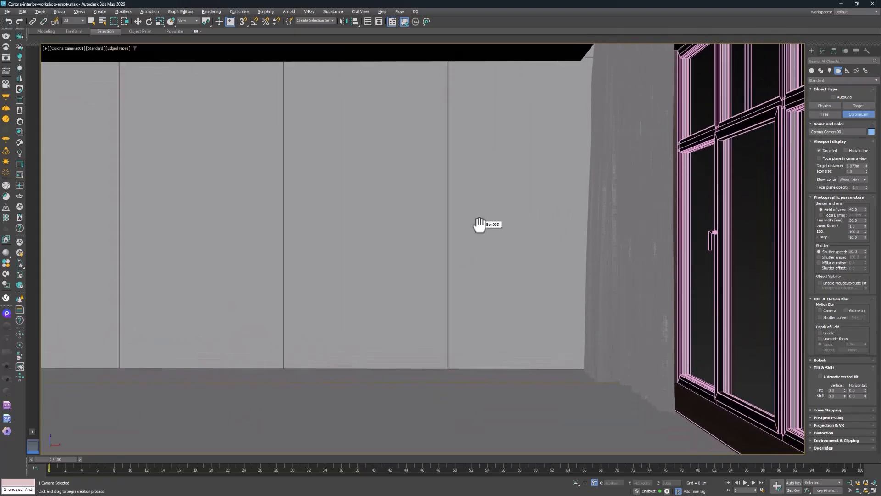
key(shift+f)
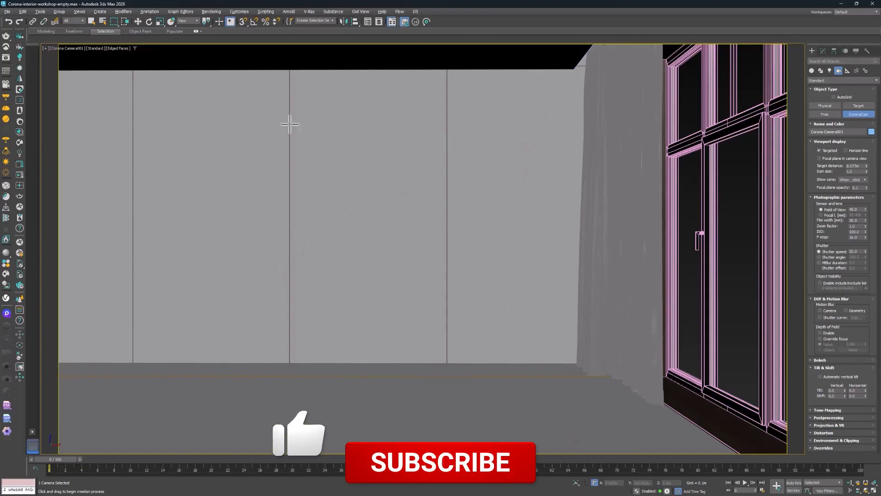
Set a custom render output size of 600 wide by 800 high and lock the image aspect ratio
click(211, 11)
click(212, 43)
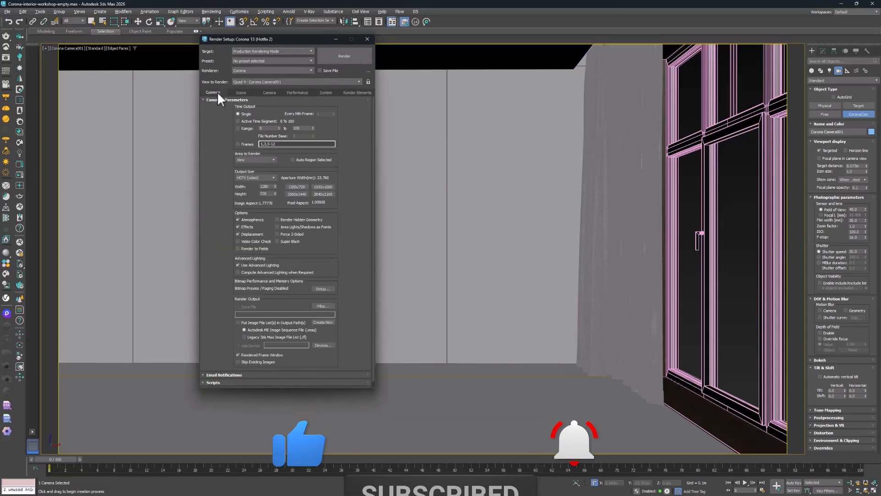
click(255, 177)
click(254, 184)
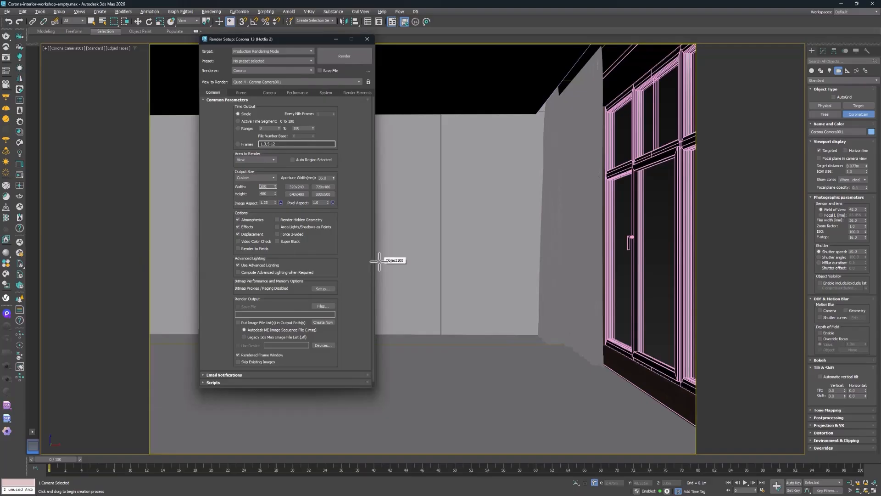
text(600)
key(Tab)
text(800)
key(Return)
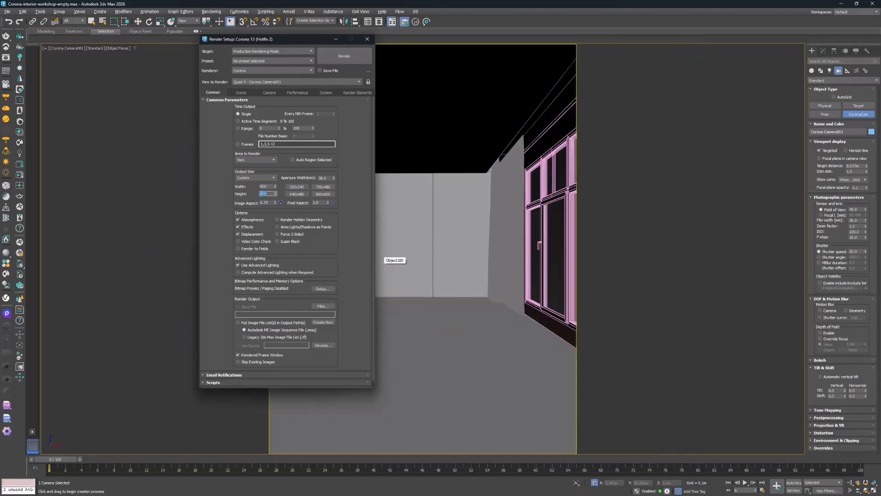
click(279, 203)
click(366, 39)
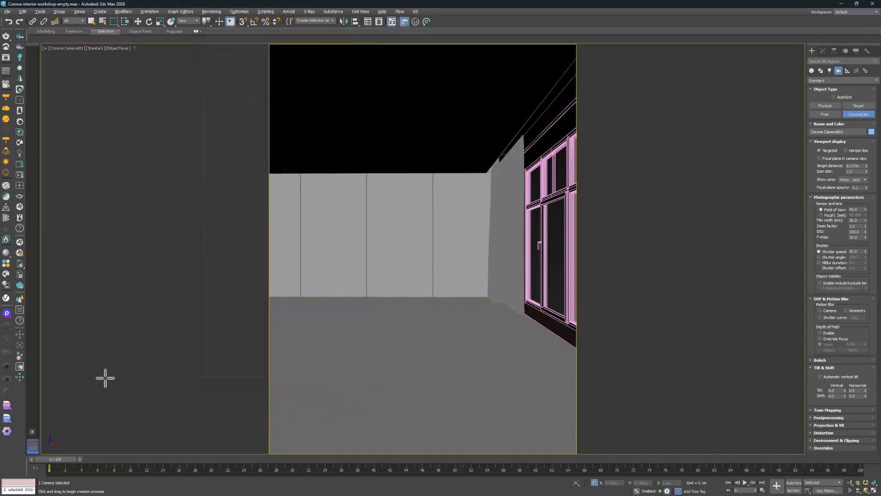
Split the workspace into two side-by-side viewports and show the Corona camera view in one of them with shading
click(32, 431)
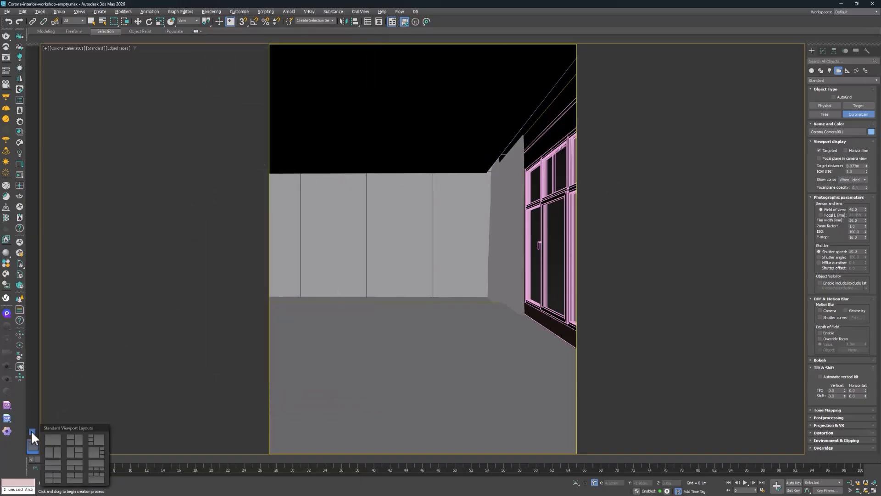
click(55, 451)
key(f)
middle_drag(548, 211, 541, 370)
key(c)
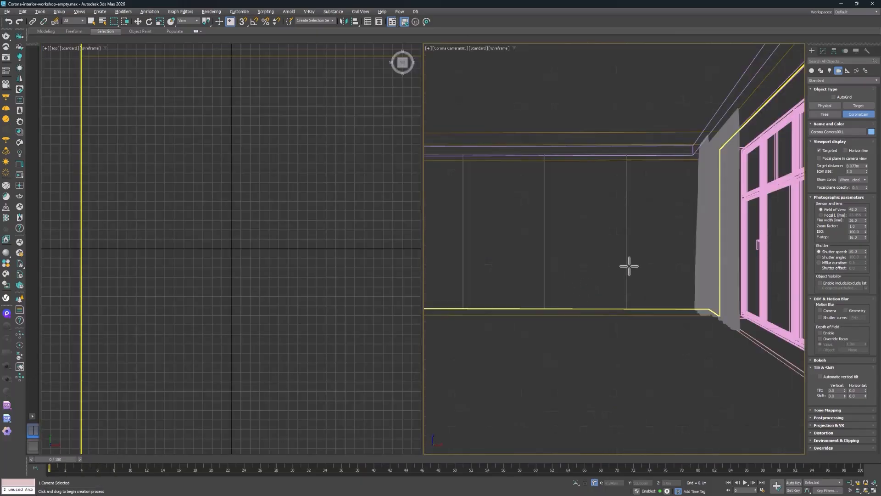
key(F3)
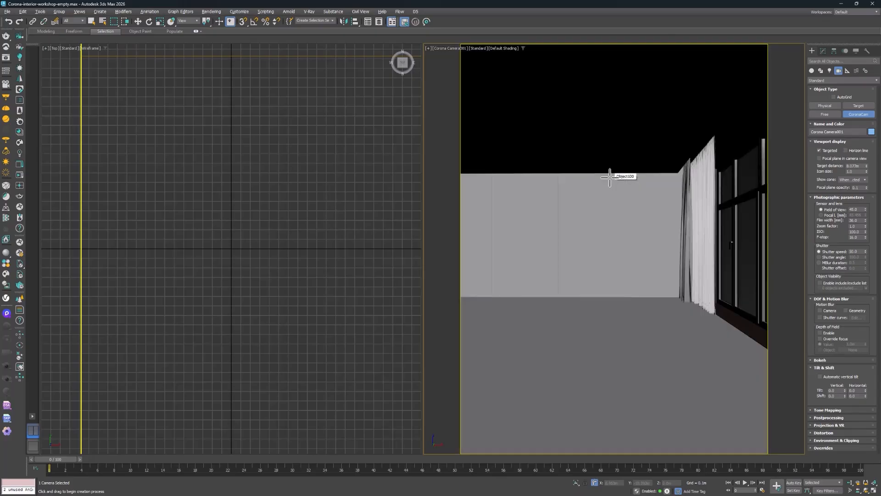
Change the Top viewport to a perspective view framing the whole room and camera, and activate the Move tool
scroll(366, 177, down, 10)
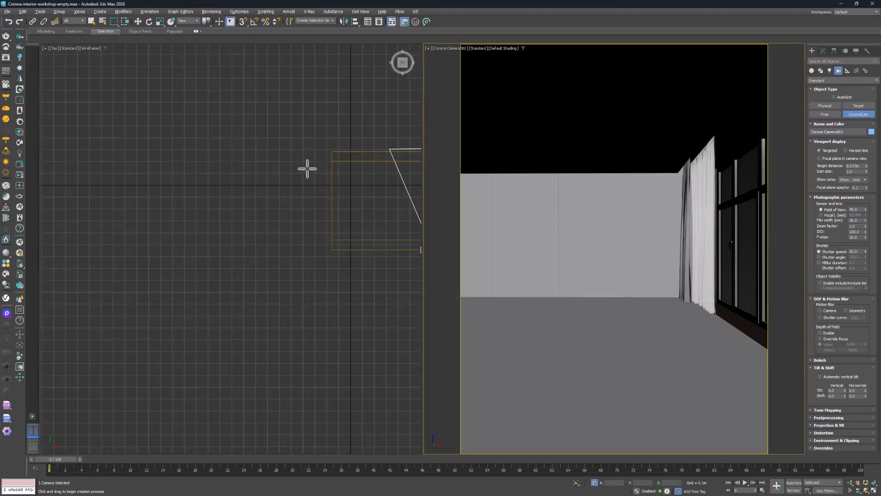
middle_click(344, 187)
middle_drag(263, 208, 169, 271)
key(p)
scroll(339, 233, up, 3)
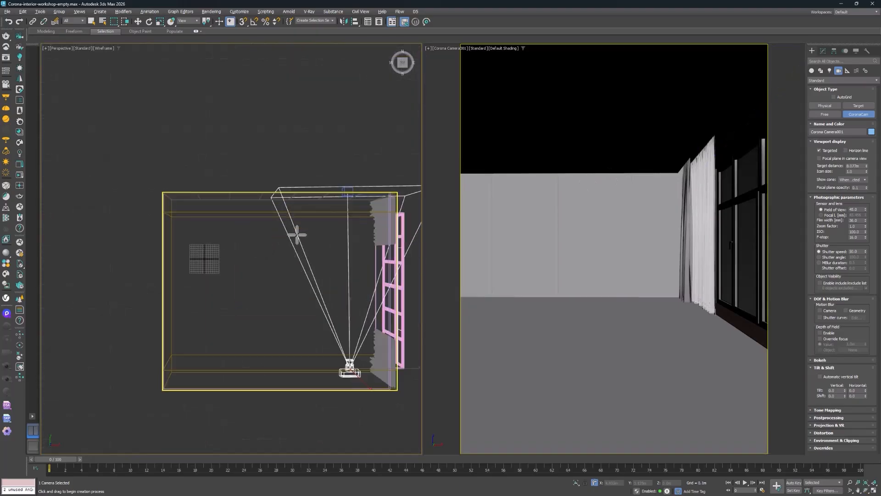
alt+middle_drag(344, 273, 271, 204)
key(w)
middle_drag(271, 204, 285, 219)
Lock the render view to the Corona camera viewport in the render settings
middle_click(561, 122)
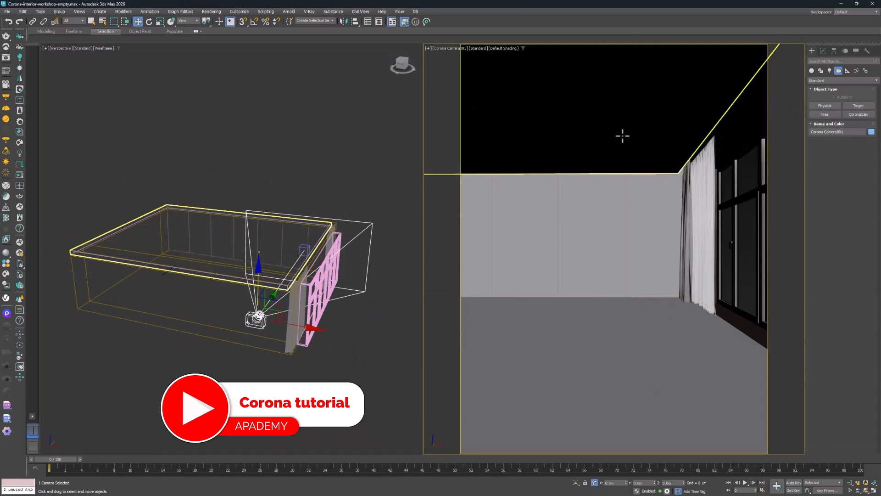
click(220, 12)
click(216, 44)
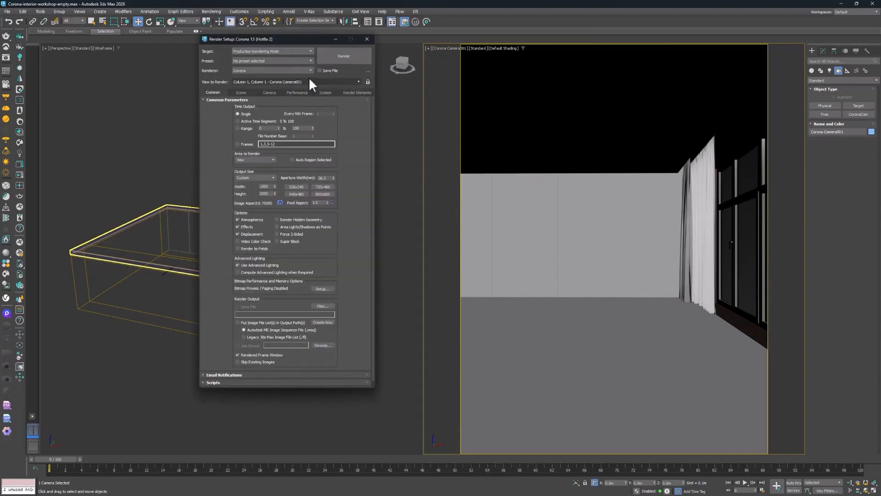
click(368, 82)
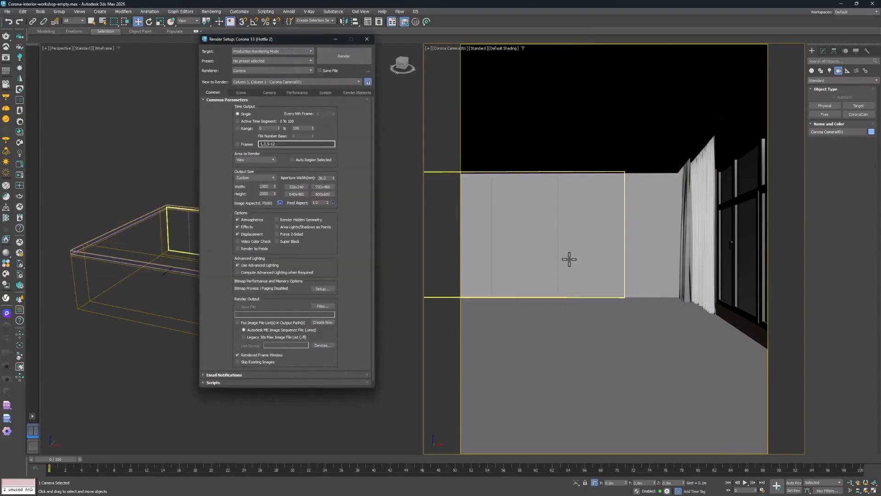
click(367, 38)
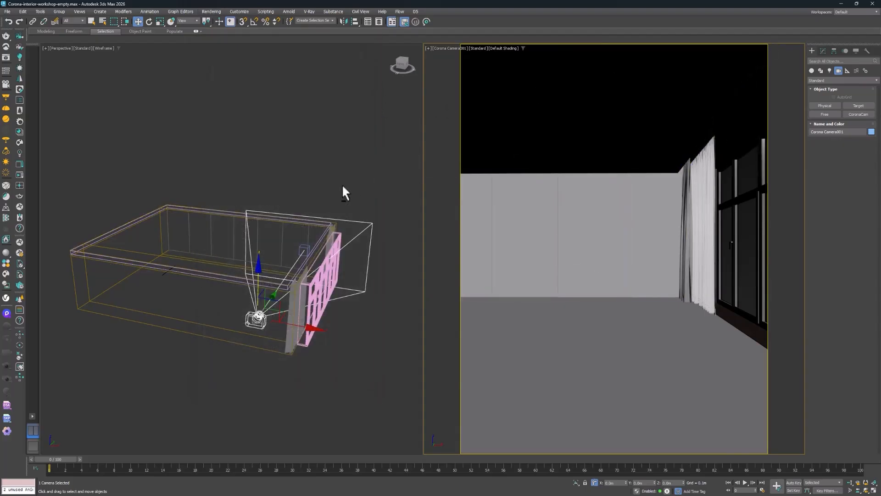
Switch the Corona camera's lens control from field of view to focal length and try shorter and longer lenses
alt+middle_drag(344, 191, 358, 228)
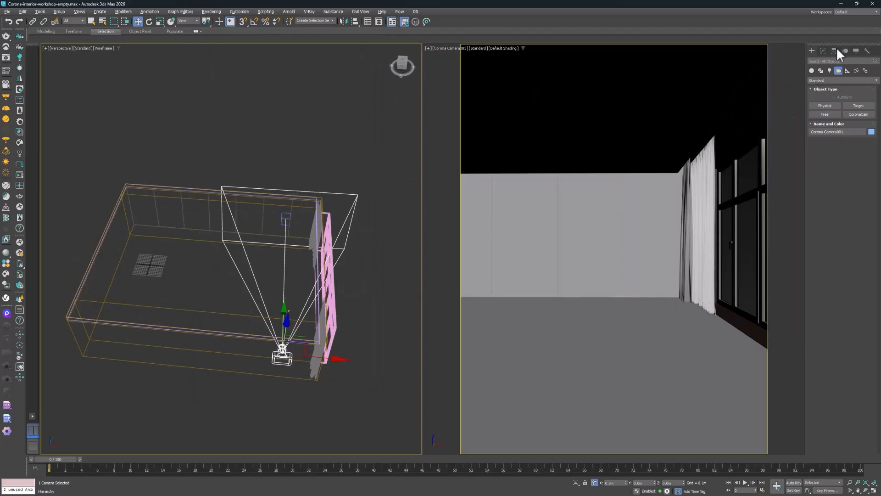
click(823, 50)
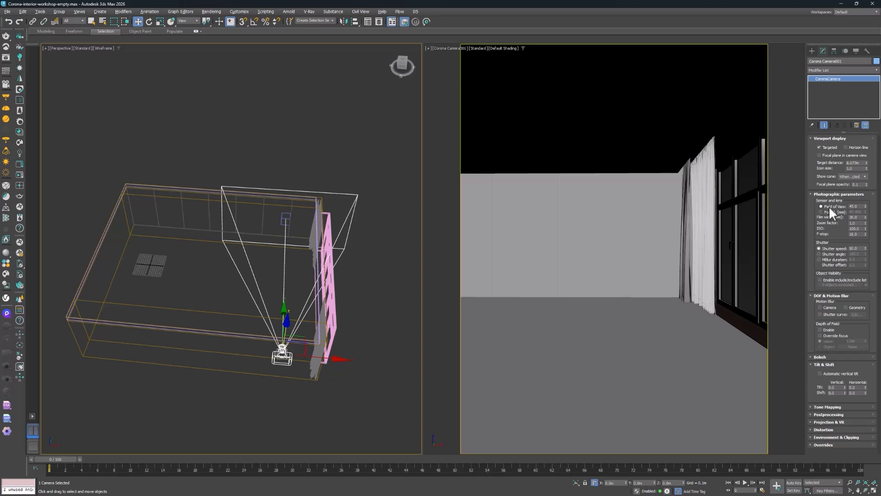
click(822, 212)
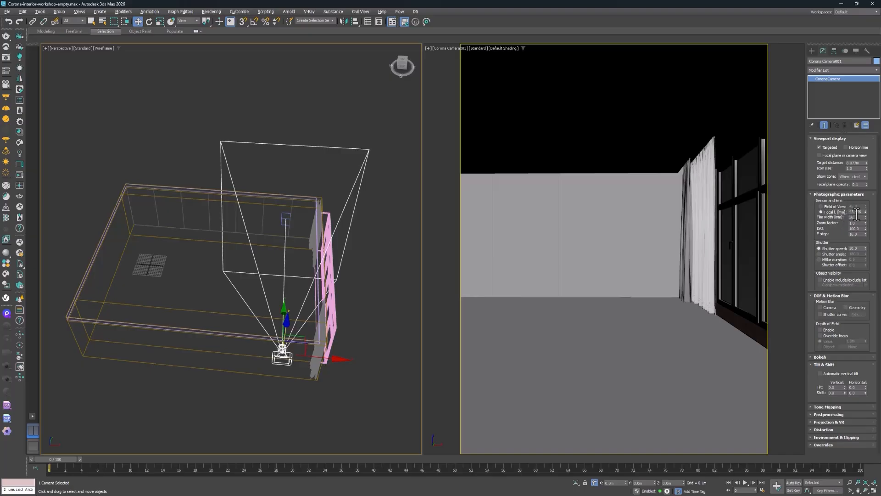
drag(866, 213, 866, 241)
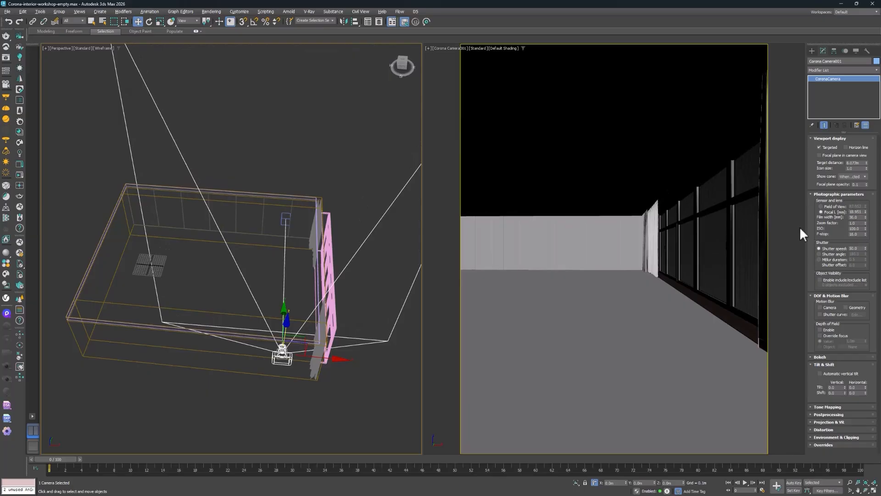
drag(866, 212, 860, 120)
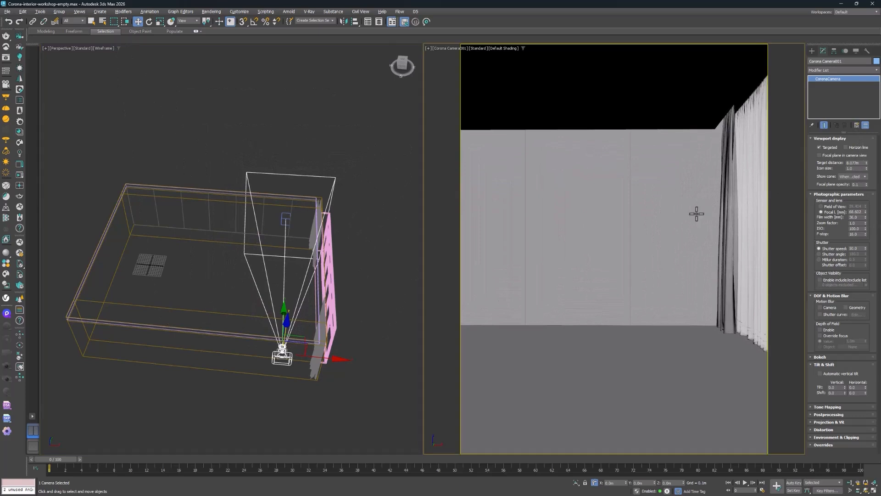
Shift the camera framing toward the windows and set its focal length to 70 mm
middle_drag(695, 211, 666, 215)
double_click(858, 211)
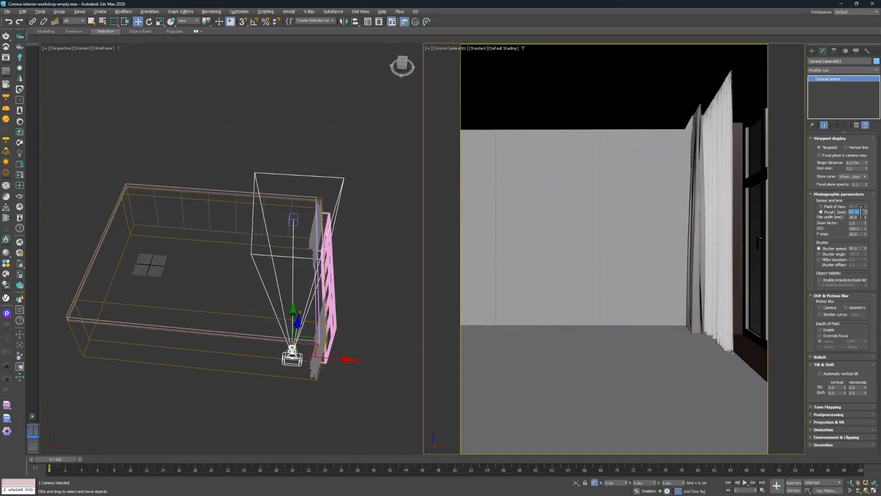
text(70)
key(Return)
mouse_move(666, 237)
middle_down()
mouse_move(665, 227)
mouse_move(669, 243)
middle_up()
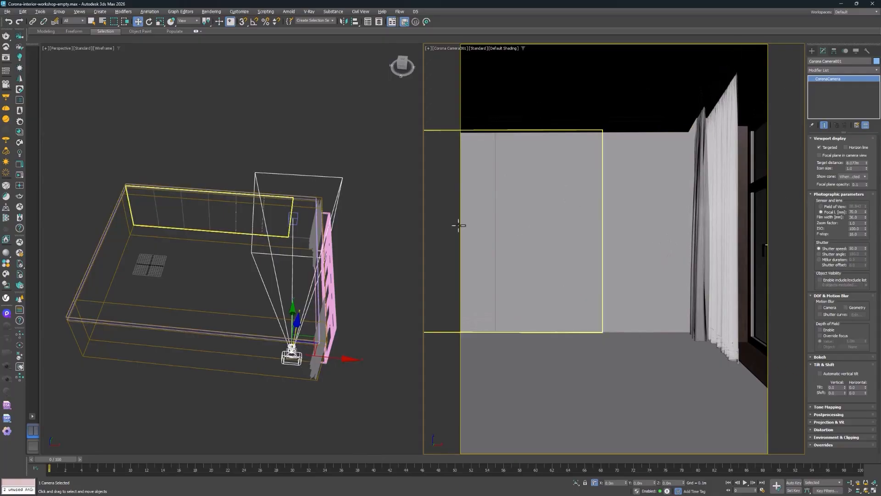
In the Top view, move the Corona camera slightly away from the window wall to line it up with its target
click(247, 261)
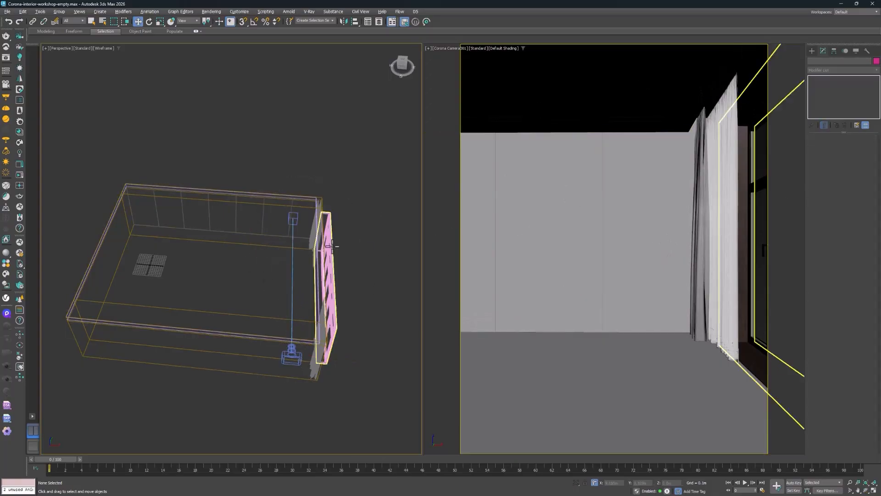
alt+middle_drag(332, 247, 337, 269)
key(t)
scroll(329, 287, up, 8)
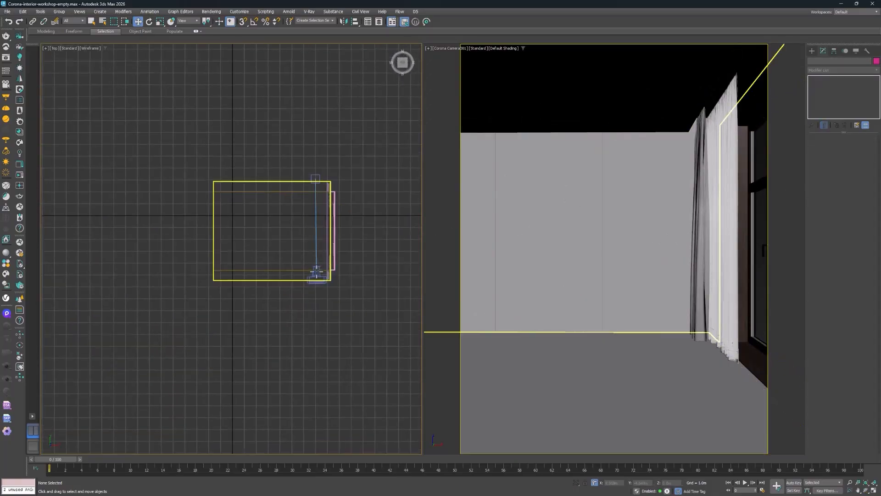
click(326, 286)
middle_drag(325, 322, 323, 341)
scroll(323, 341, down, 2)
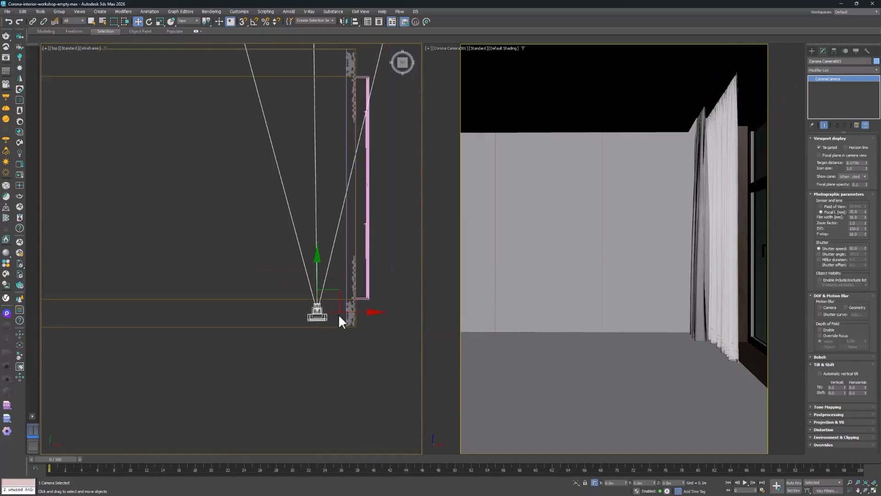
drag(342, 314, 337, 313)
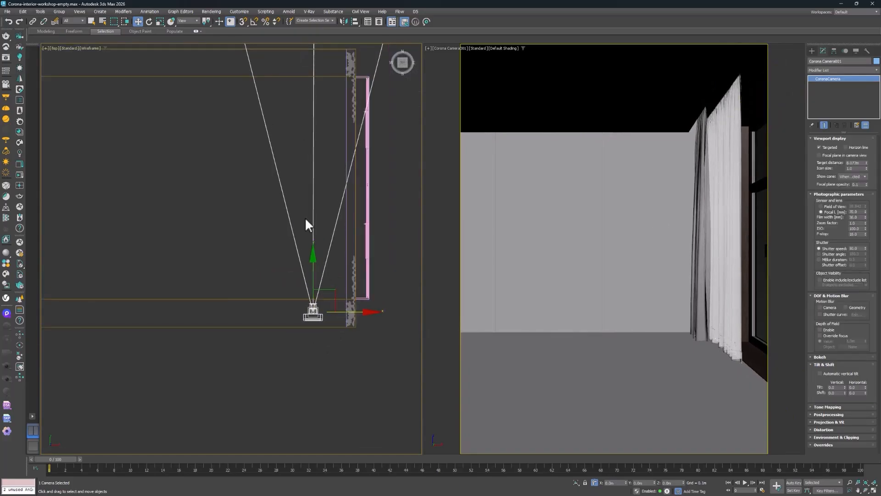
Shift the Corona camera slightly closer to the window wall to refine the framing
middle_drag(655, 222, 652, 223)
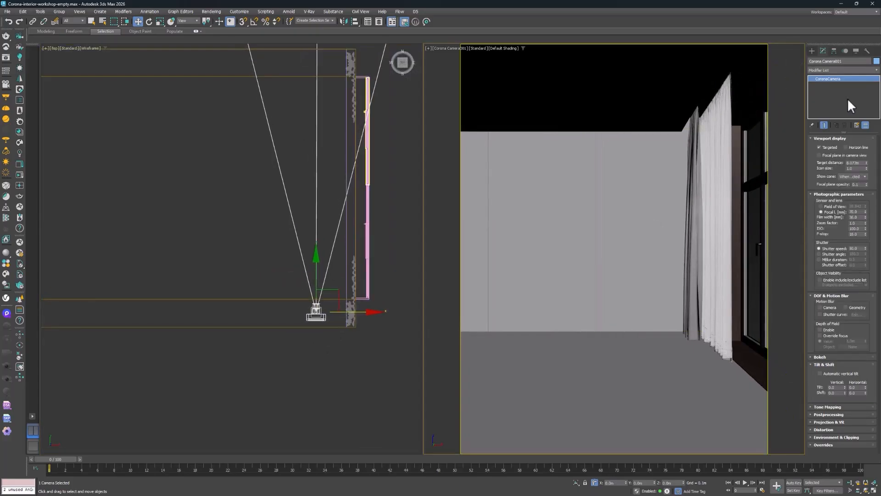
Create a targeted Corona Sun in the Top view, placed outside the windows and aimed into the room
click(811, 50)
click(829, 71)
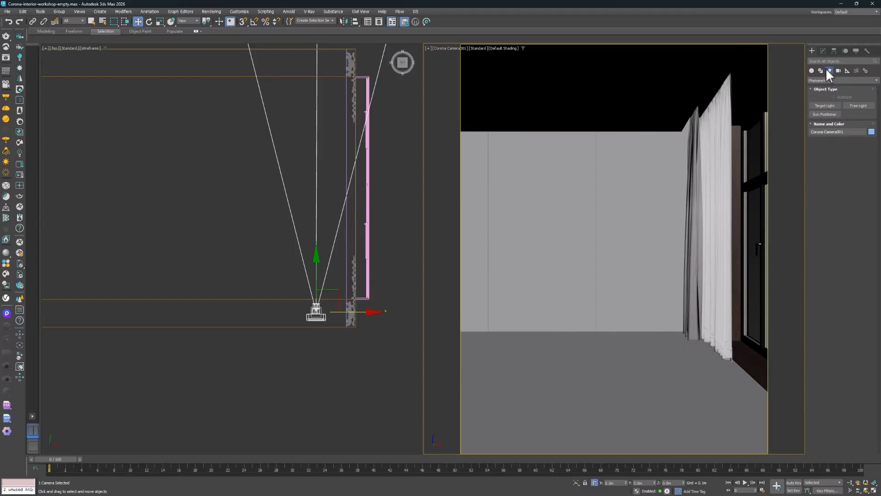
click(826, 79)
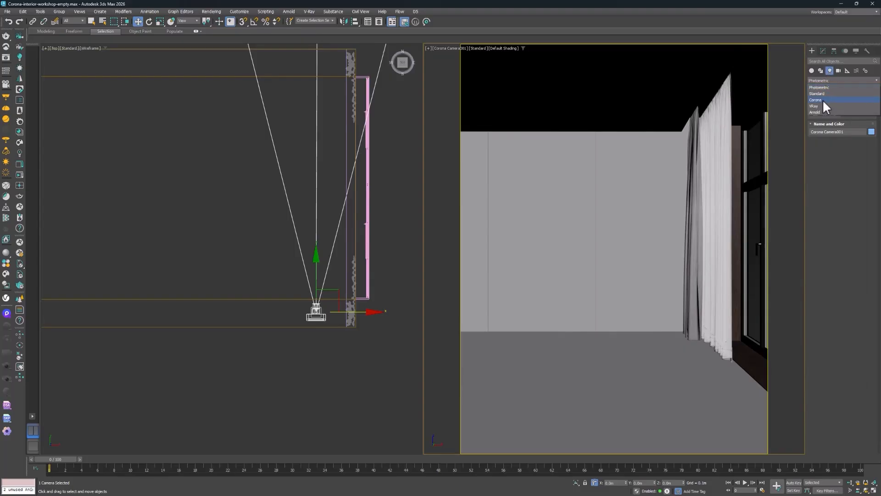
click(827, 98)
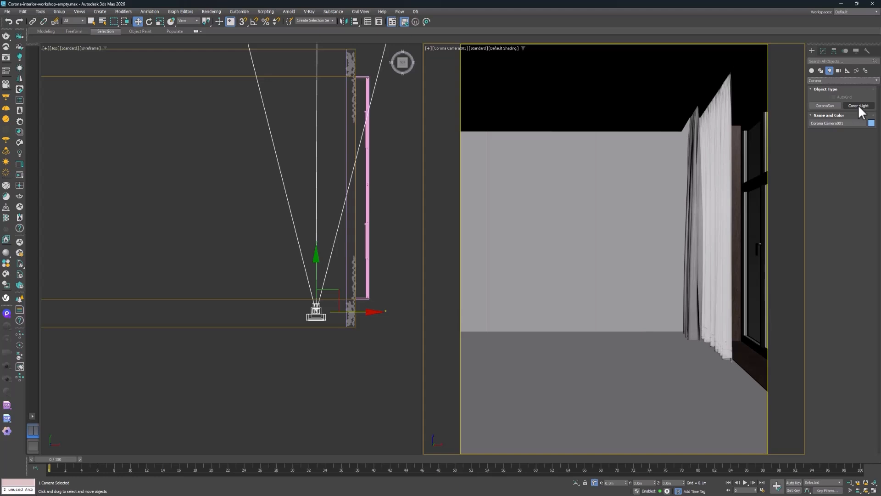
click(824, 106)
scroll(325, 122, down, 5)
middle_drag(348, 155, 292, 198)
mouse_move(395, 275)
mouse_down()
mouse_move(295, 207)
mouse_move(222, 171)
mouse_up()
key(w)
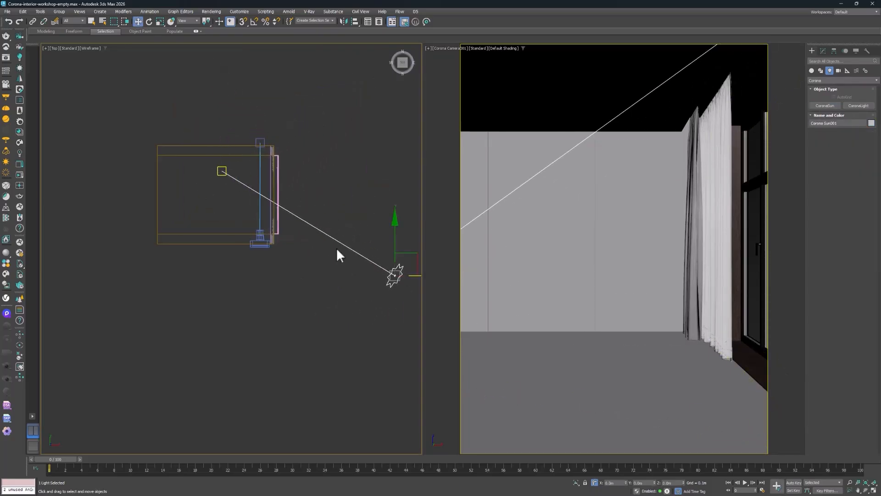
Reposition the Corona Sun outside the window wall and raise it above the room in the Perspective view
middle_drag(376, 232, 350, 254)
drag(386, 282, 365, 305)
alt+middle_drag(365, 305, 316, 277)
key(p)
alt+middle_drag(169, 317, 251, 269)
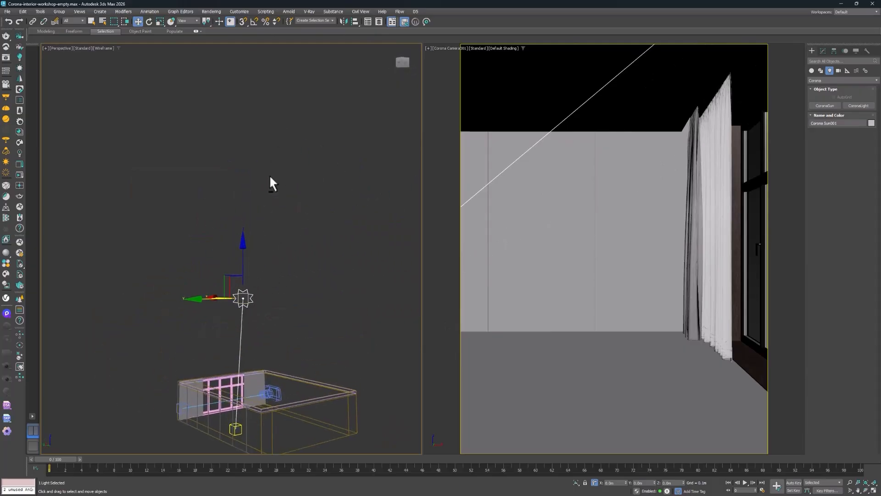
mouse_move(269, 177)
alt+middle_down()
mouse_move(249, 195)
mouse_move(263, 179)
alt+middle_up()
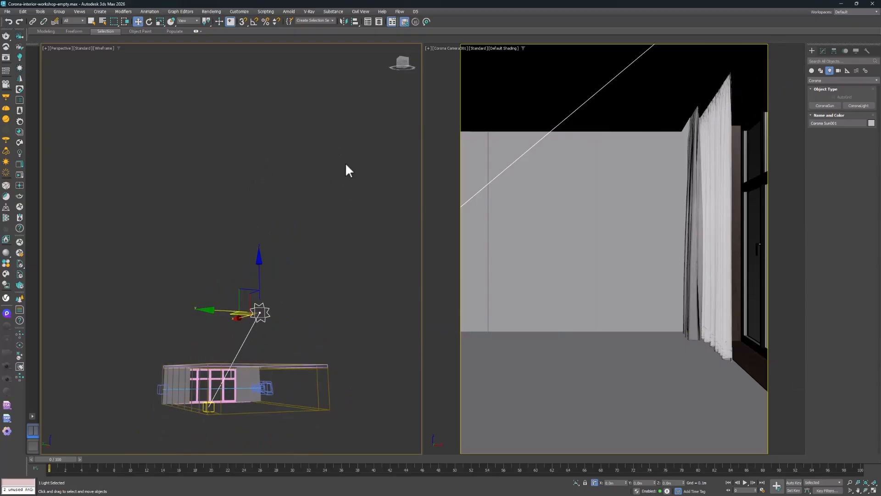
alt+middle_drag(331, 251, 385, 161)
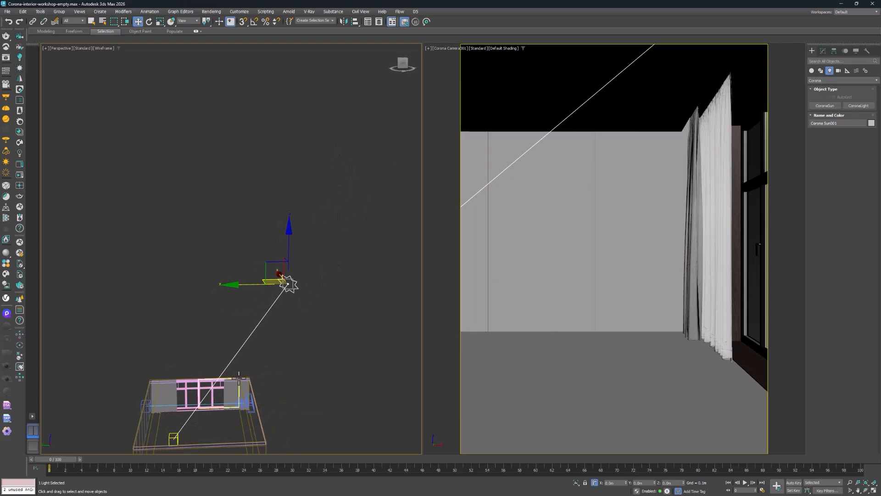
Add a CoronaSky environment to the scene from the Corona Sun's settings
alt+middle_drag(238, 388, 422, 285)
click(824, 52)
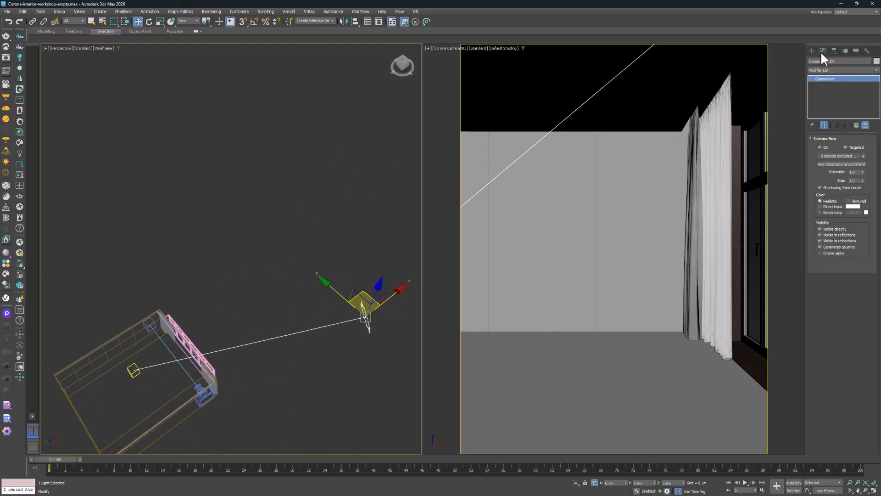
click(830, 166)
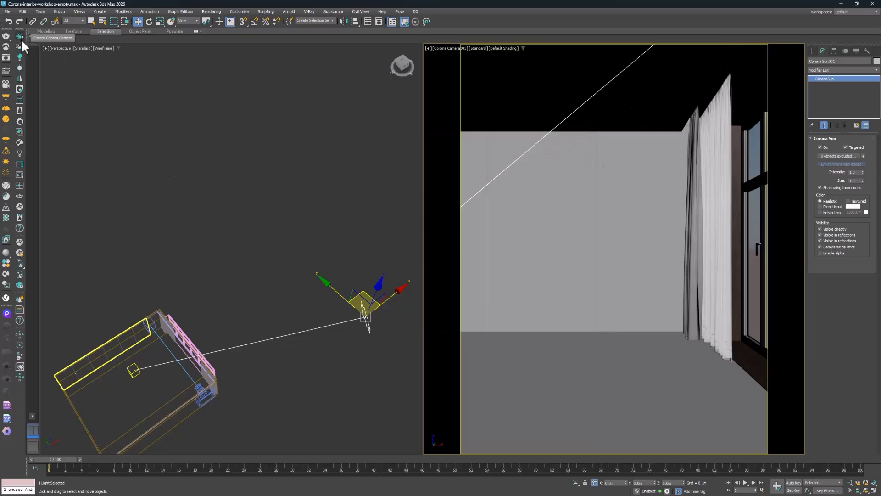
Start interactive rendering, minimize the message window and move the frame buffer clear of the sun in the Perspective view
click(19, 175)
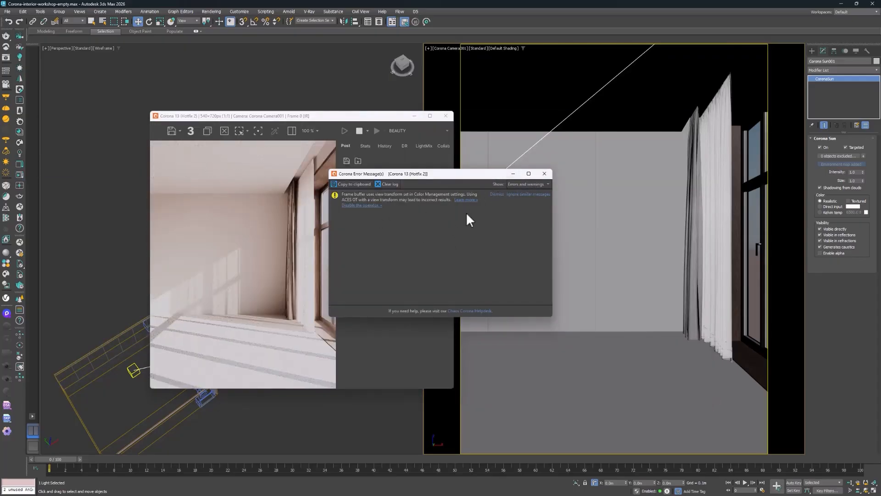
click(514, 174)
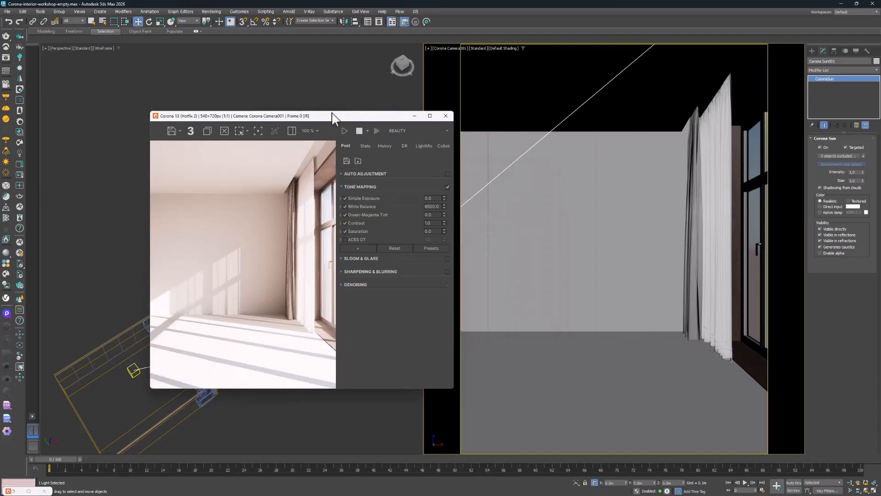
drag(339, 116, 585, 68)
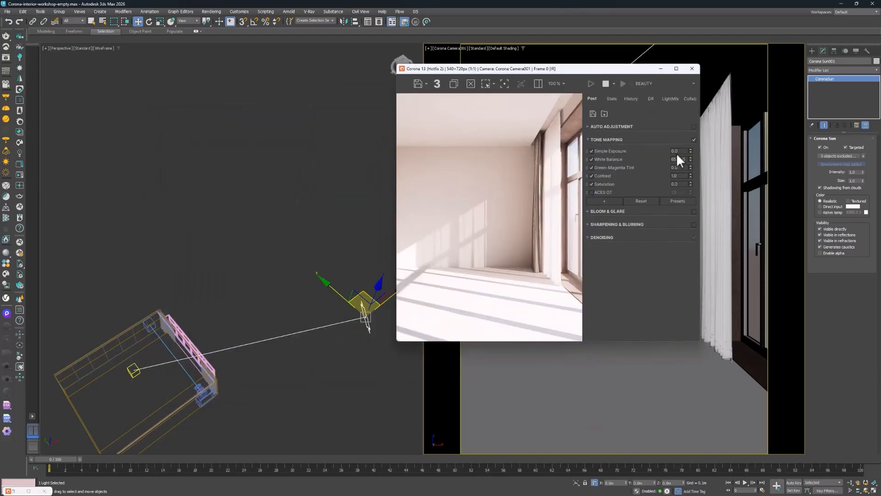
Try lowering the render's Simple Exposure to about -2.2 and reset it to its default
drag(691, 151, 698, 305)
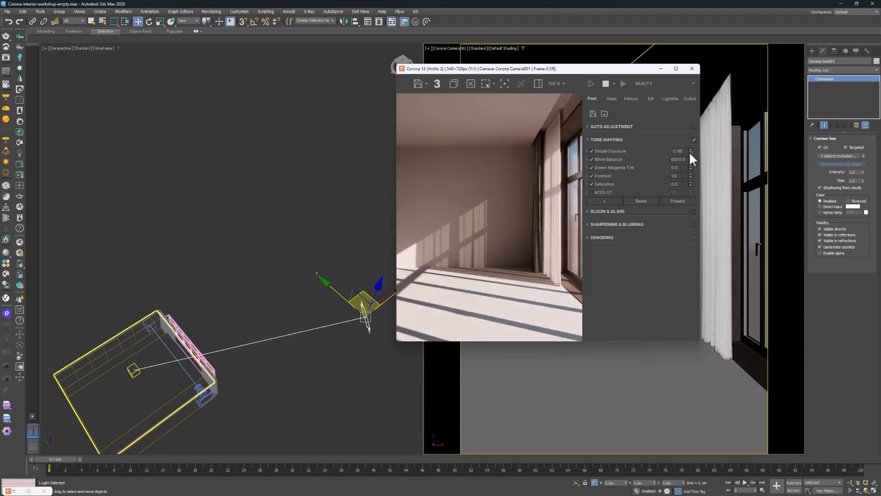
right_click(690, 151)
Set the Corona Sun's intensity to 0.2 and its size to 20
middle_click(347, 336)
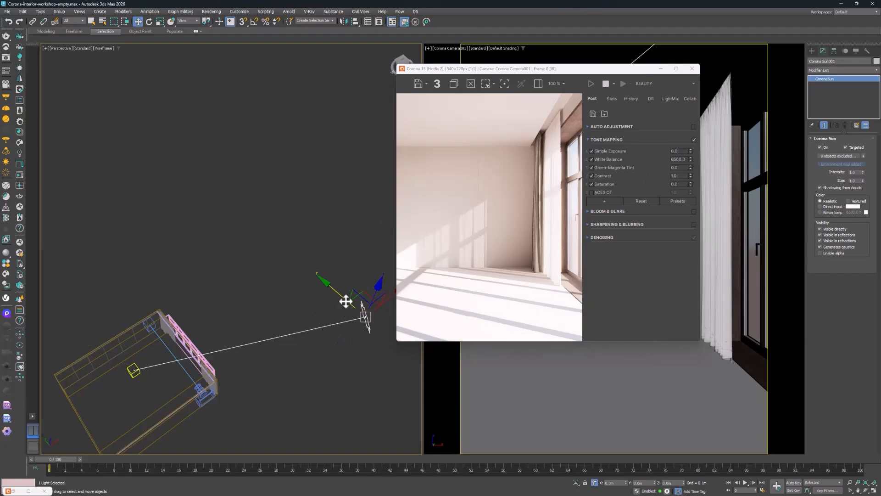
middle_drag(346, 318, 301, 300)
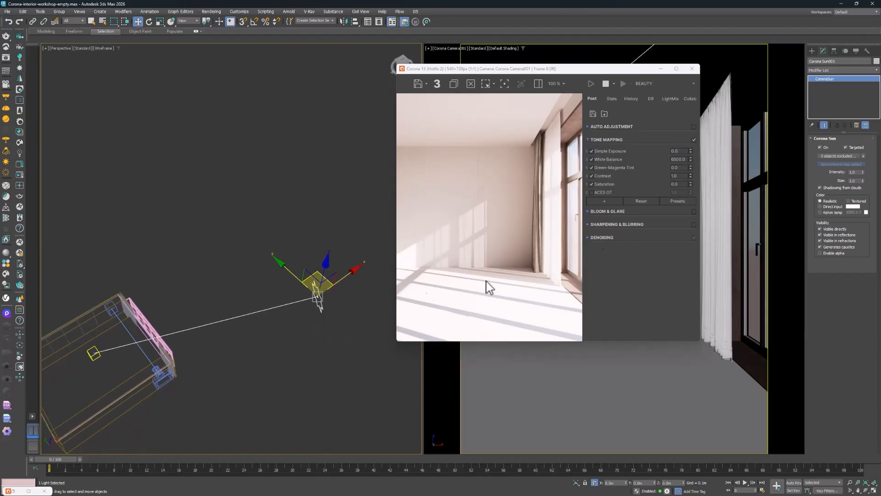
double_click(854, 172)
text(0.2)
key(Return)
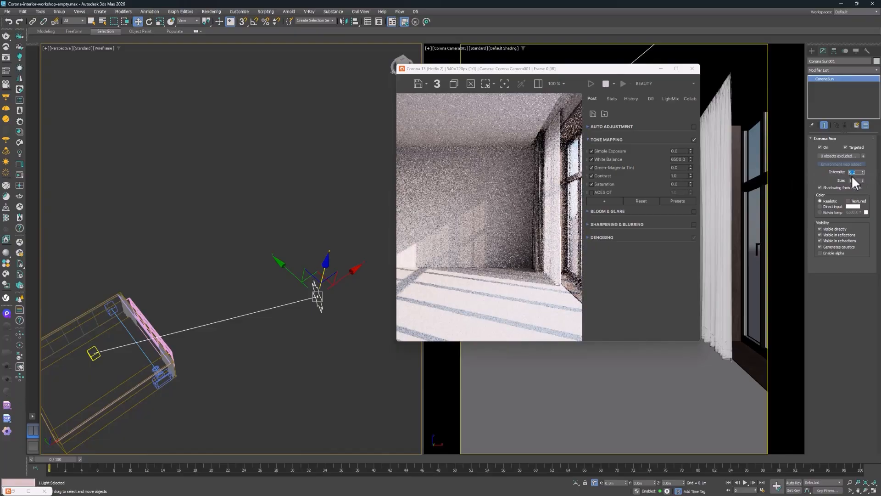
click(855, 181)
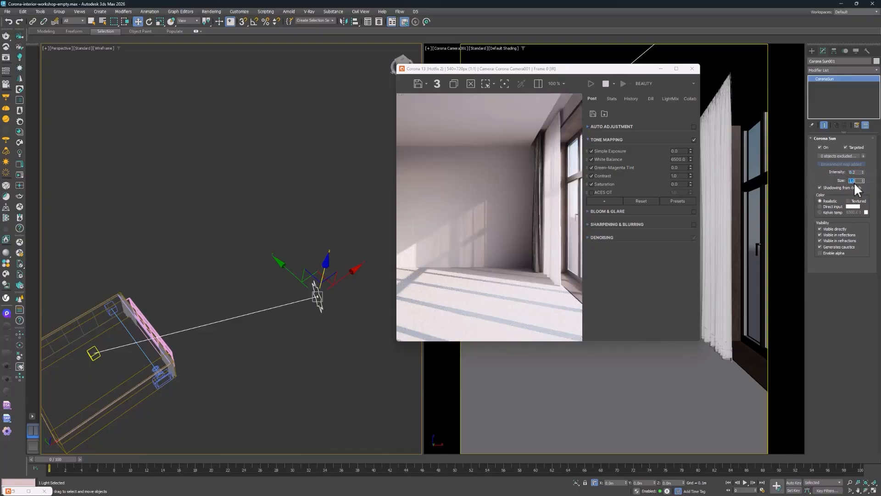
text(20)
key(Return)
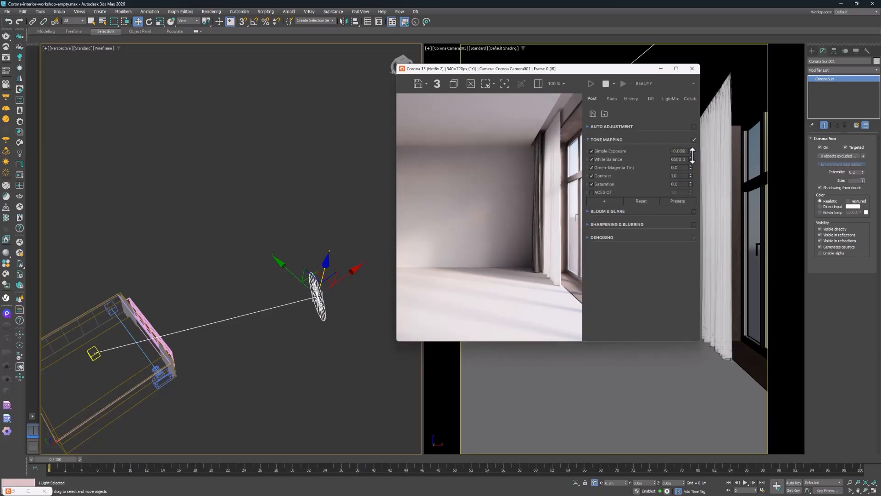
Set Simple Exposure to -1 in the frame buffer's tone mapping
drag(691, 150, 693, 168)
double_click(678, 151)
text(-1)
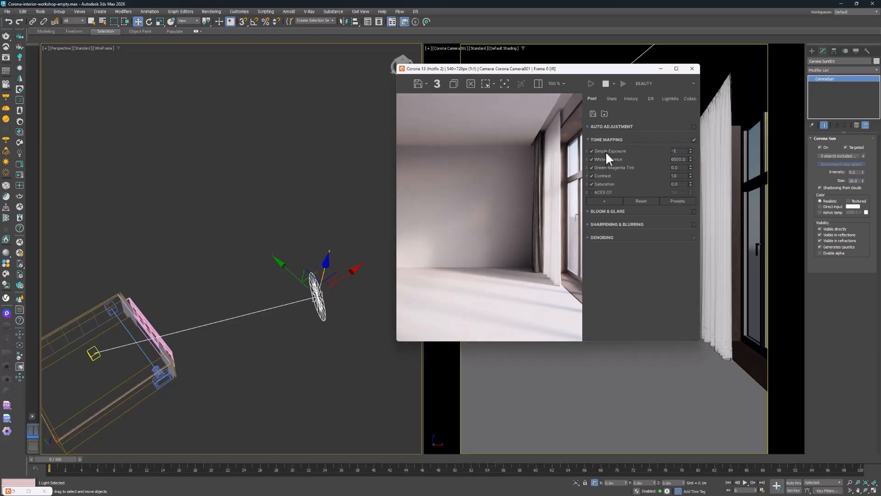
key(Return)
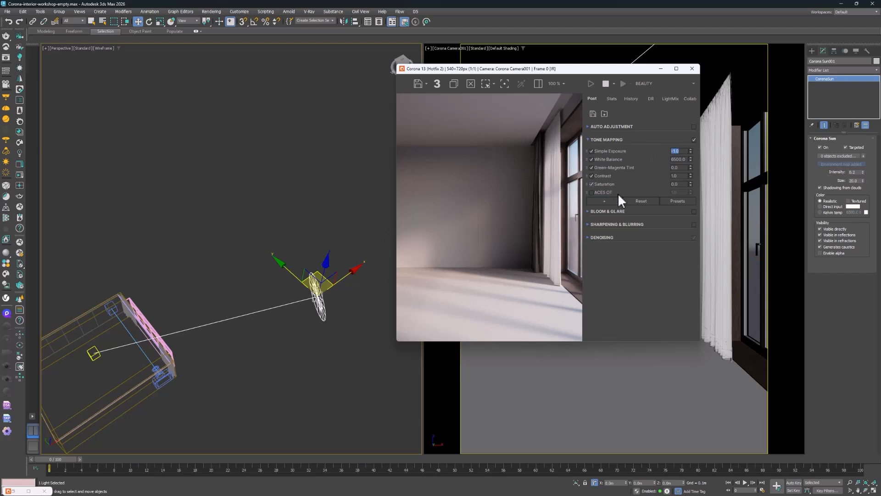
Shift the Corona Sun slightly in the horizontal plane and inspect the curtains and window closely in the render
drag(306, 276, 243, 315)
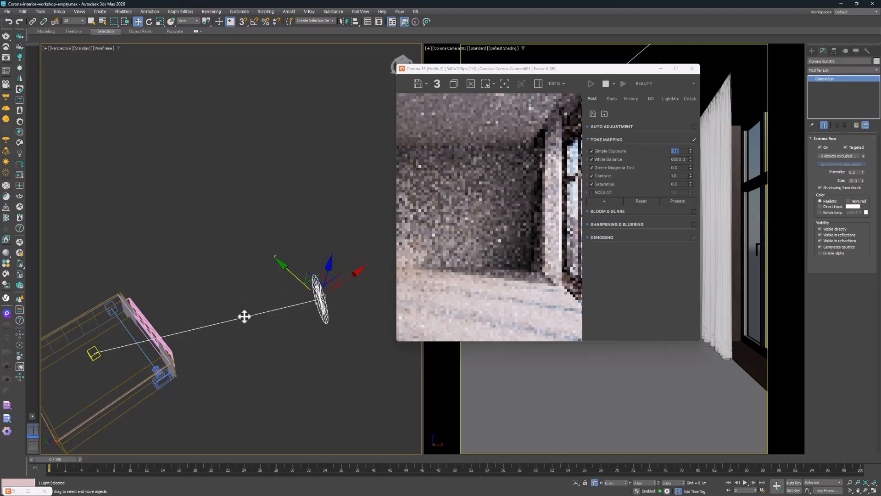
alt+middle_drag(220, 327, 247, 275)
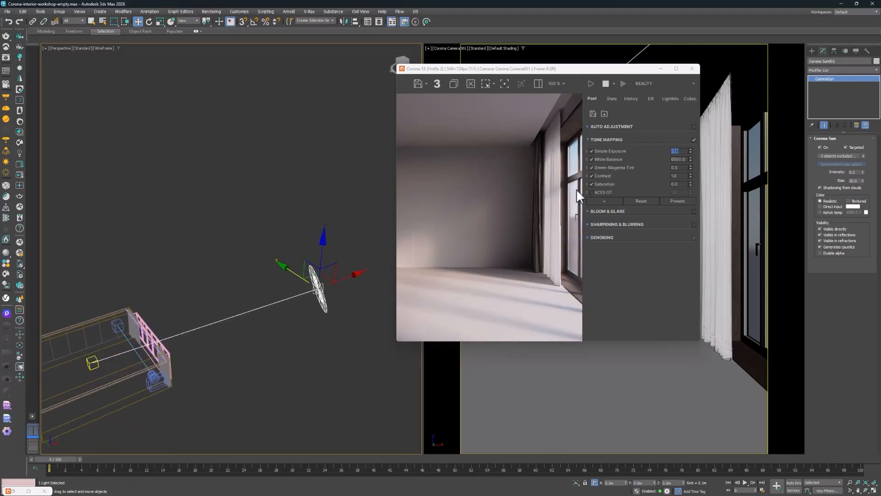
scroll(576, 190, up, 1)
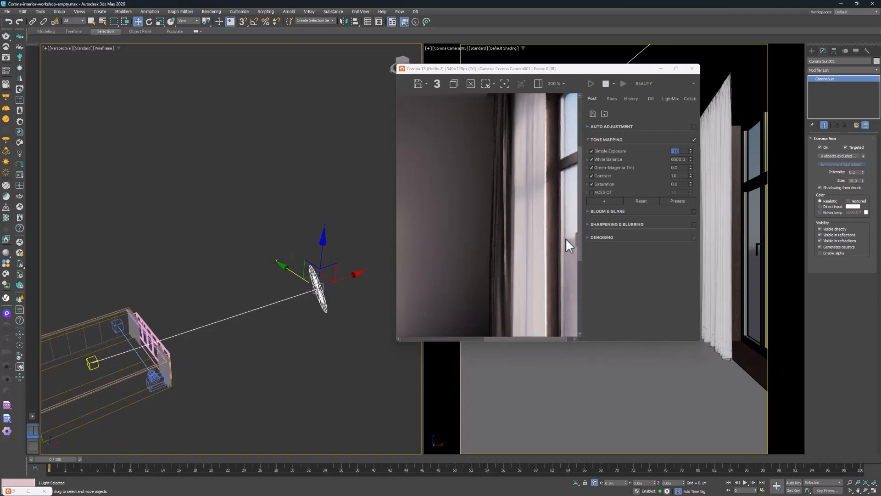
scroll(567, 238, down, 1)
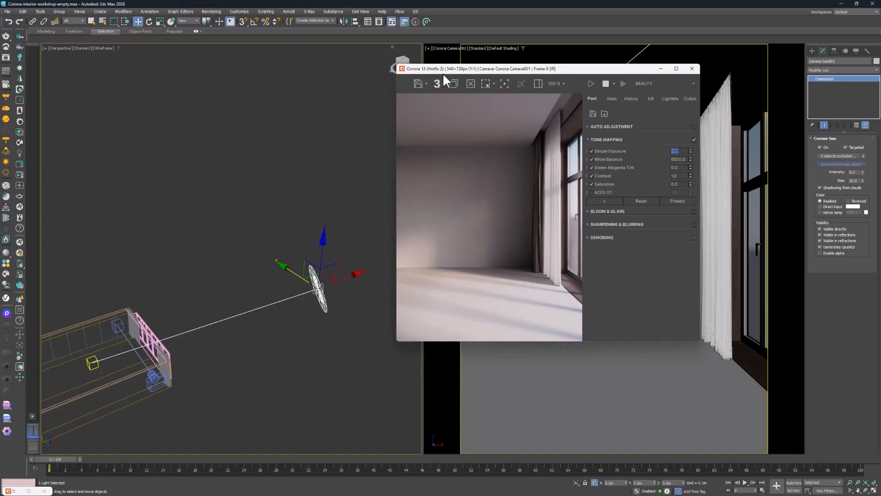
Move the frame buffer and enlarge it for an interactive render of 698×930 px
drag(442, 73, 391, 87)
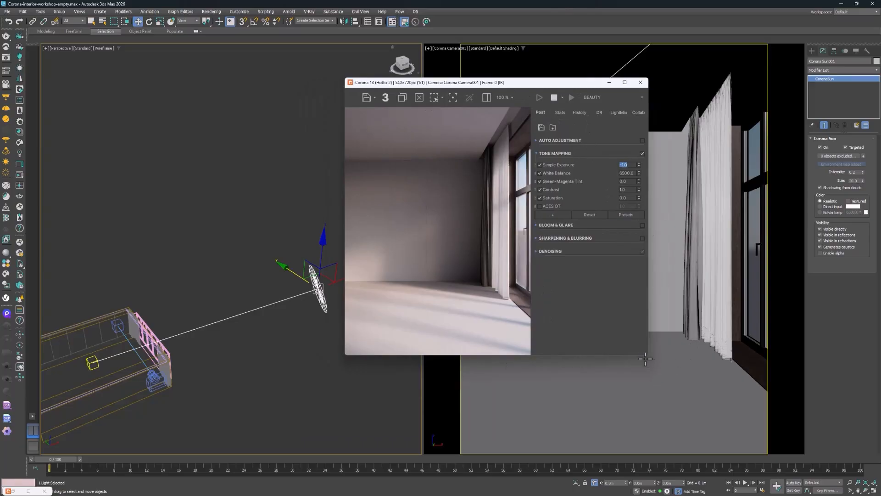
drag(647, 354, 702, 427)
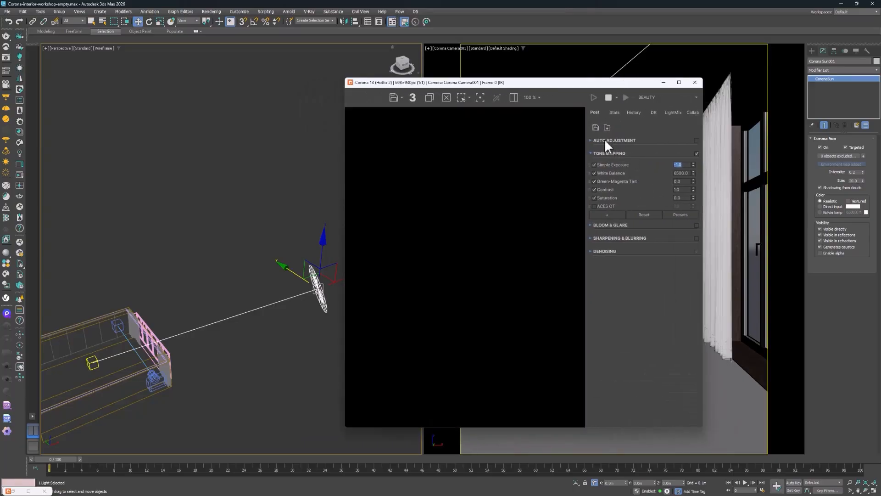
Try automatic exposure and white balance adjustment, switch it off, and try a different manual white balance before resetting it
click(591, 140)
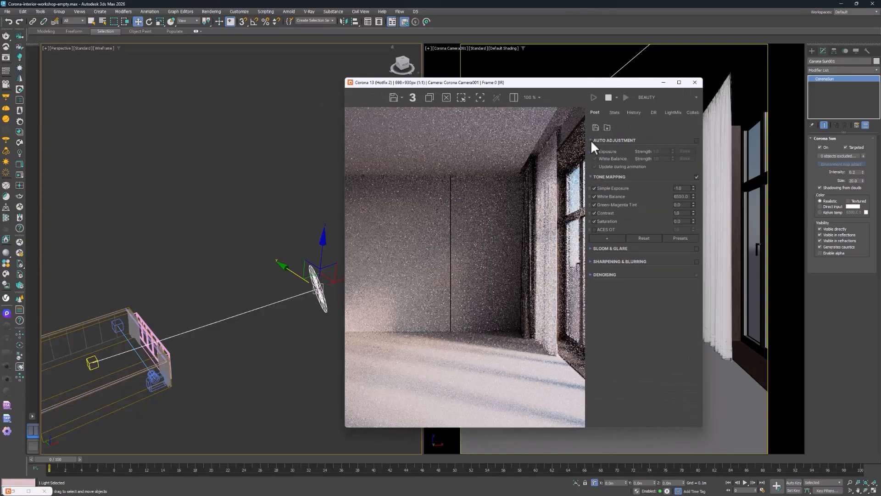
click(696, 141)
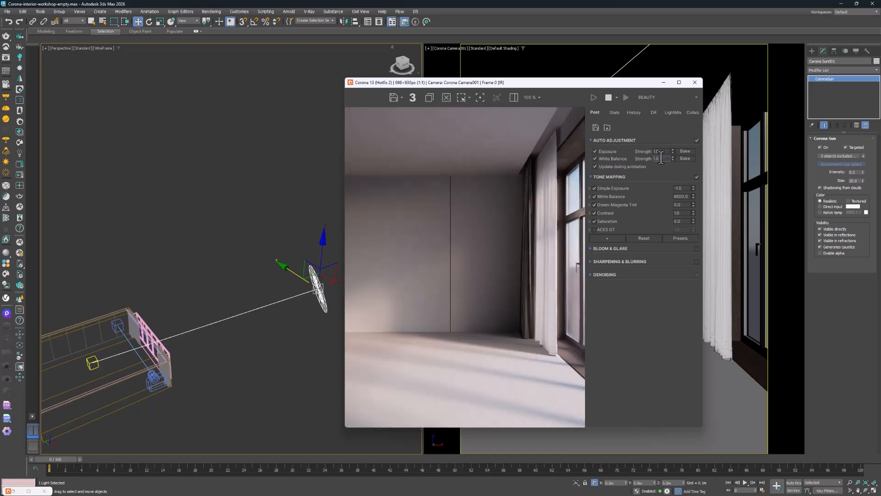
click(697, 140)
click(593, 140)
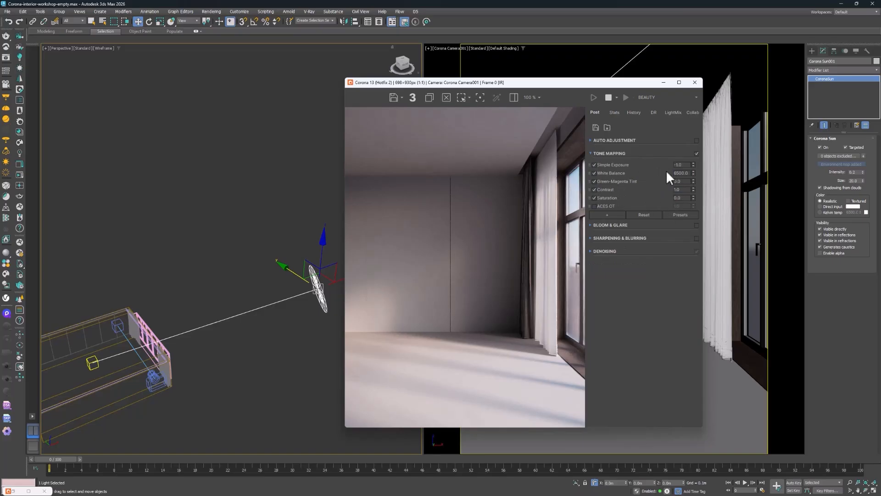
drag(694, 172, 683, 141)
right_click(692, 173)
Review the frame buffer's statistics, history, distributed rendering and LightMix sections, and return to the post-processing settings
click(614, 112)
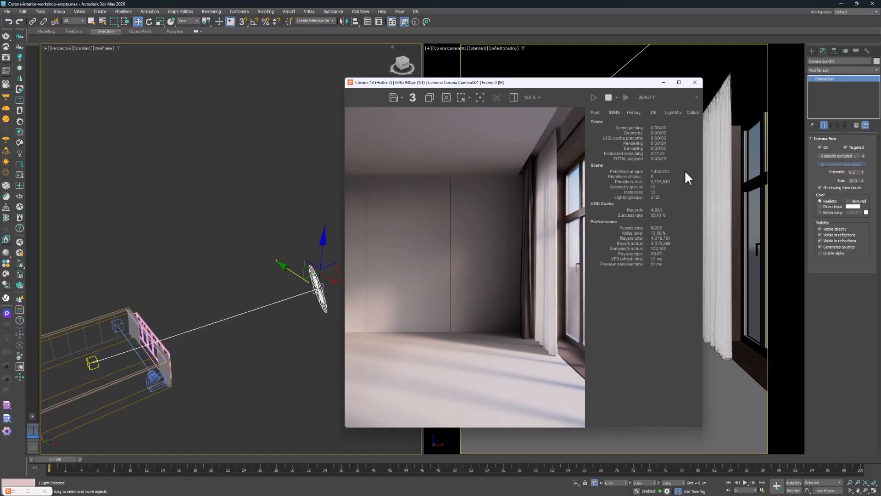
click(632, 113)
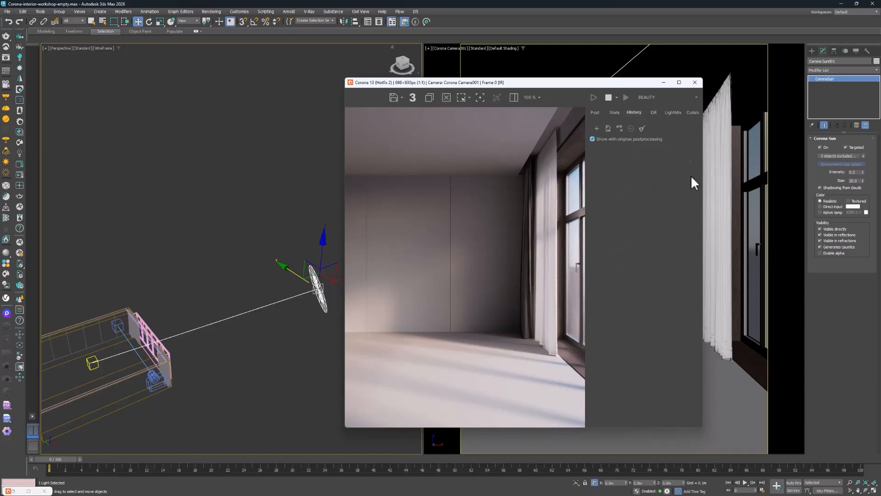
click(654, 114)
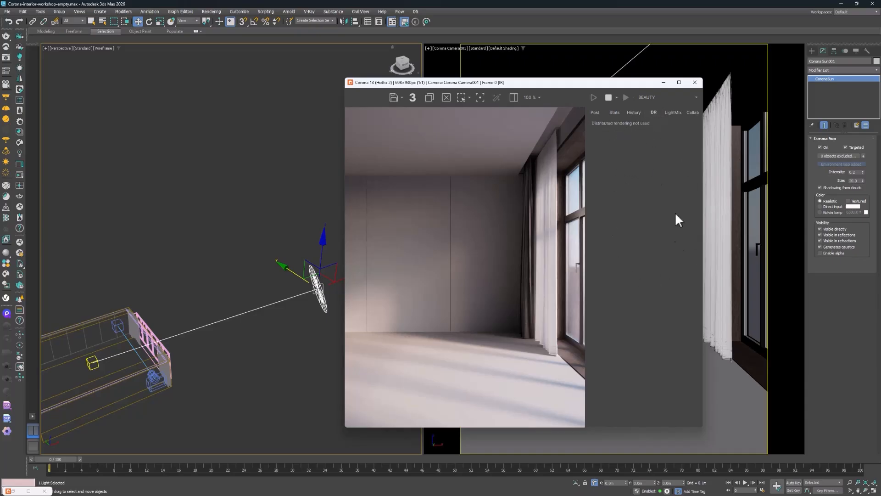
click(679, 115)
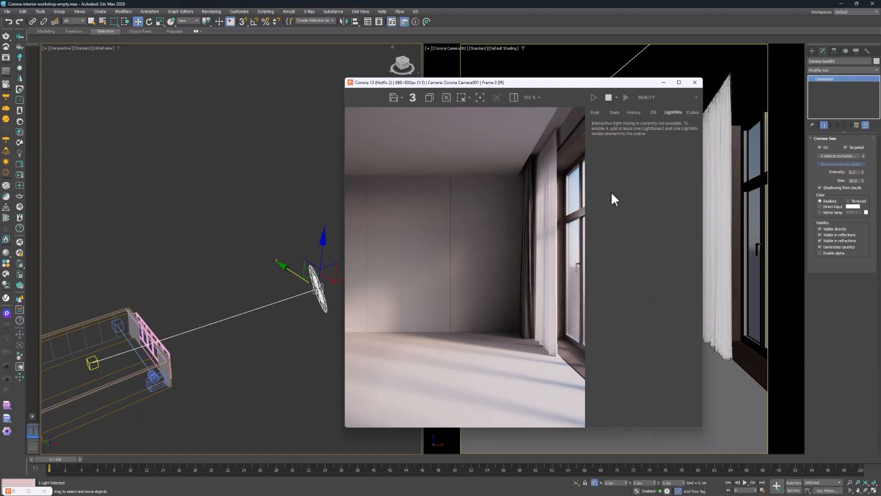
click(594, 113)
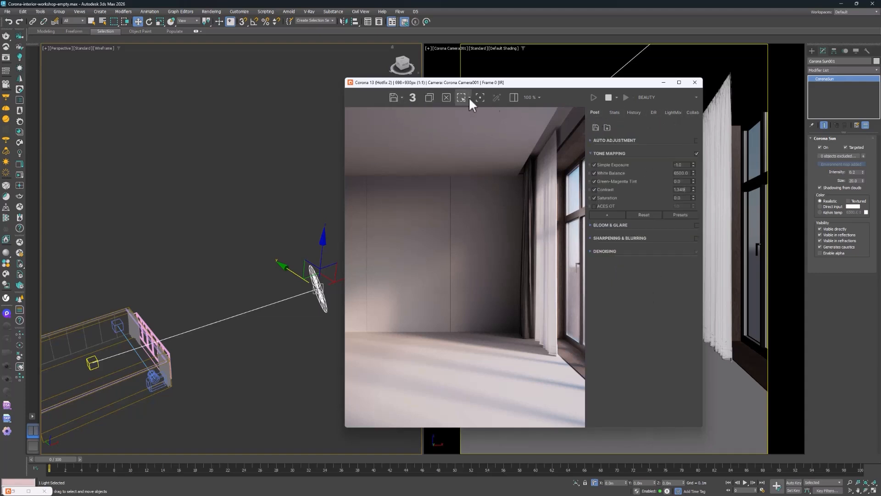
Review the frame buffer's zoom, side panel and image saving options, and close the frame buffer
click(538, 98)
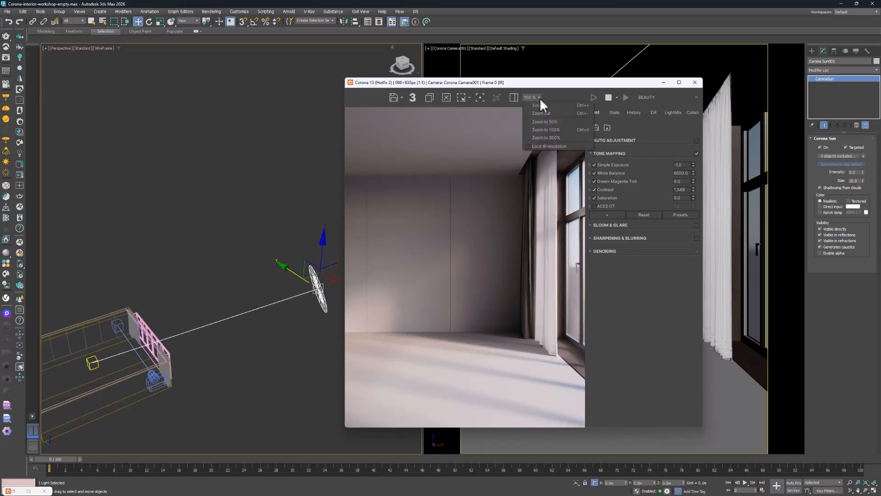
click(549, 90)
click(512, 100)
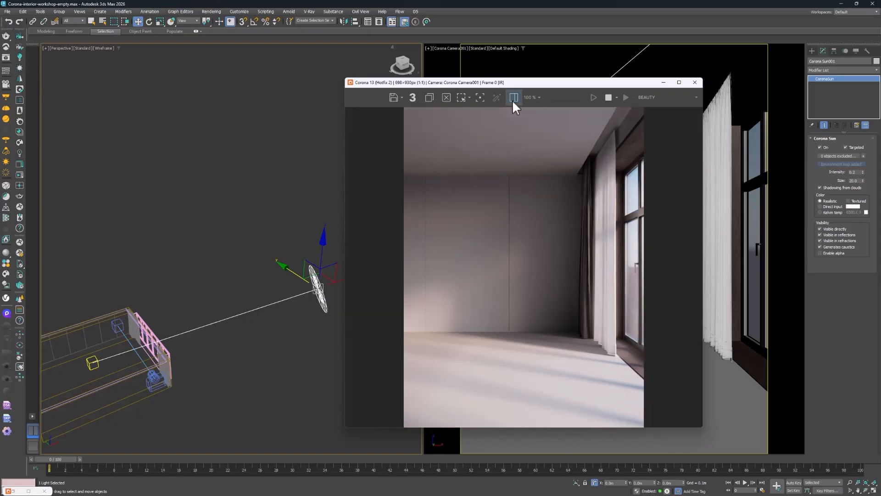
click(512, 99)
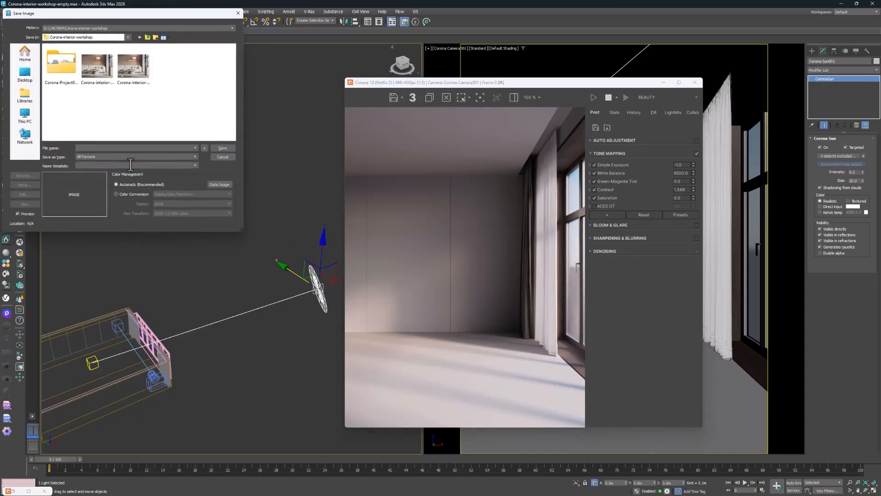
click(223, 157)
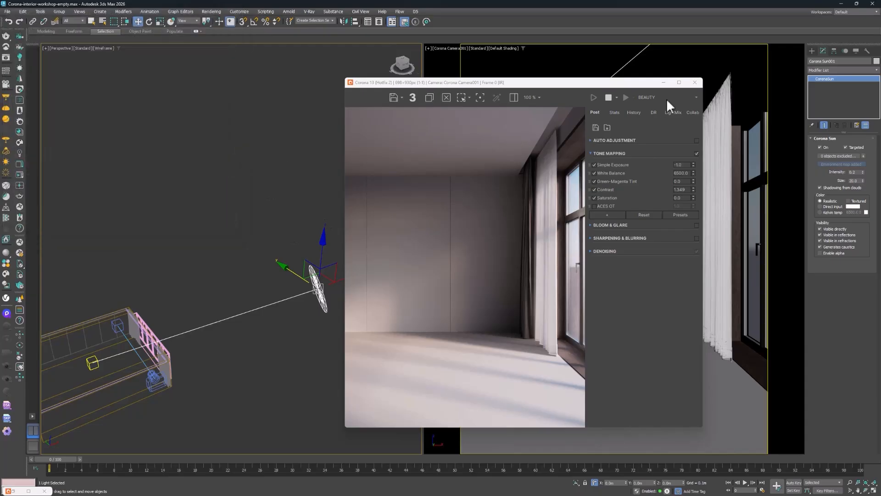
click(695, 83)
View the whole room and review the options for importing and merging external files into the scene
middle_drag(305, 177, 379, 187)
alt+middle_drag(238, 256, 271, 294)
click(8, 12)
mouse_move(23, 121)
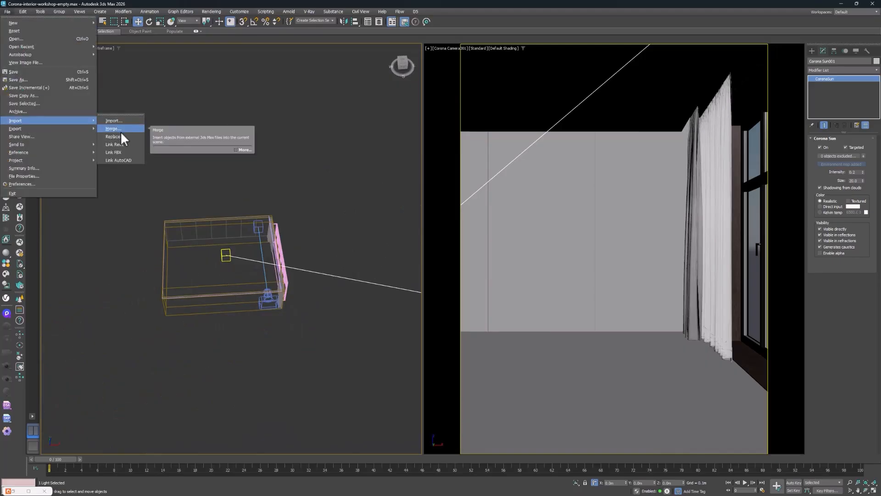
click(246, 205)
Open the Chaos Cosmos asset browser and list the downloaded Sofas & armchairs models under Furniture
scroll(244, 255, up, 5)
middle_drag(215, 190, 343, 136)
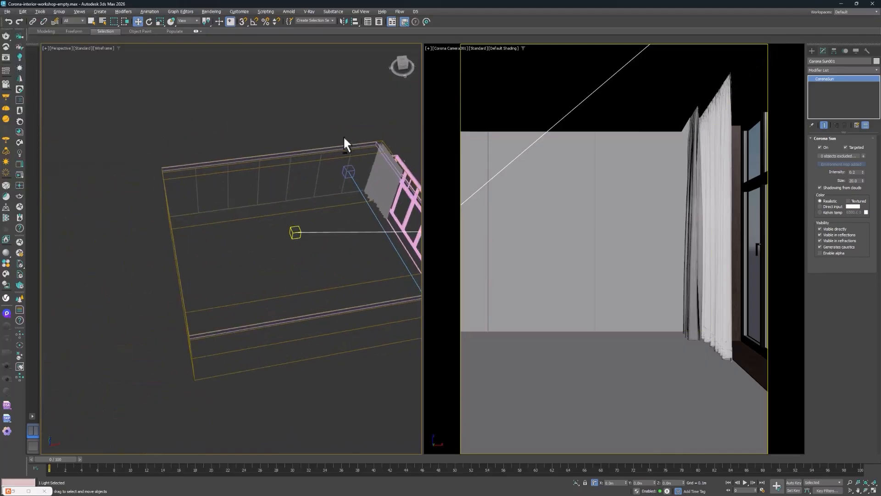
middle_drag(340, 104, 301, 143)
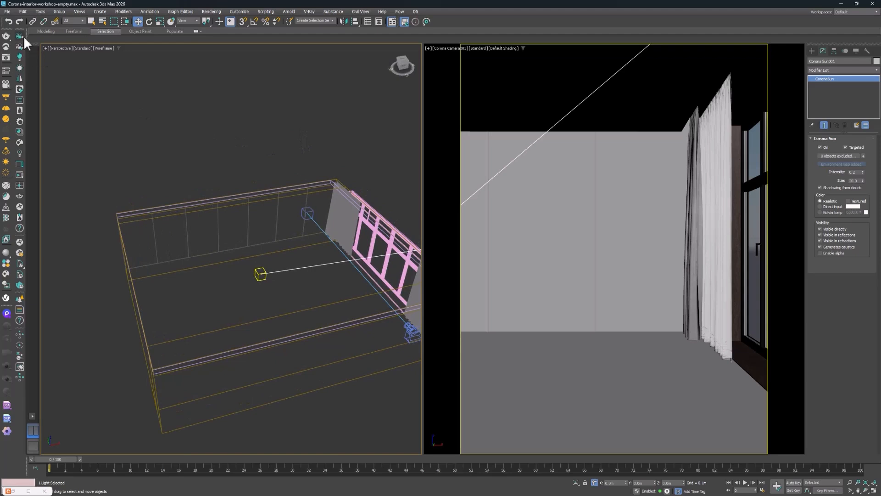
click(18, 143)
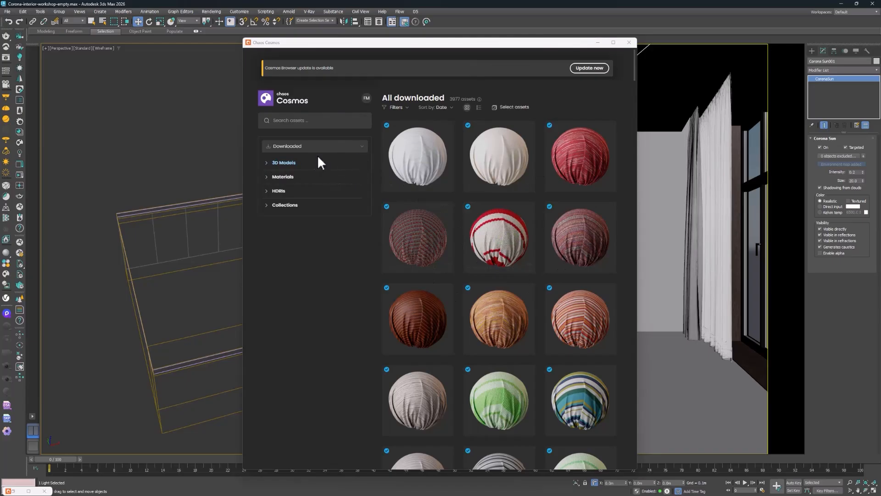
click(280, 163)
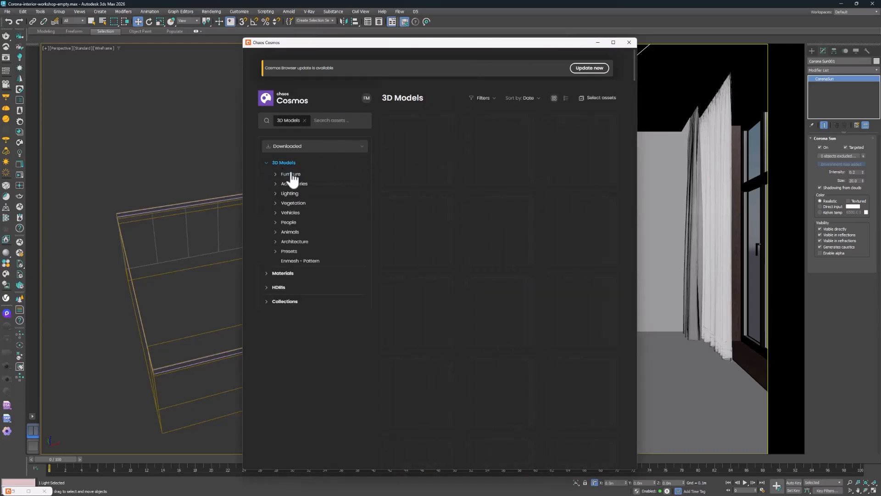
click(290, 174)
click(300, 203)
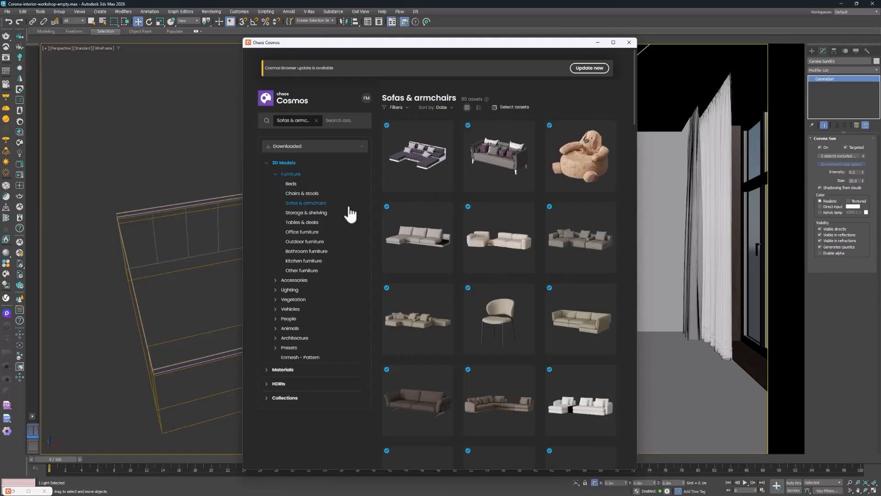
Browse the sofa models, import the light sectional sofa named Deep, and minimize the asset browser
scroll(546, 243, down, 15)
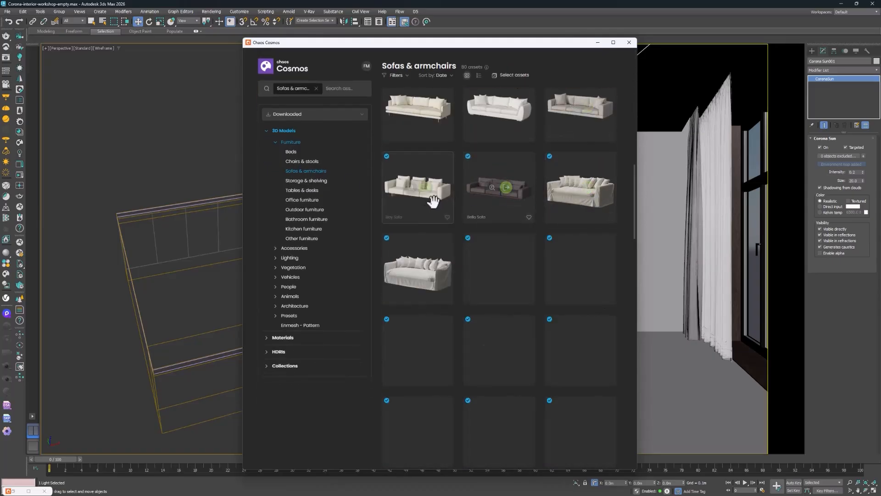
scroll(570, 299, down, 5)
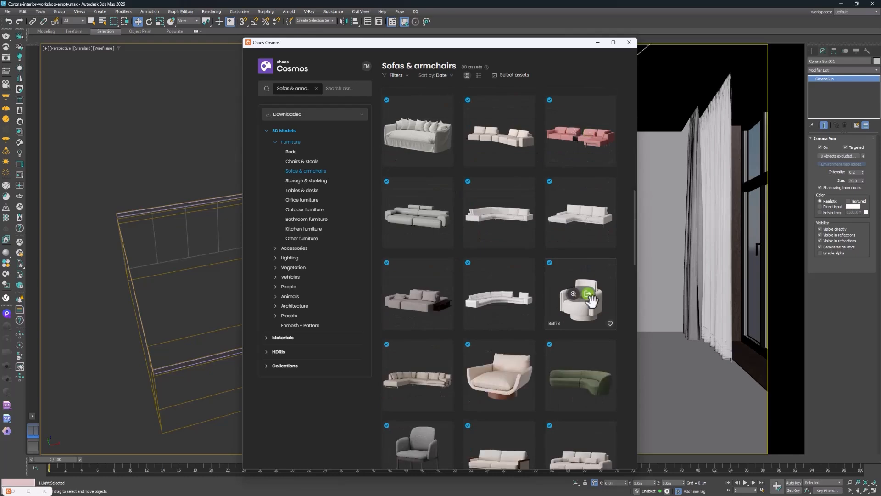
scroll(576, 363, down, 7)
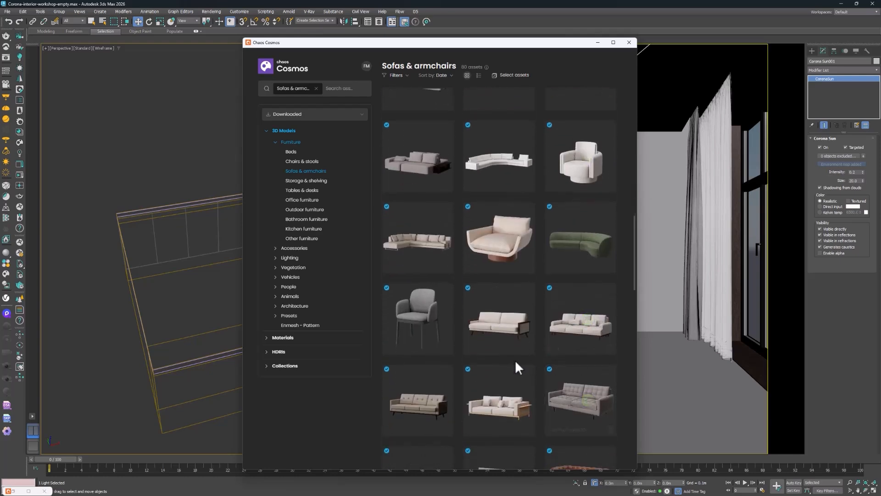
scroll(543, 344, down, 5)
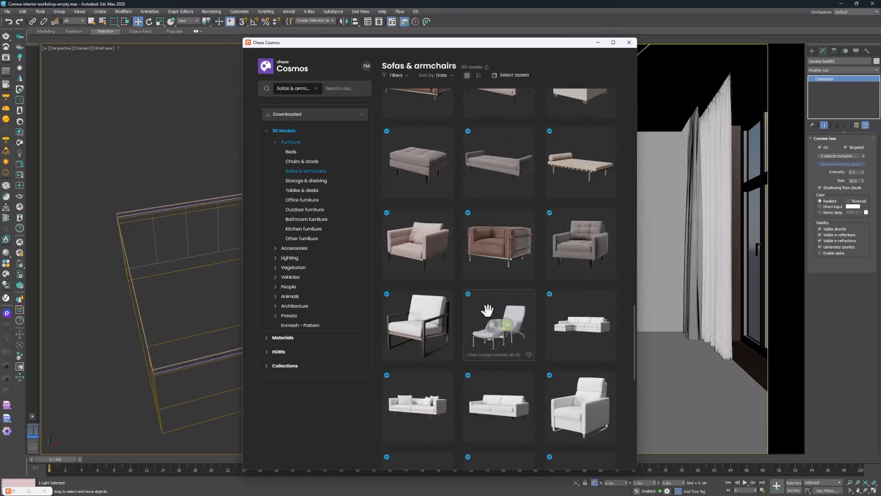
scroll(590, 398, up, 18)
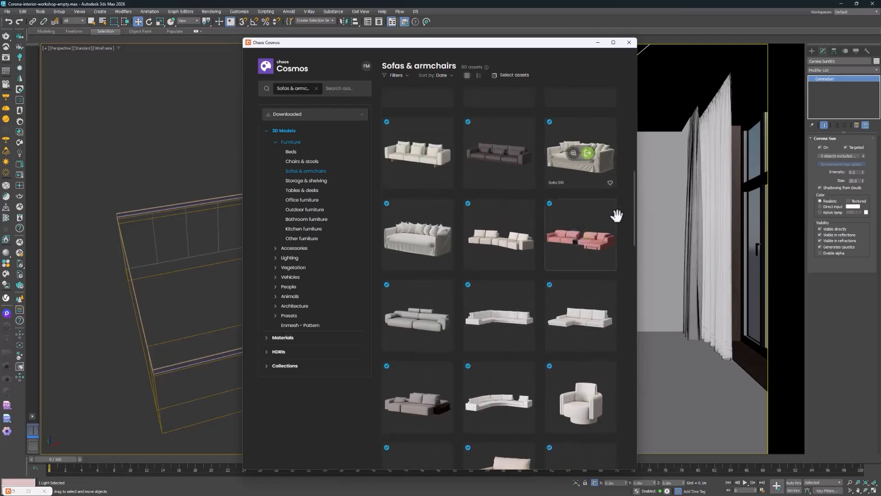
scroll(557, 193, up, 8)
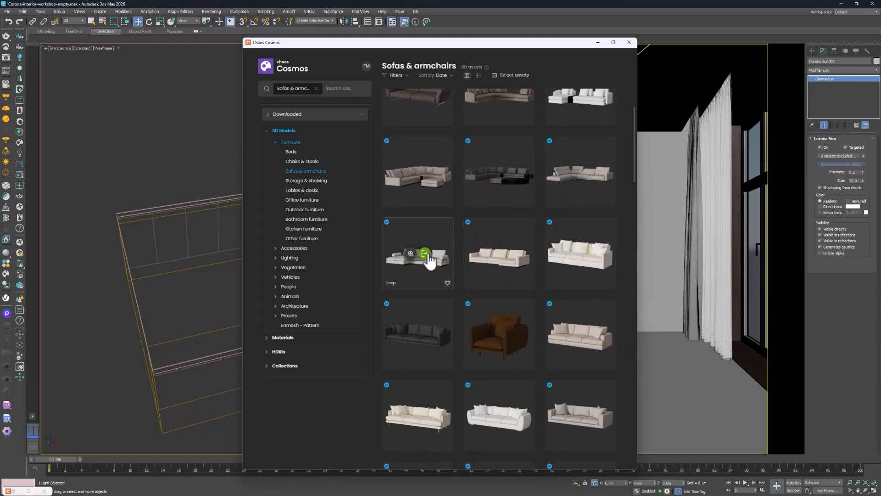
click(426, 253)
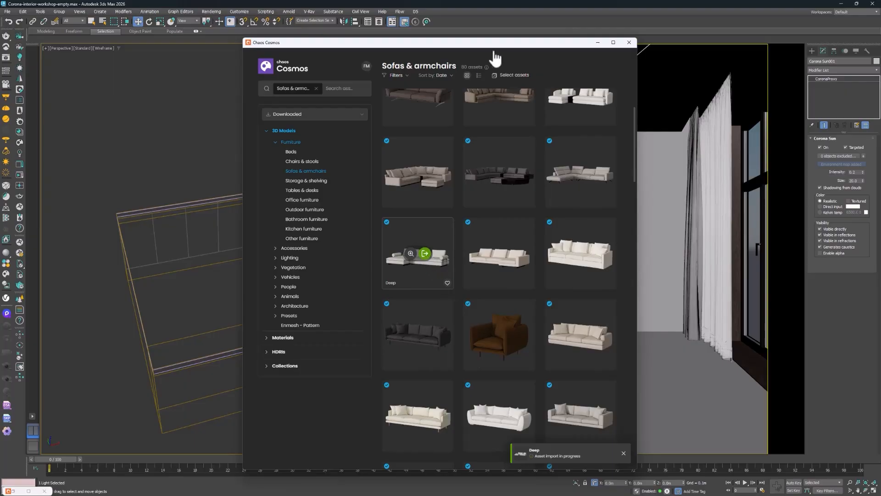
click(598, 42)
Move the Deep sofa across the room to the back wall beside the curtains, within the camera view
alt+middle_drag(255, 286, 243, 344)
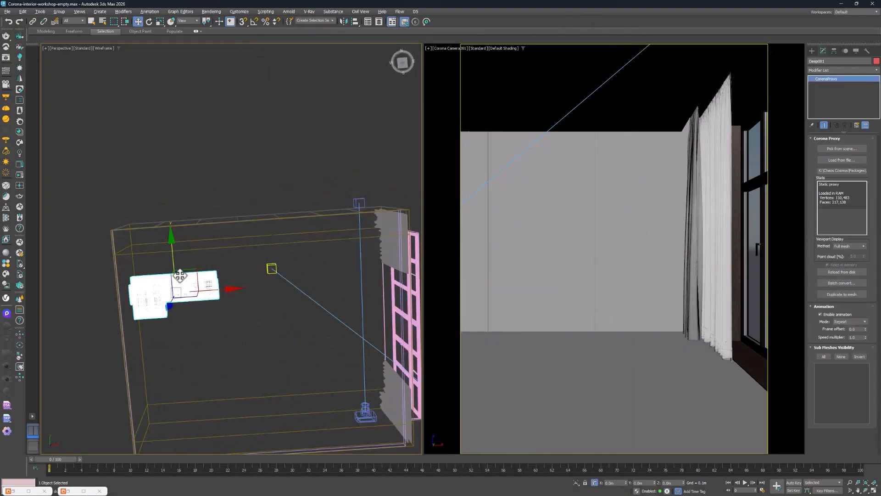
drag(179, 276, 339, 245)
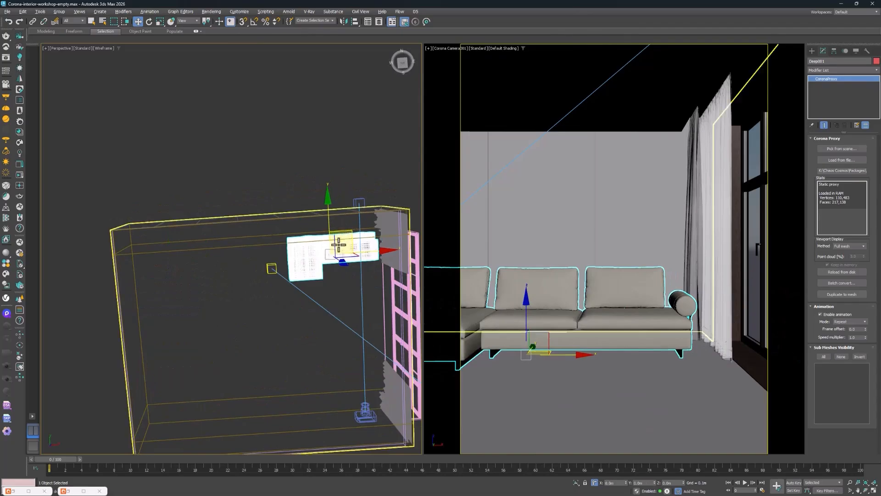
alt+middle_drag(339, 244, 334, 219)
scroll(339, 252, up, 3)
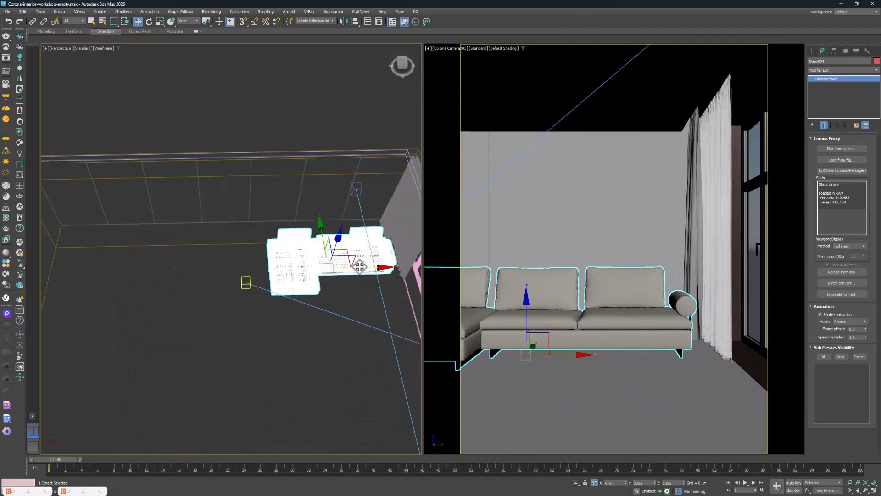
drag(359, 266, 357, 270)
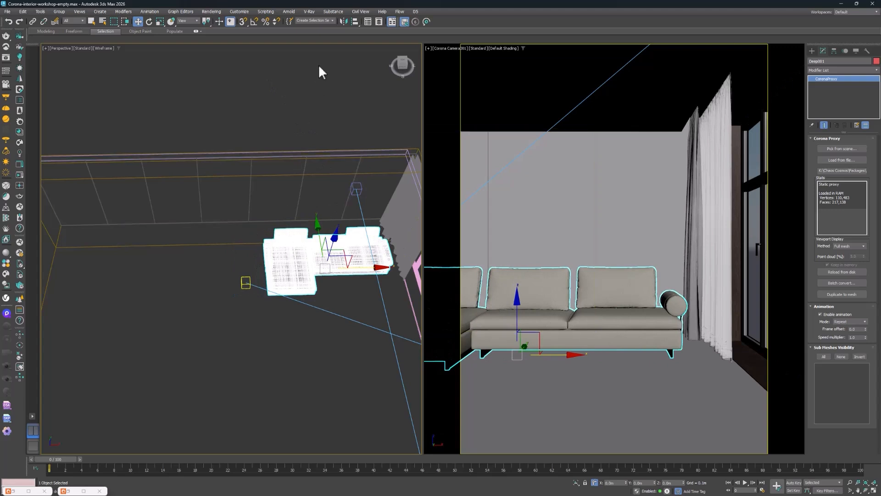
Mirror the Deep sofa along the X axis without cloning and shift it slightly toward the window
click(346, 20)
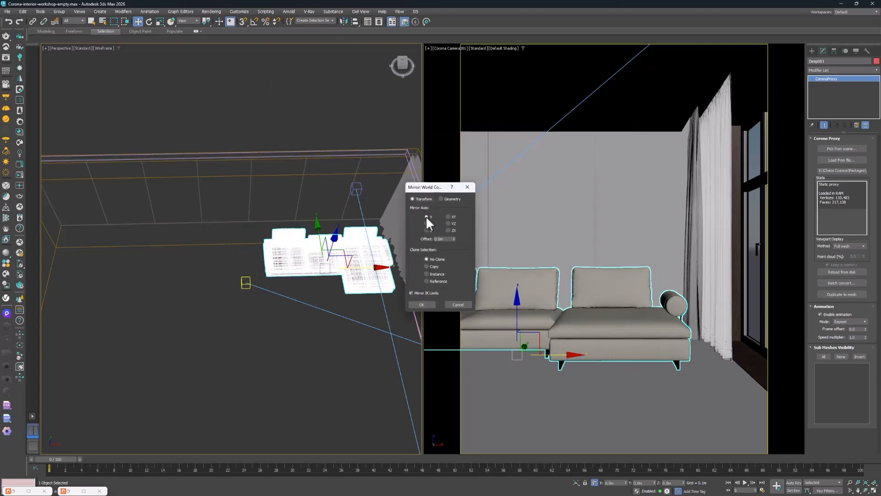
click(424, 305)
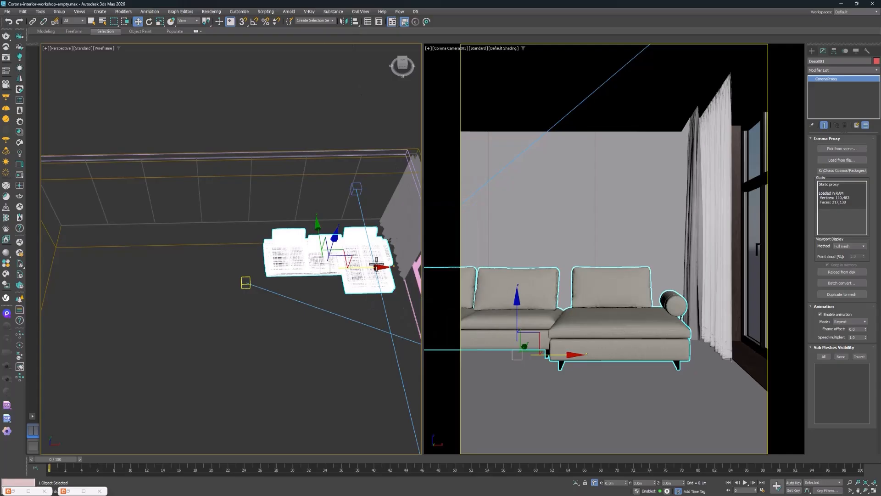
drag(374, 266, 378, 267)
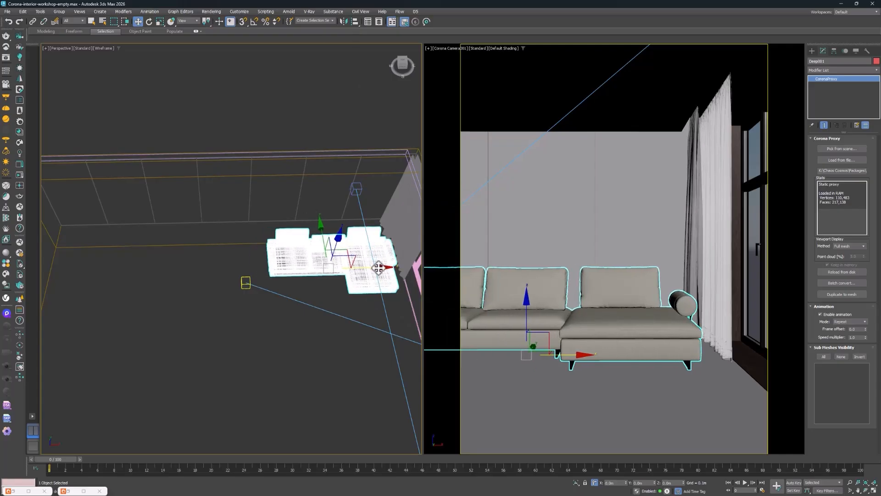
Browse the Cosmos sofas and armchairs again, import the brown leather Sofa 002, and minimize the asset browser
alt+middle_drag(340, 252, 249, 256)
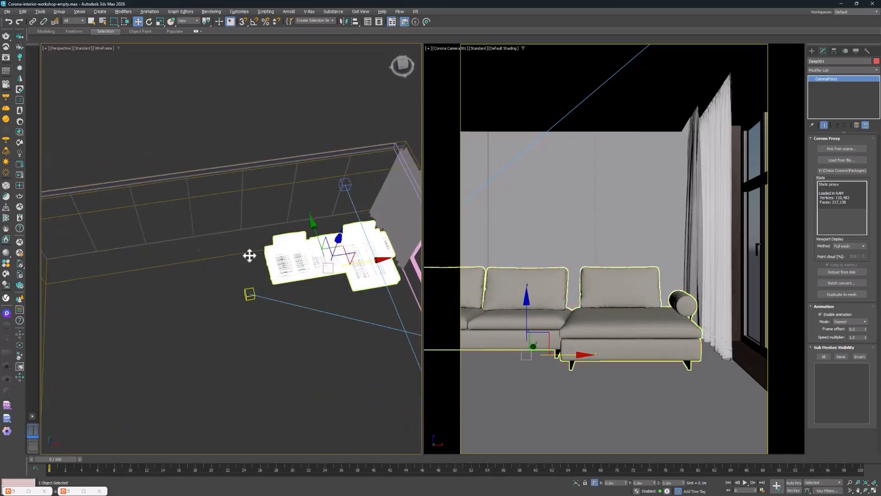
click(67, 490)
mouse_move(445, 239)
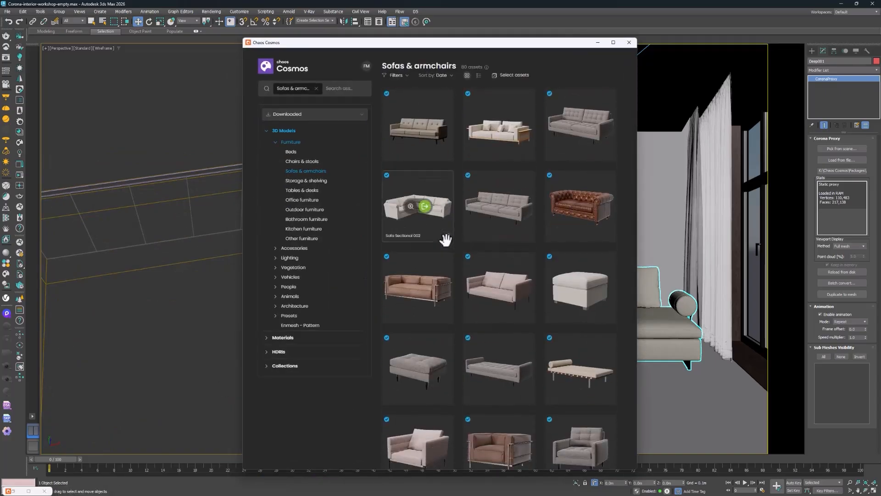
scroll(472, 265, down, 15)
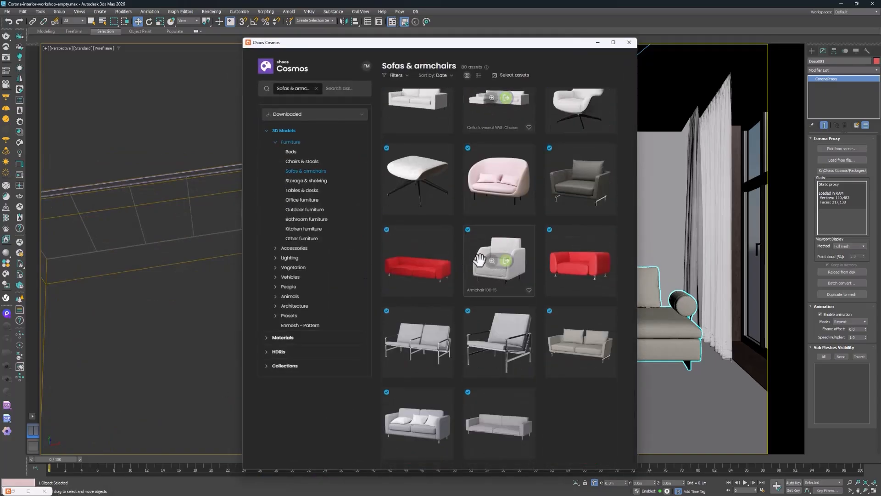
scroll(480, 260, up, 5)
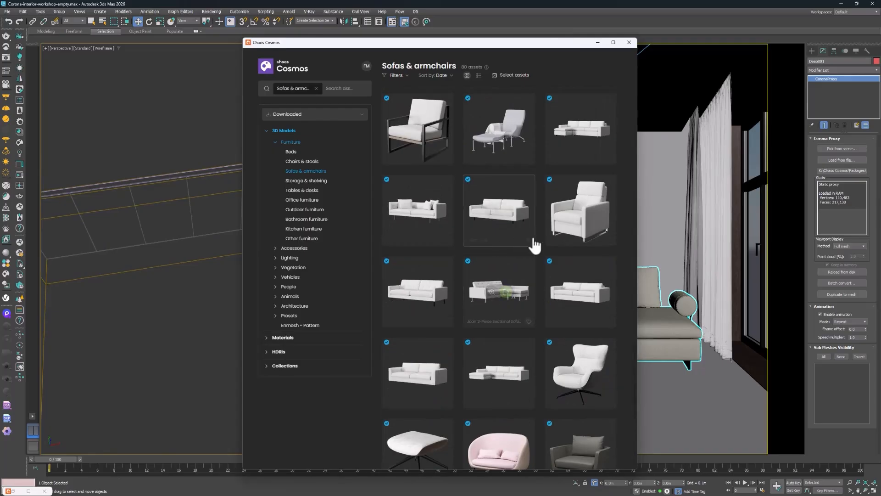
scroll(507, 230, up, 5)
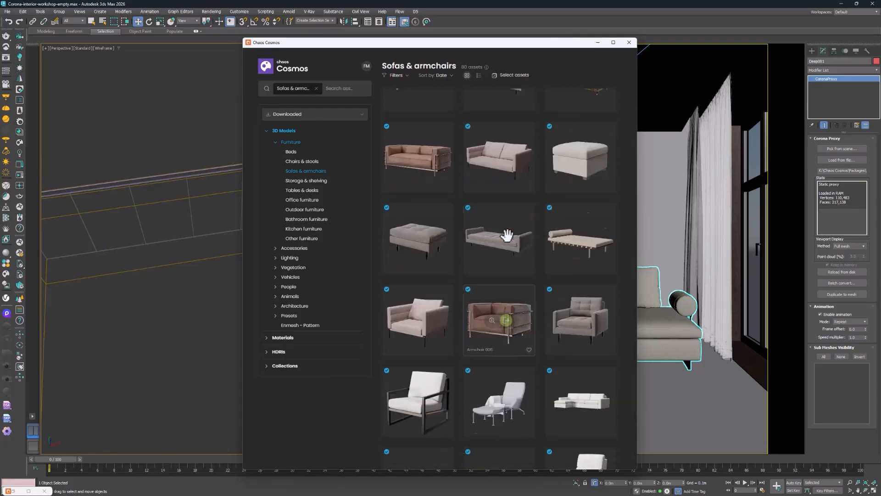
scroll(486, 252, up, 2)
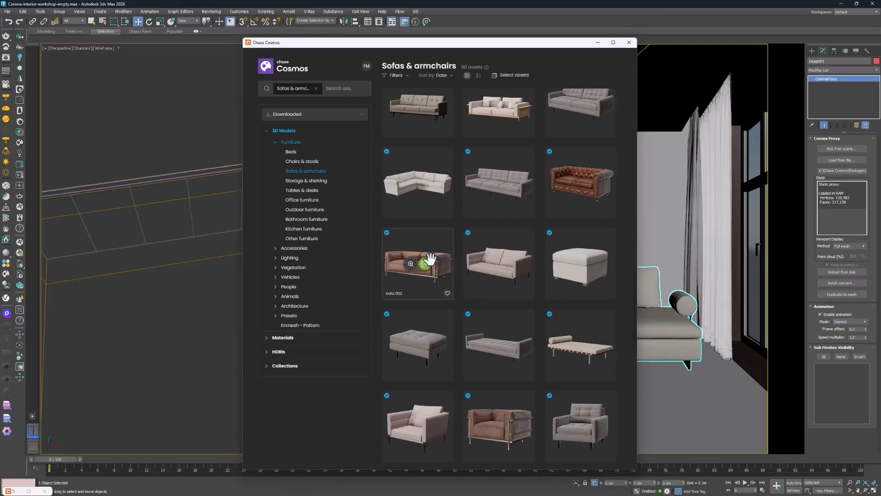
click(425, 264)
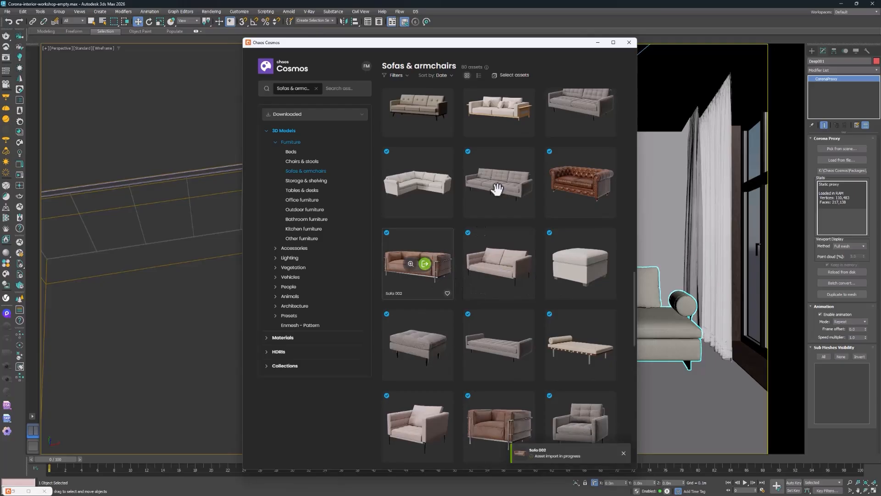
click(598, 43)
Try Sofa 002 in front of the Deep sofa within the camera view, and delete it
scroll(206, 318, down, 4)
drag(172, 304, 307, 299)
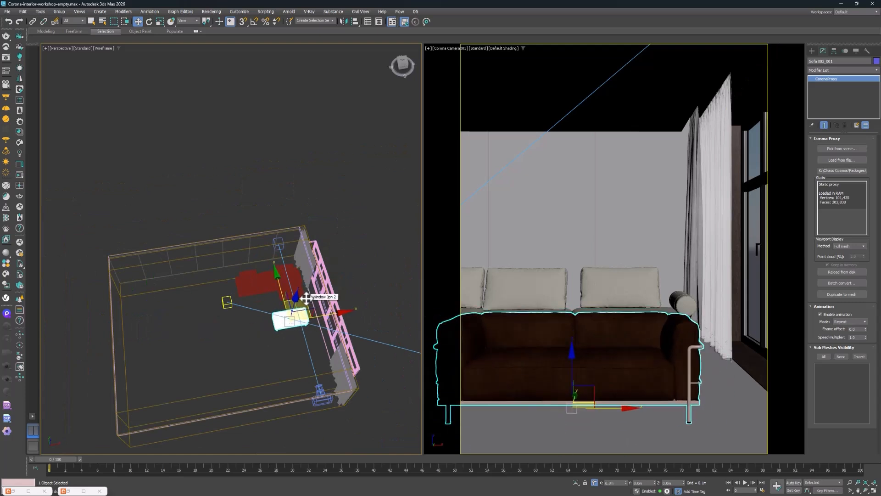
key(Delete)
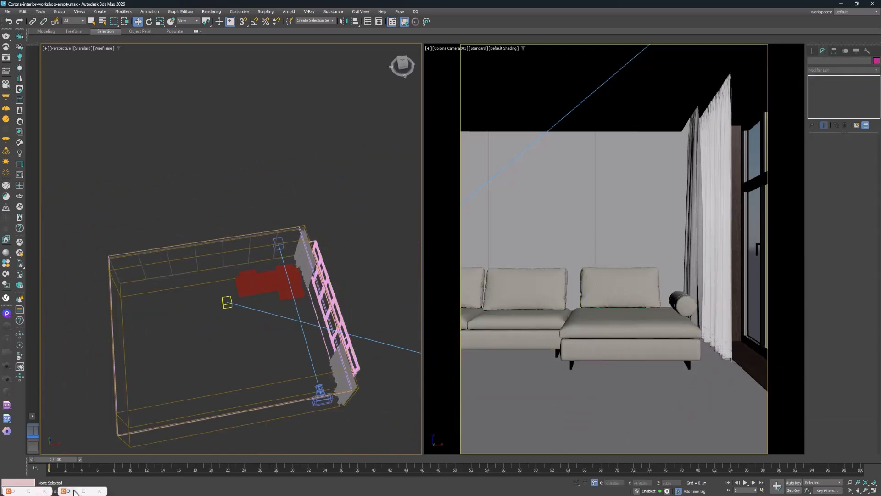
Browse the Cosmos Tables & desks models, import Rua Tucuma Coffee Low, and move it in front of the Deep sofa
click(74, 492)
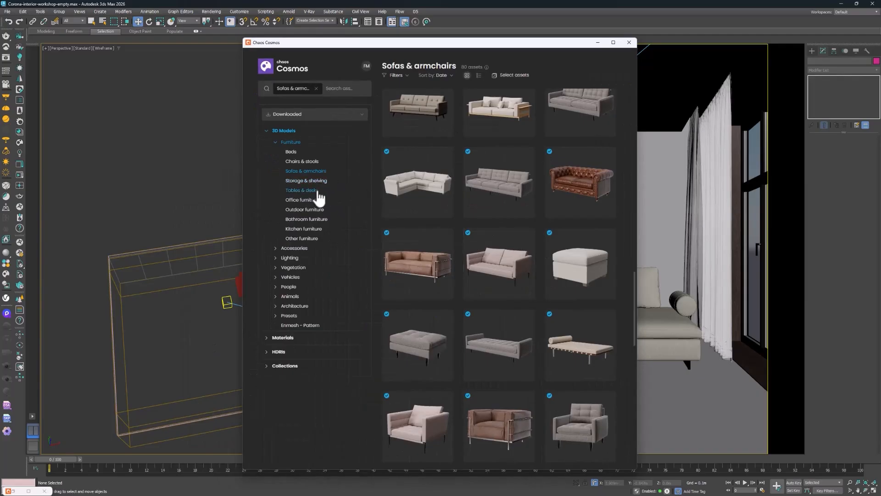
click(317, 191)
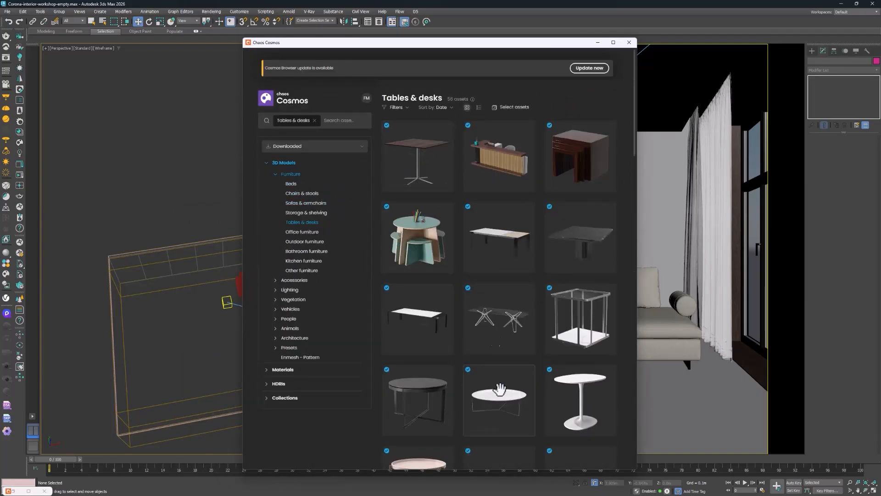
scroll(509, 257, down, 4)
scroll(508, 248, up, 1)
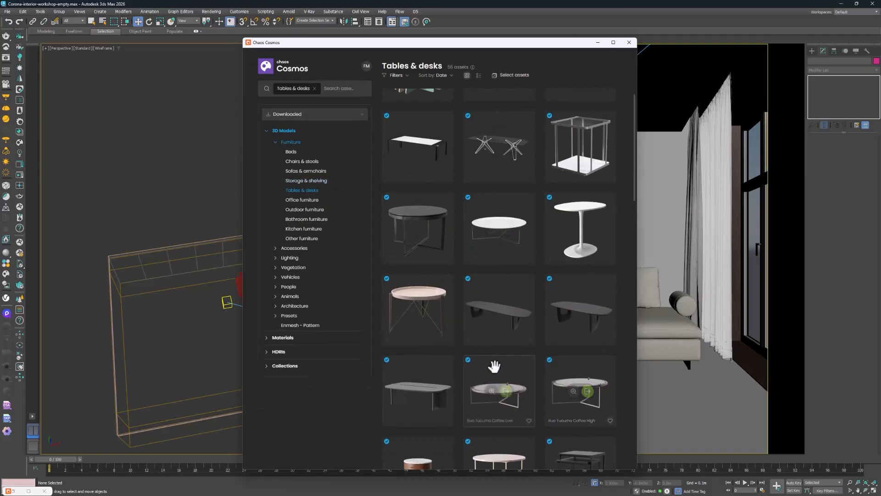
mouse_move(611, 398)
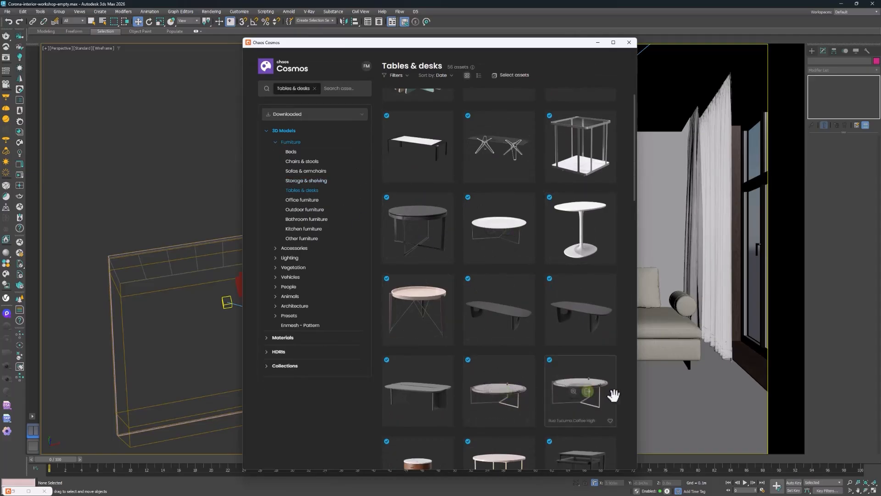
click(511, 396)
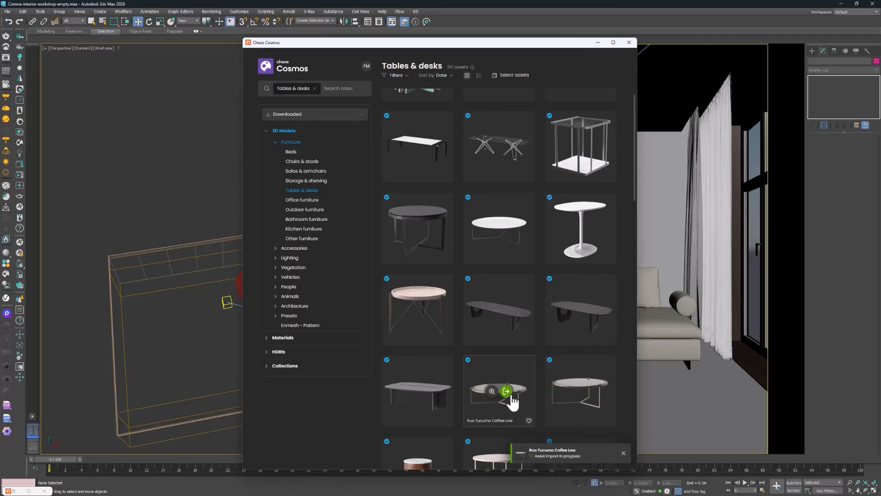
click(597, 43)
drag(173, 309, 286, 292)
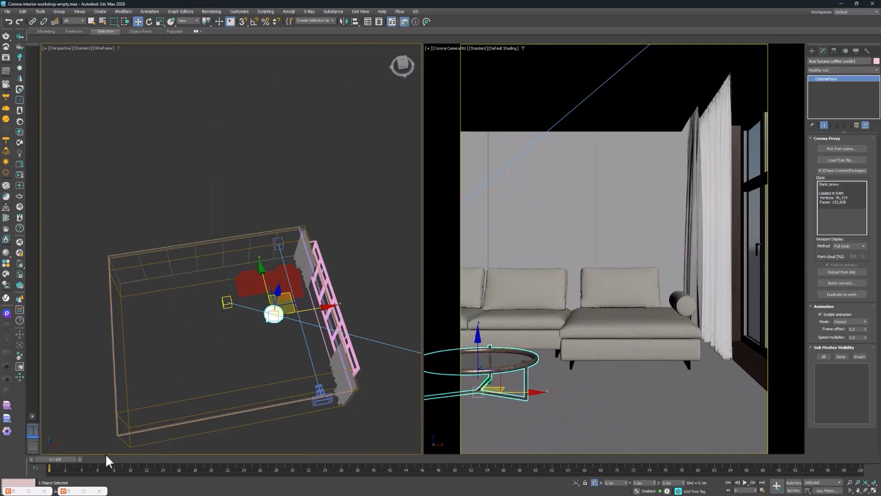
Browse further through the Cosmos tables, import the oval-topped Table Coffee 005, and minimize the asset browser
click(68, 492)
scroll(422, 280, down, 5)
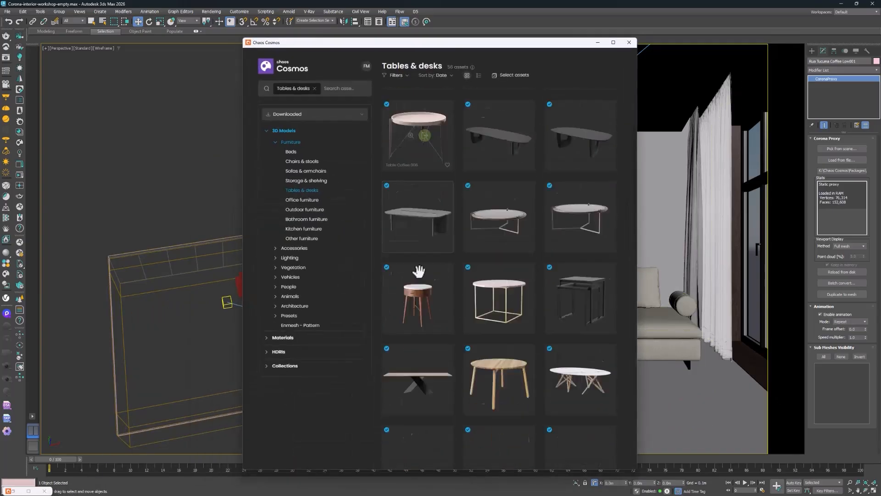
scroll(550, 257, down, 4)
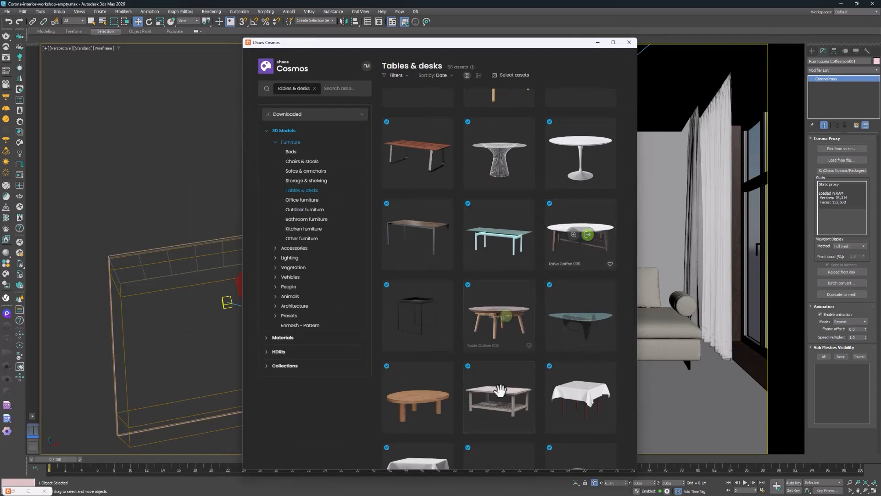
scroll(574, 257, down, 4)
scroll(565, 238, up, 3)
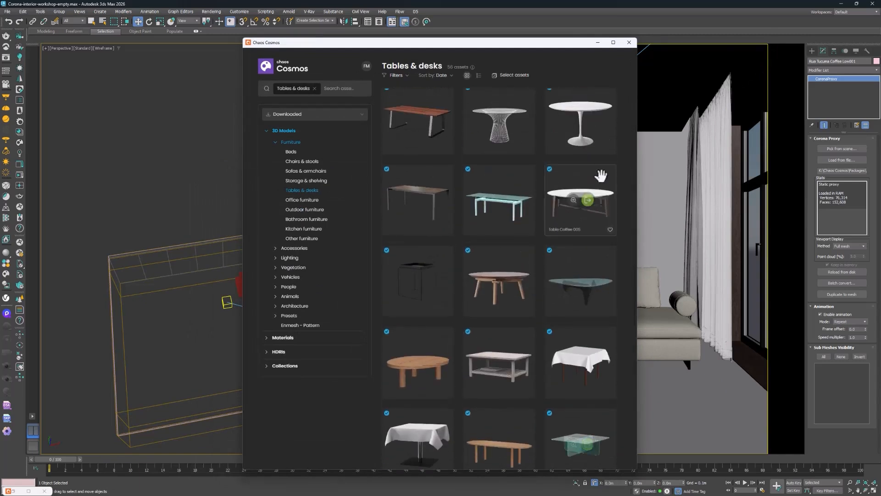
click(588, 201)
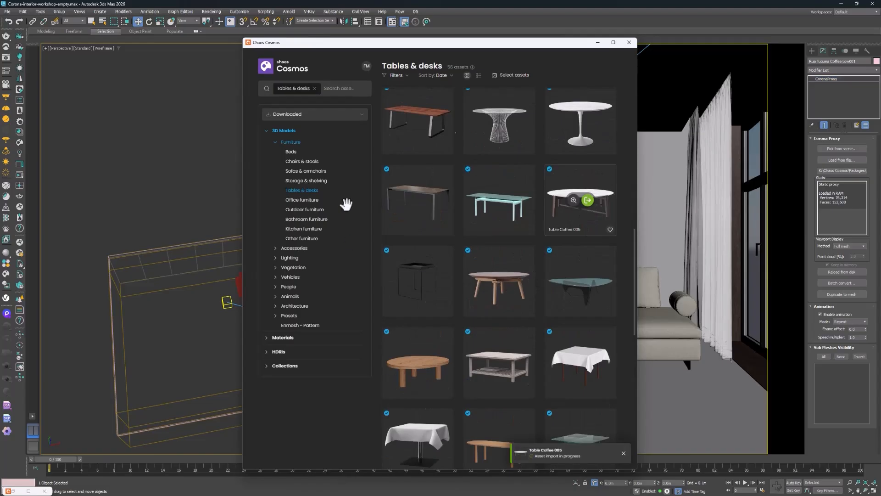
click(598, 43)
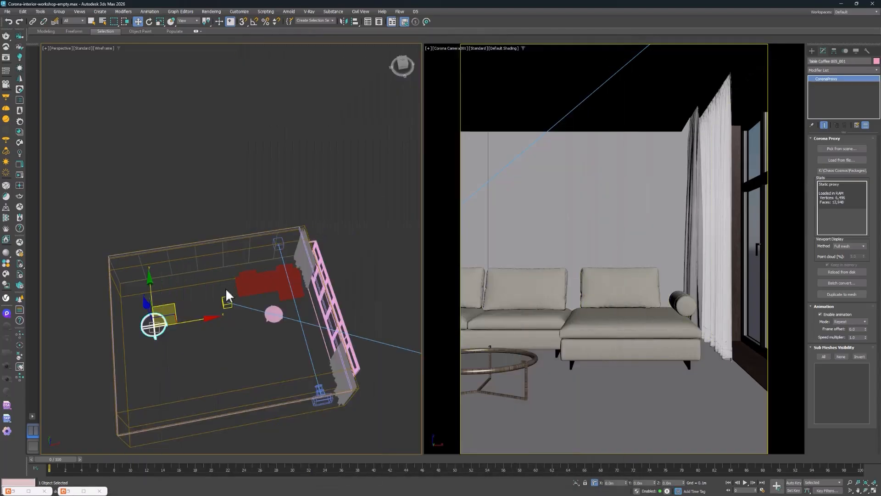
Move Table Coffee 005 into the camera view, delete the Rua Tucuma table, and put the marble table in its place before the sofa
drag(175, 302, 315, 300)
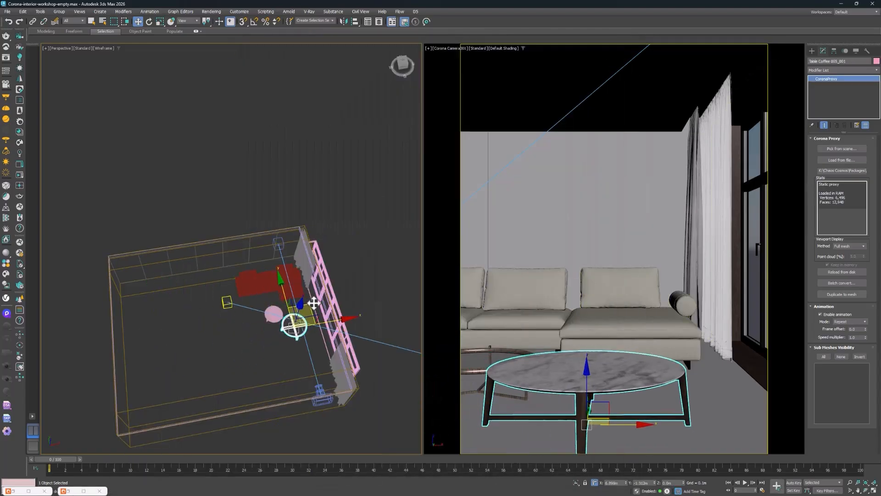
click(271, 312)
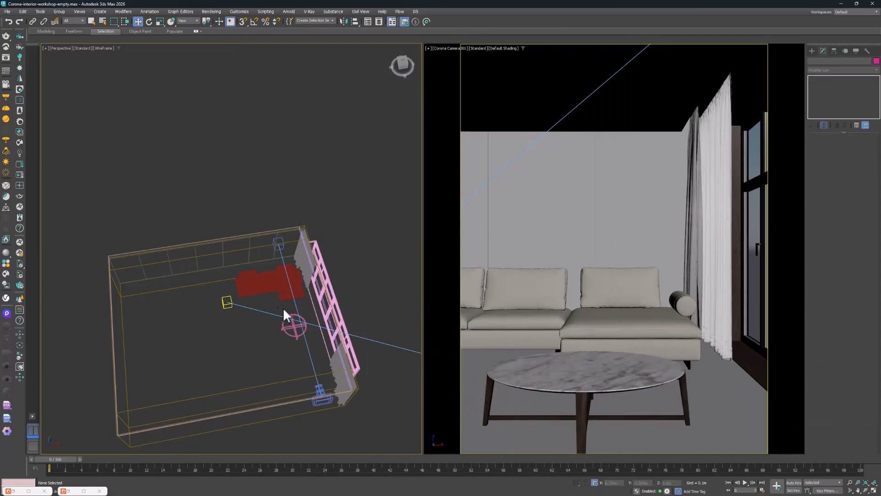
drag(293, 327, 268, 315)
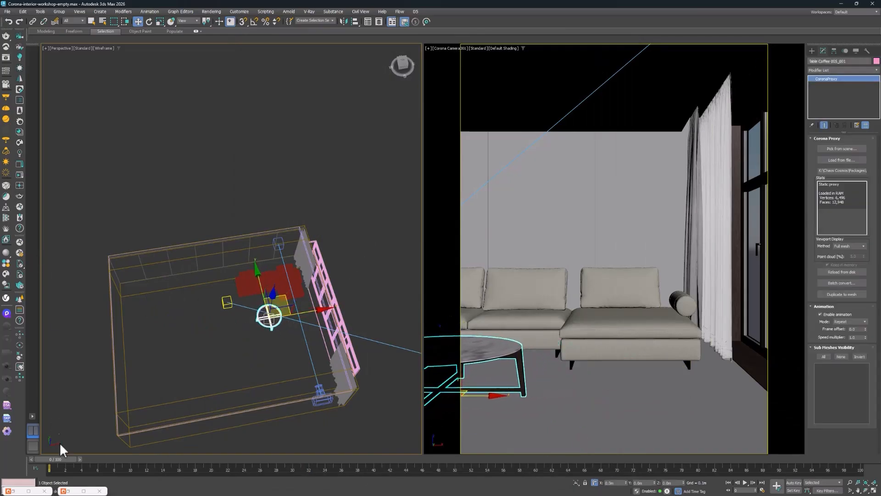
click(68, 491)
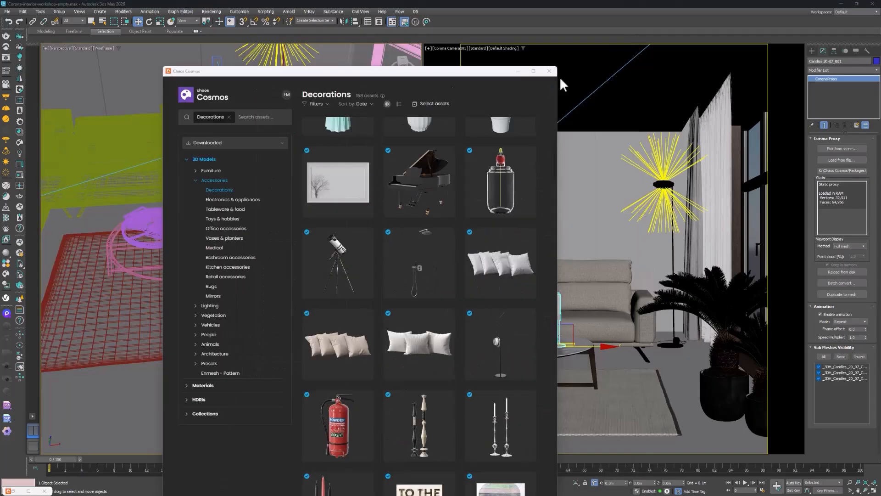
click(519, 72)
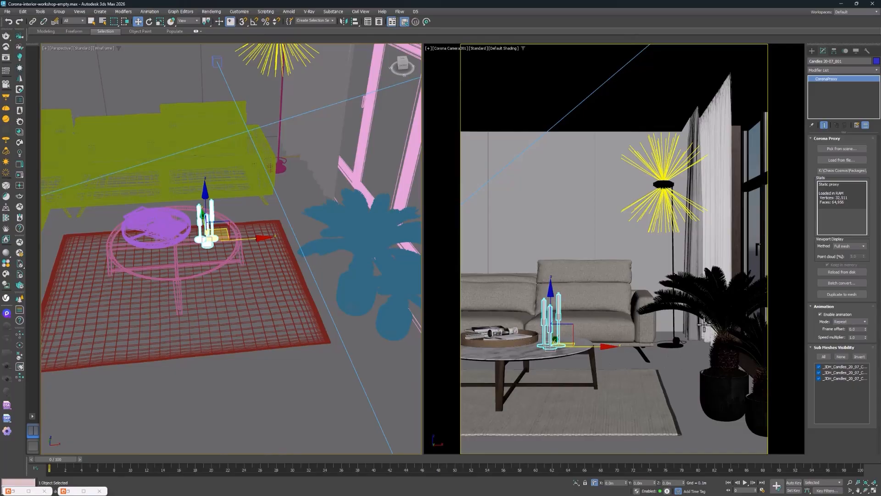
Set the render output size to 2000 pixels wide and 1500 pixels high in the render setup
click(735, 303)
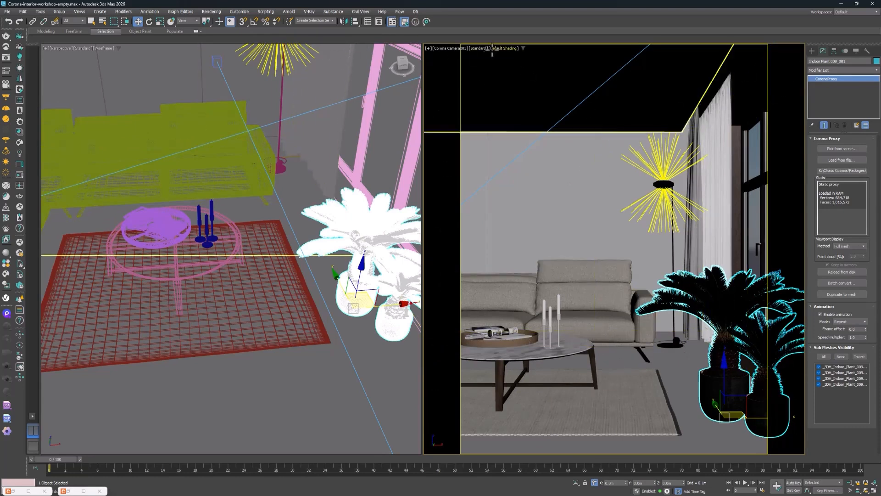
click(205, 11)
click(225, 44)
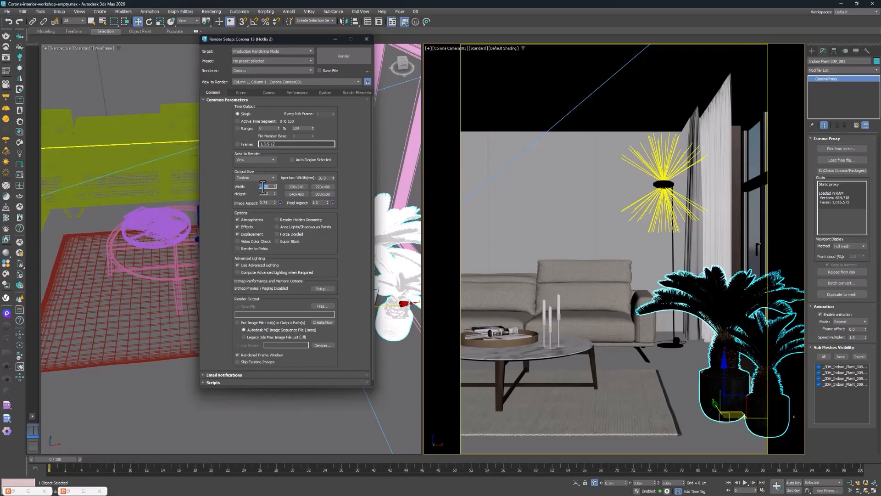
key(Tab)
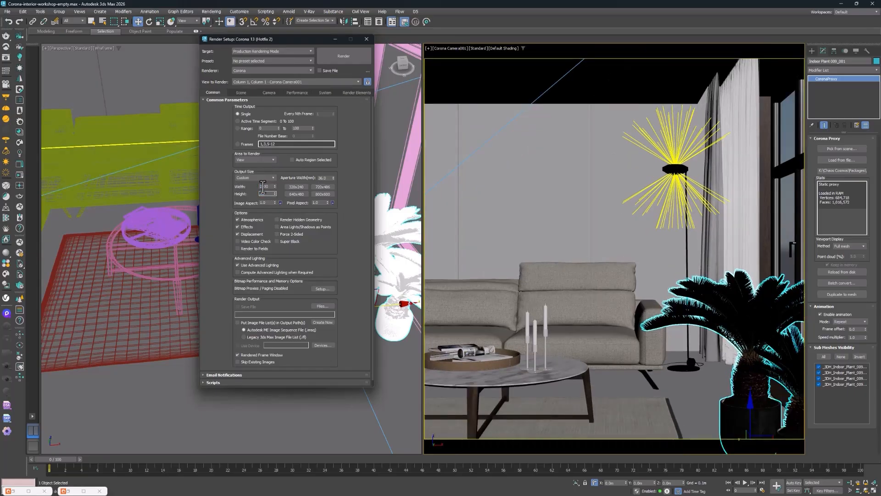
text(1500)
key(Return)
Reframe the Corona camera view and dolly the camera back out of the room through the wall, then close the render setup
middle_drag(617, 297, 623, 262)
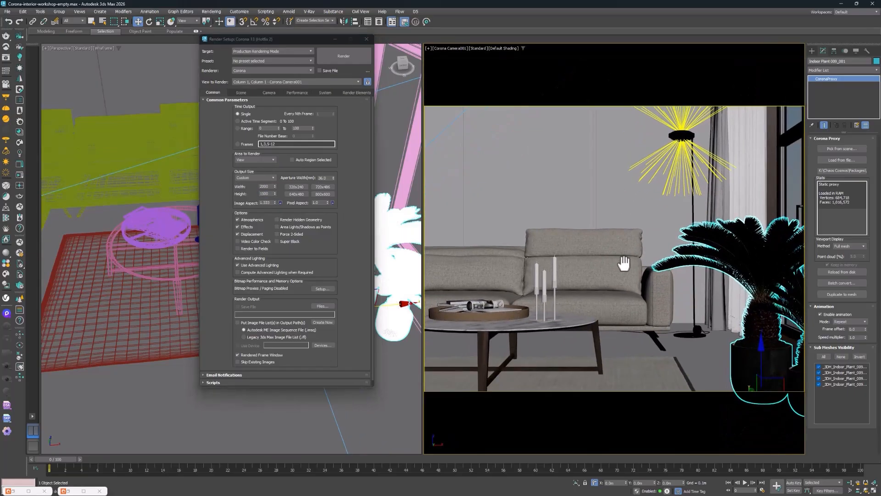
click(851, 483)
drag(676, 315, 677, 326)
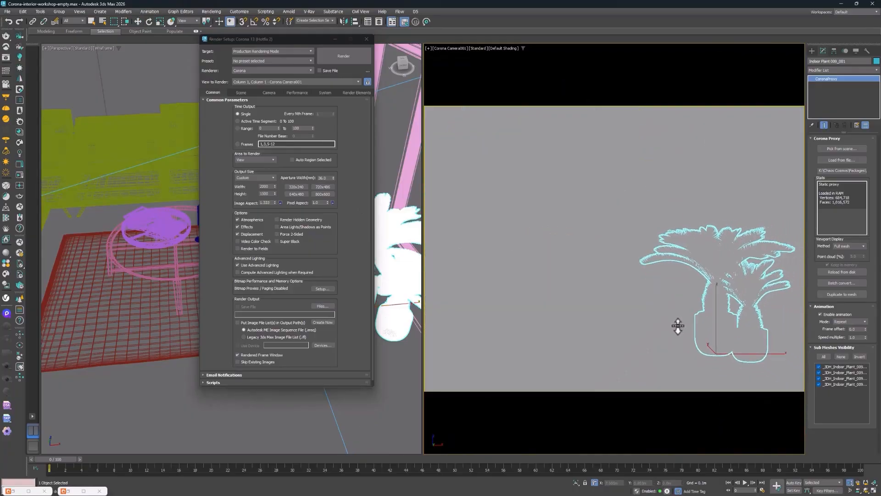
click(366, 39)
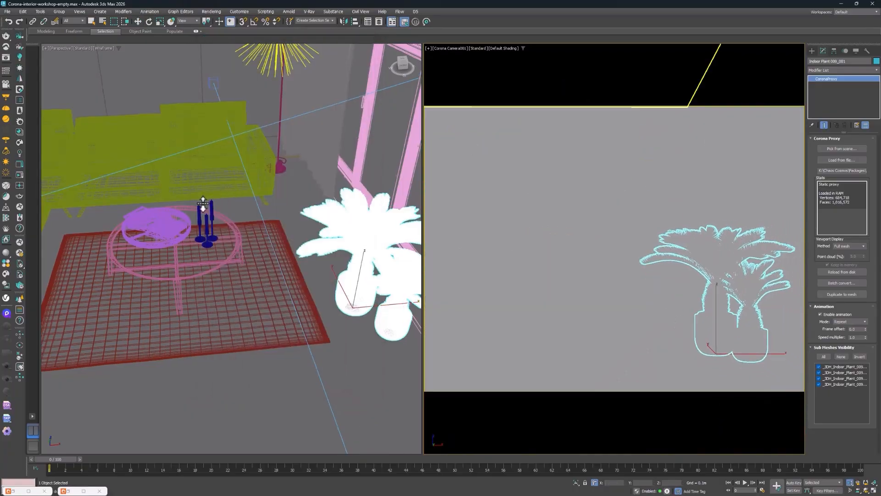
Select Corona Camera001 outside the room and enable camera clipping in its Environment & Clipping settings
scroll(245, 201, down, 8)
alt+middle_drag(244, 205, 241, 271)
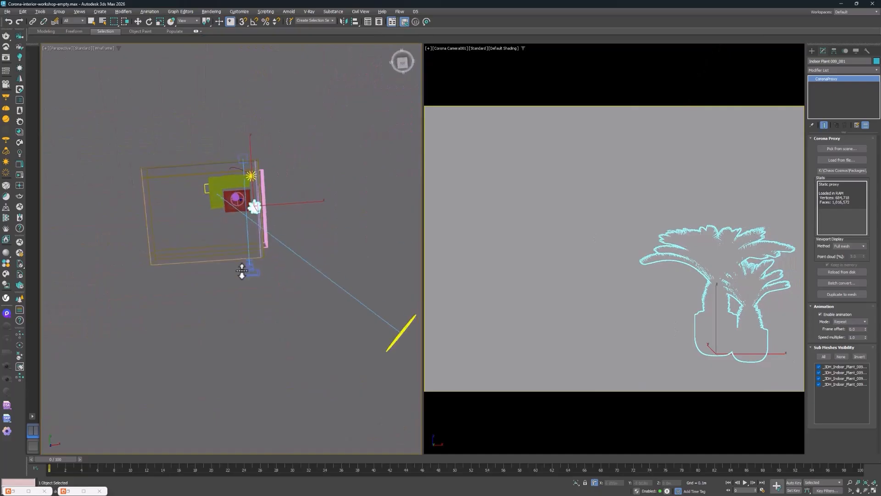
scroll(246, 276, up, 4)
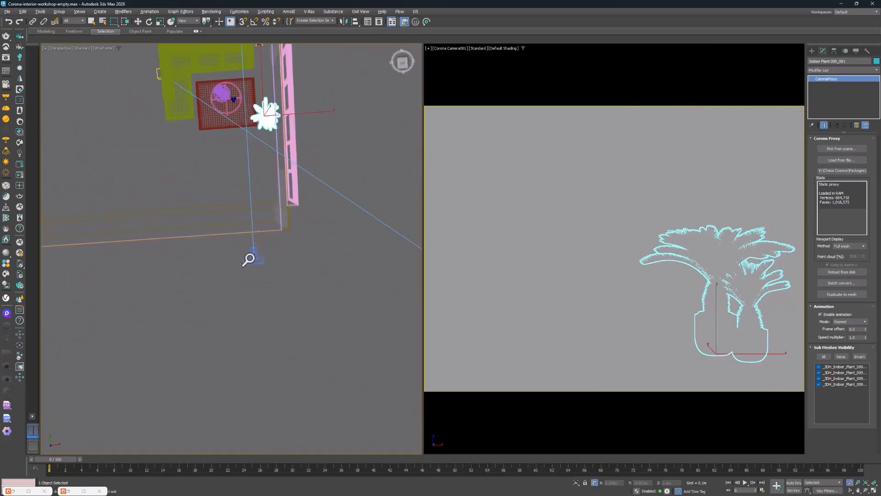
scroll(255, 256, up, 2)
key(w)
click(255, 260)
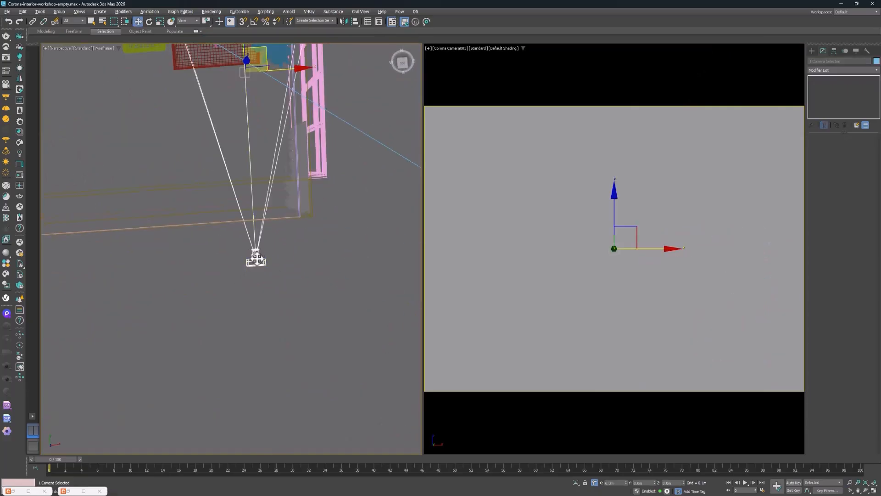
click(279, 260)
click(257, 258)
scroll(263, 243, down, 3)
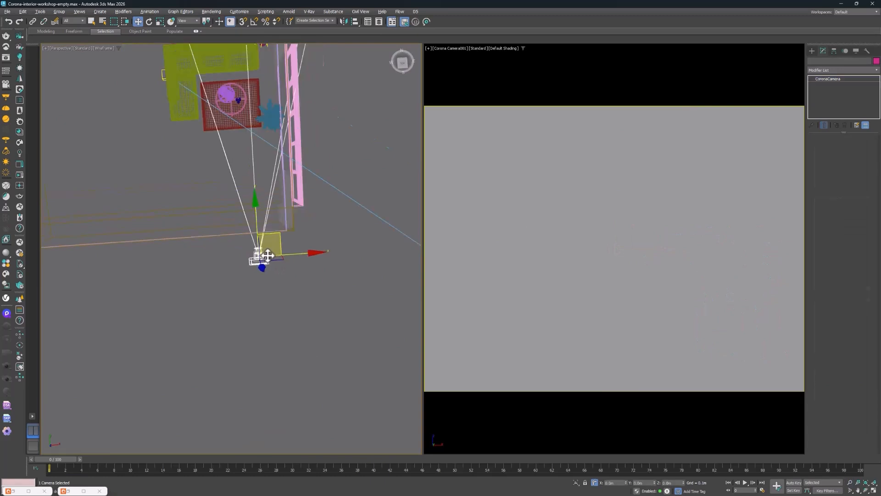
alt+middle_drag(263, 243, 263, 254)
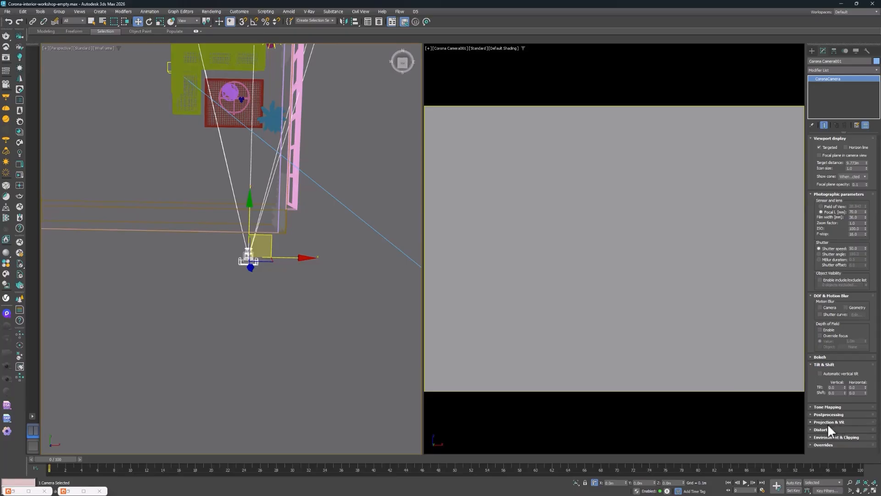
click(827, 436)
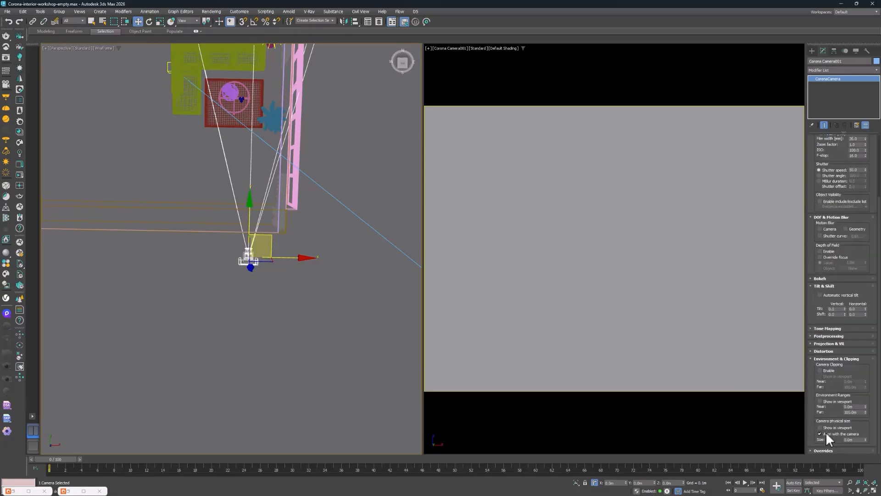
click(829, 369)
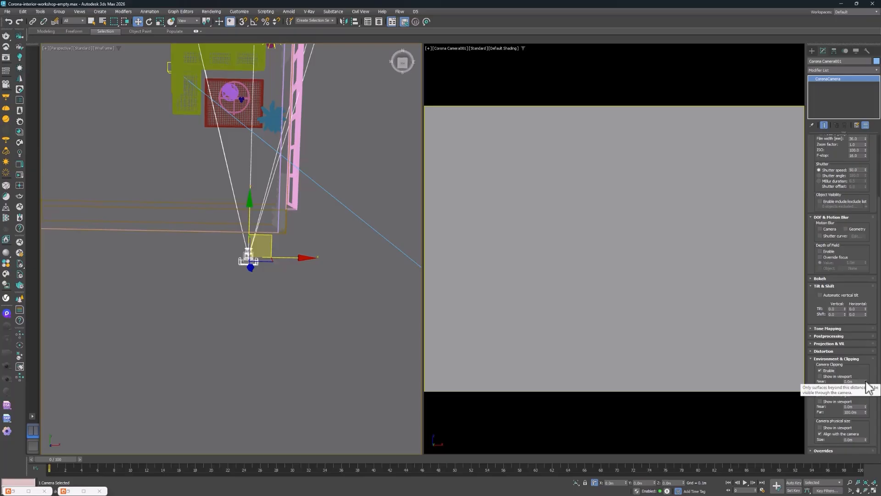
Adjust the camera's near clipping distance to about 1.34 m so that it cuts through the wall in front of it
drag(864, 168, 785, 143)
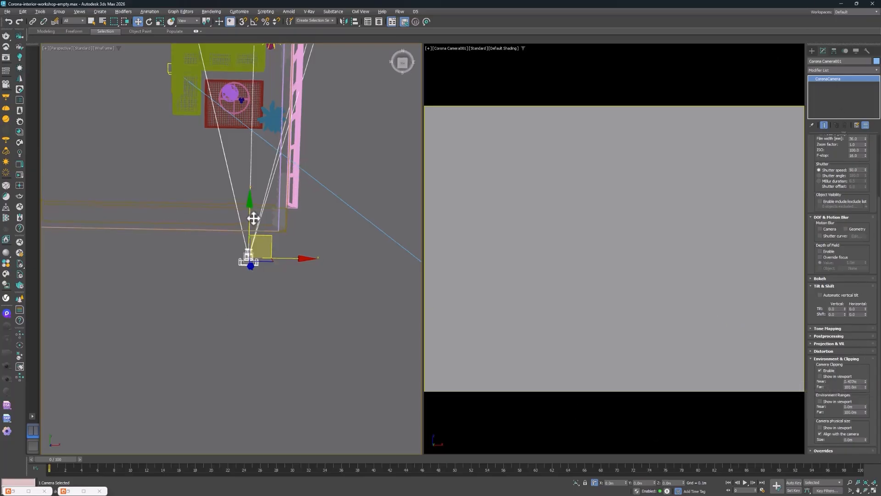
scroll(250, 257, up, 4)
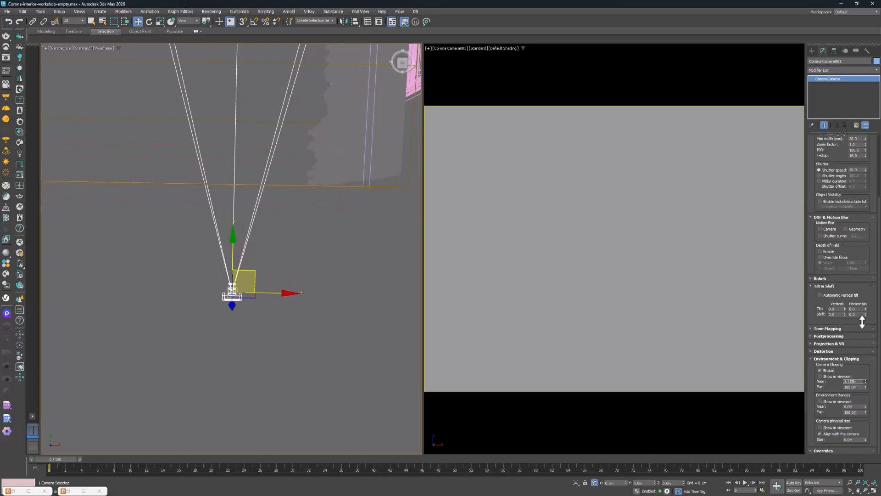
drag(862, 321, 841, 189)
drag(828, 278, 841, 312)
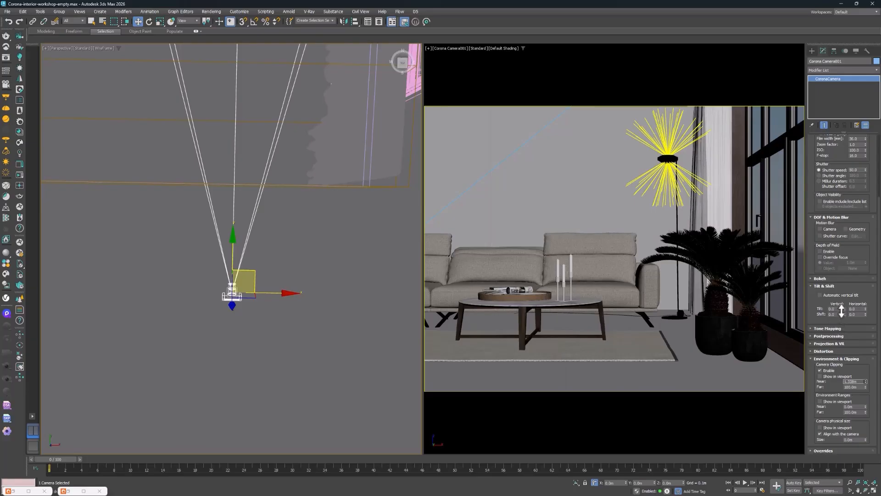
scroll(357, 225, down, 3)
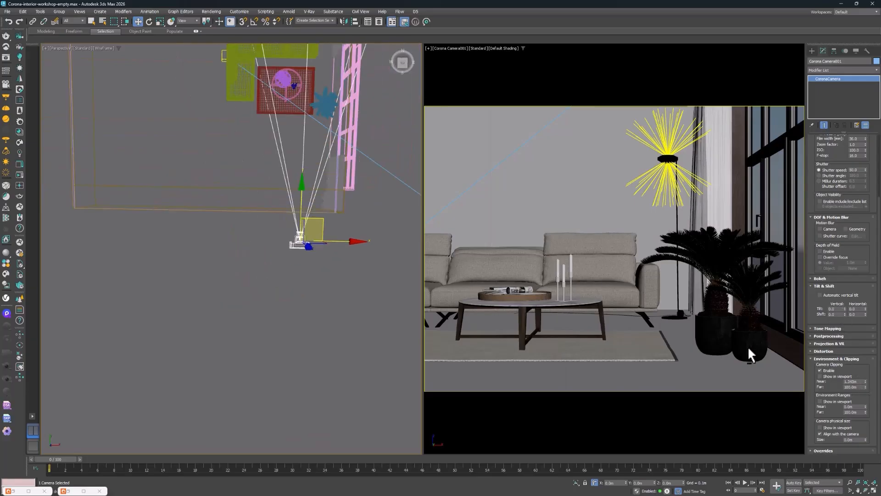
Display the camera's clipping planes in the viewport and view the room and camera from the top
click(831, 376)
scroll(287, 208, up, 3)
key(t)
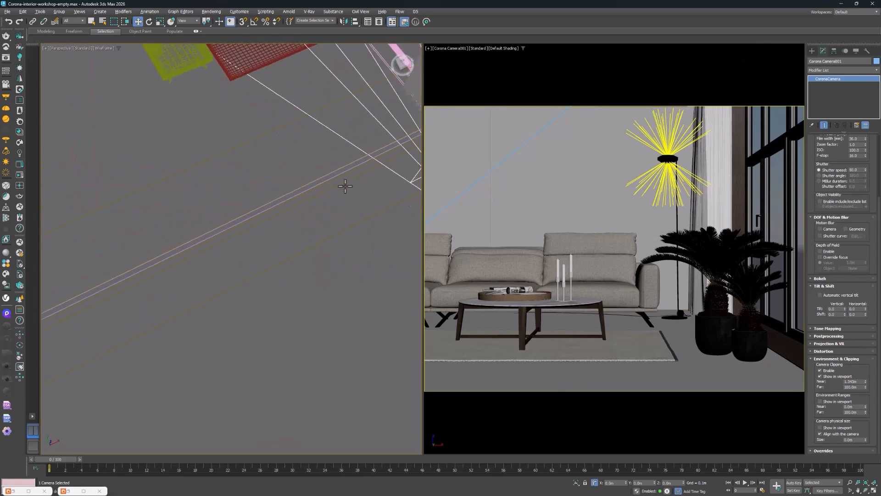
middle_drag(289, 335, 284, 329)
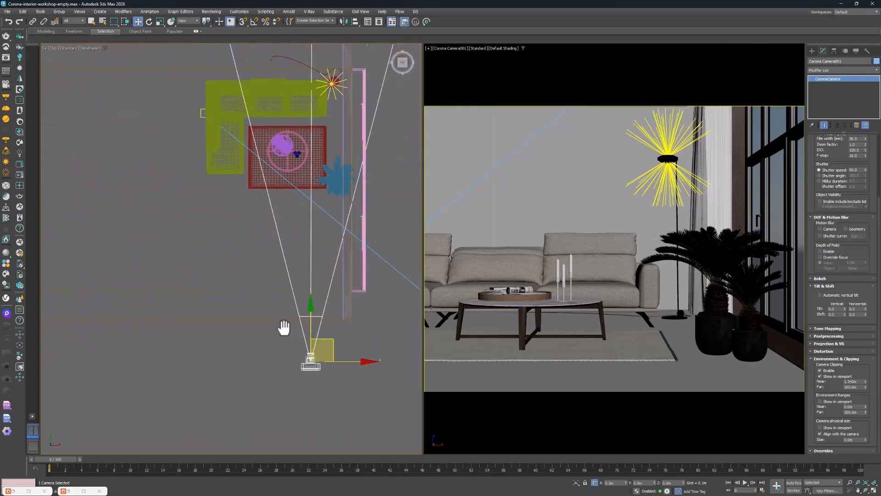
Reframe the Corona camera view slightly so the sofa, coffee table and potted palms shift lower and towards the window side
scroll(305, 353, up, 6)
middle_drag(302, 212, 269, 219)
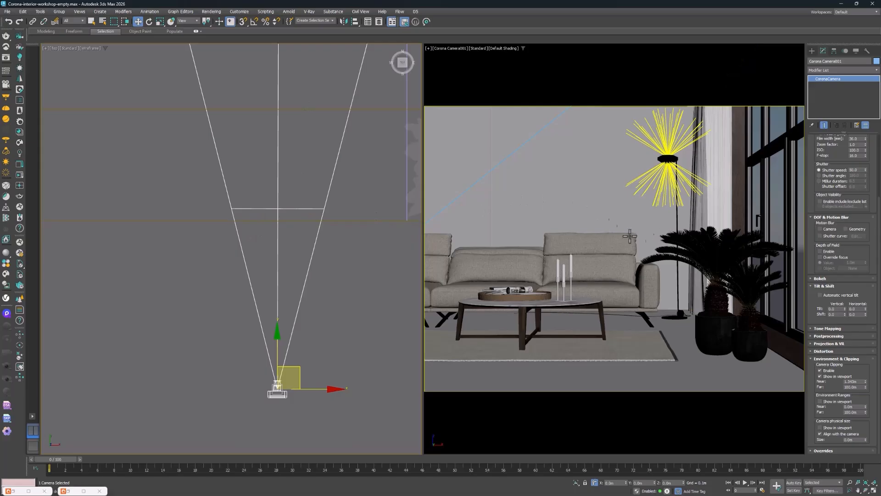
mouse_move(630, 236)
middle_down()
mouse_move(640, 215)
mouse_move(639, 223)
middle_up()
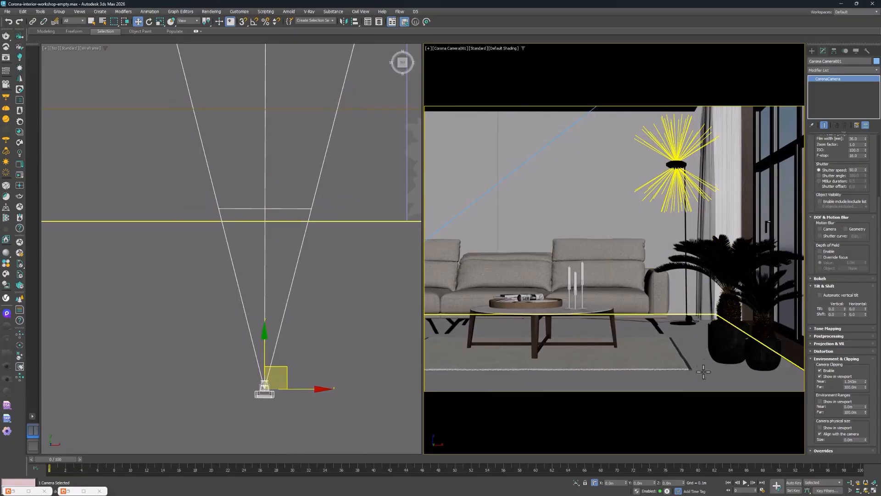
Move the potted palms away from the rug, closer to the camera and slightly towards the window
click(753, 350)
key(z)
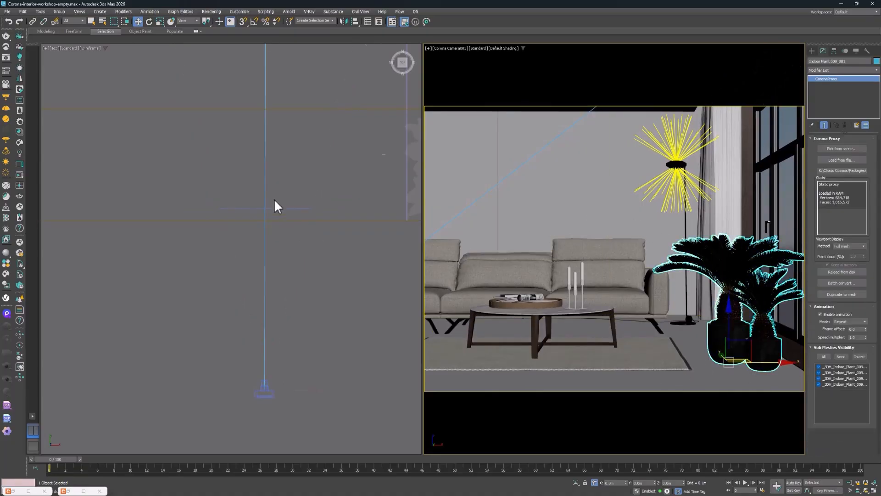
scroll(262, 188, up, 5)
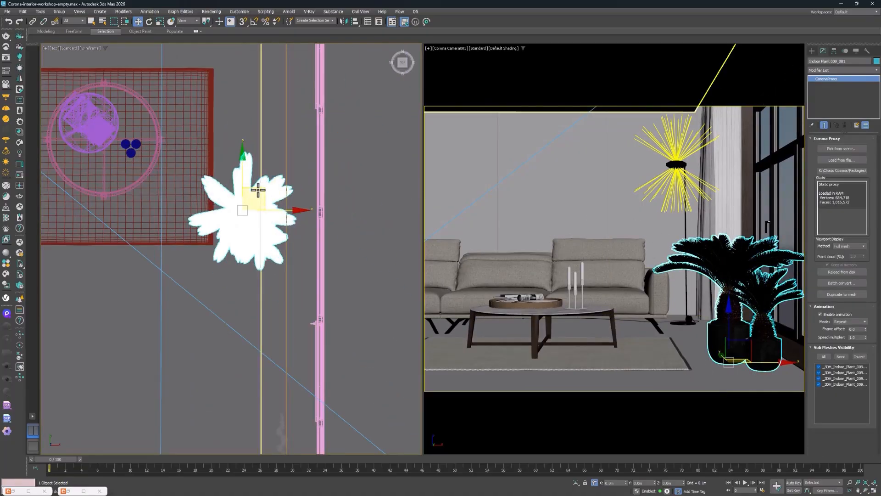
drag(262, 188, 267, 217)
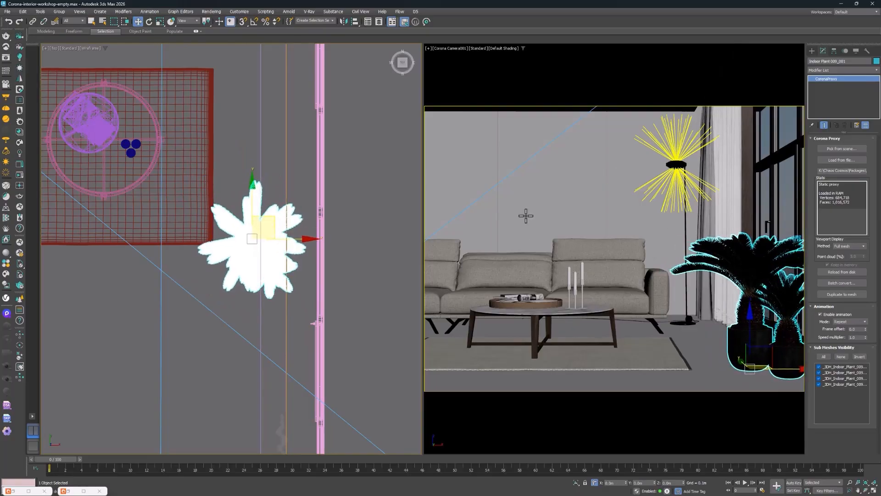
Select the floor and browse the downloaded Wood flooring materials in Chaos Cosmos beside the camera view
click(619, 153)
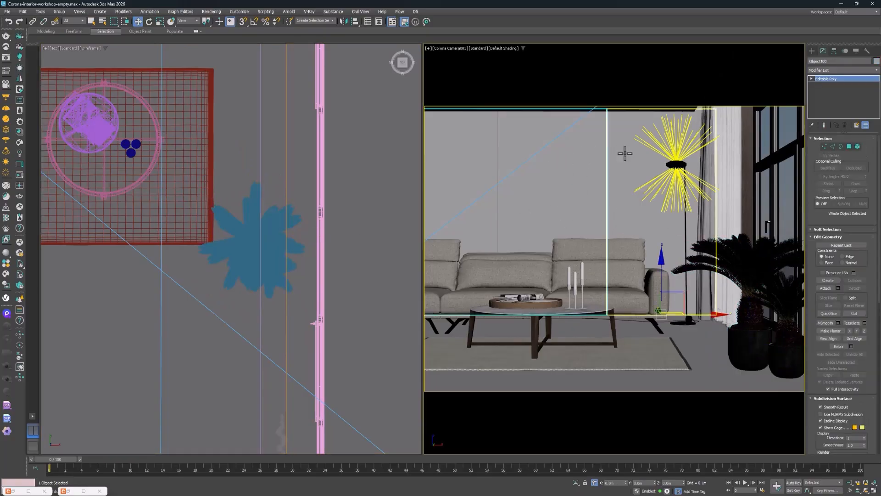
click(666, 331)
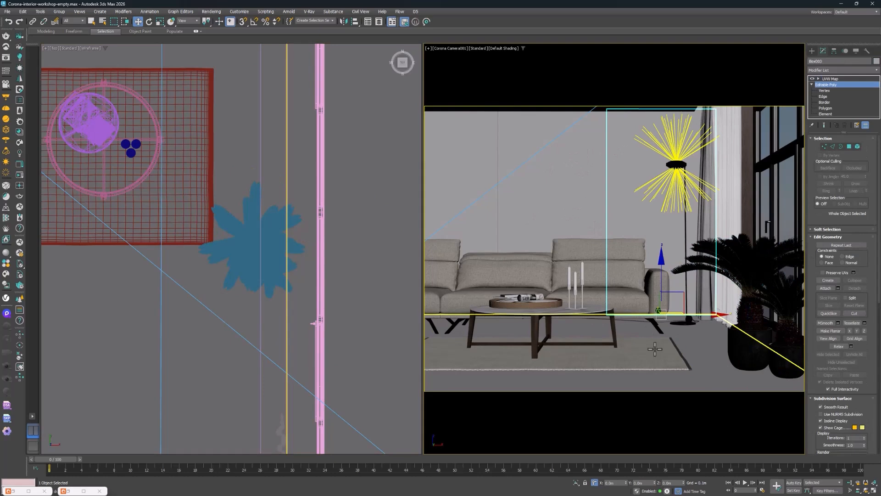
click(69, 491)
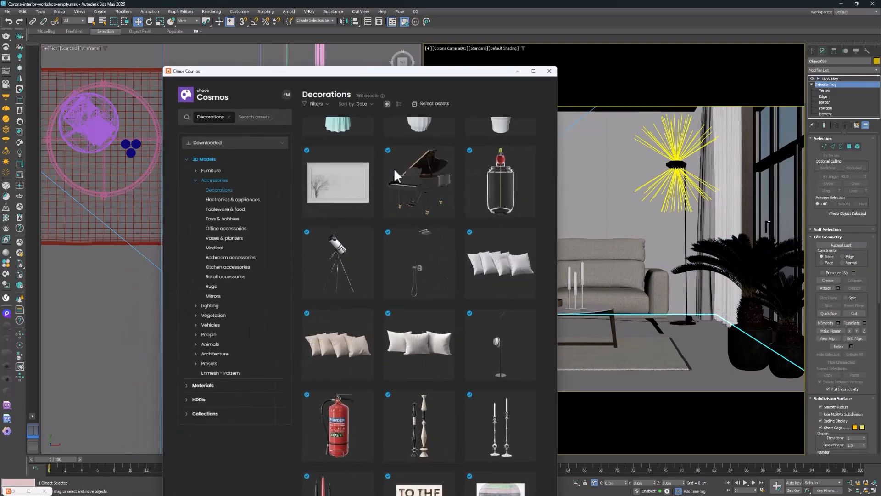
click(187, 161)
click(196, 175)
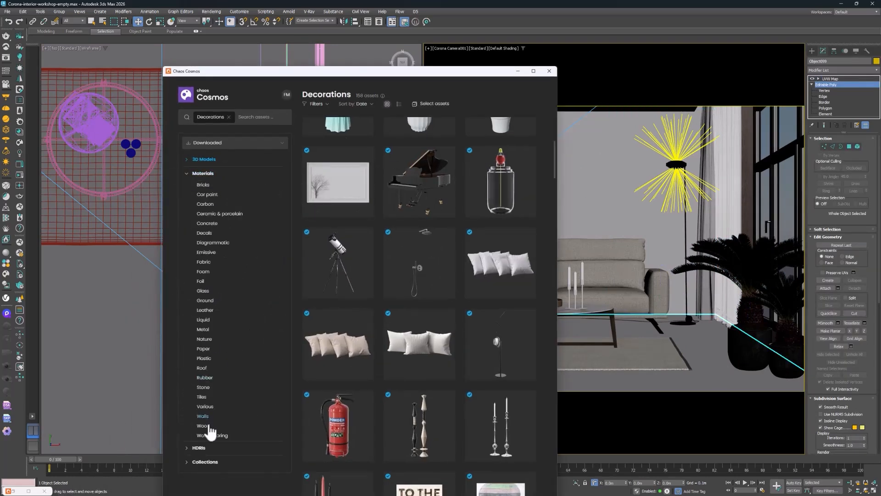
click(207, 427)
scroll(212, 435, down, 2)
click(215, 426)
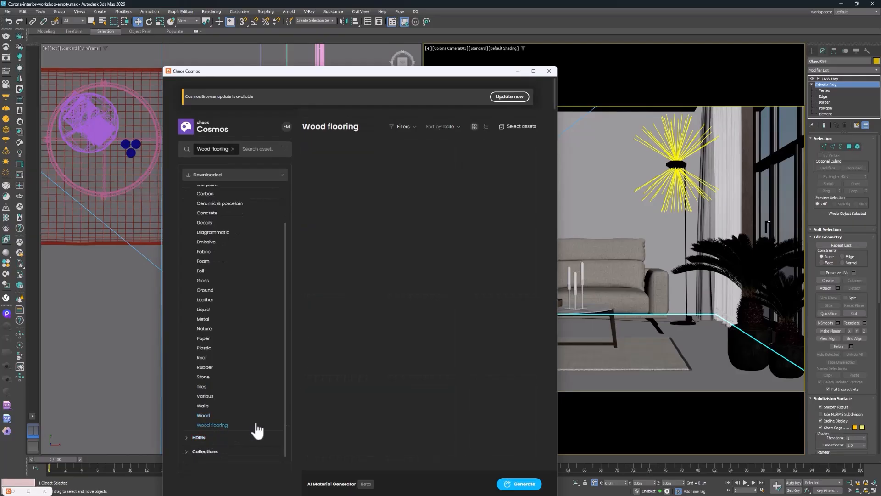
click(695, 345)
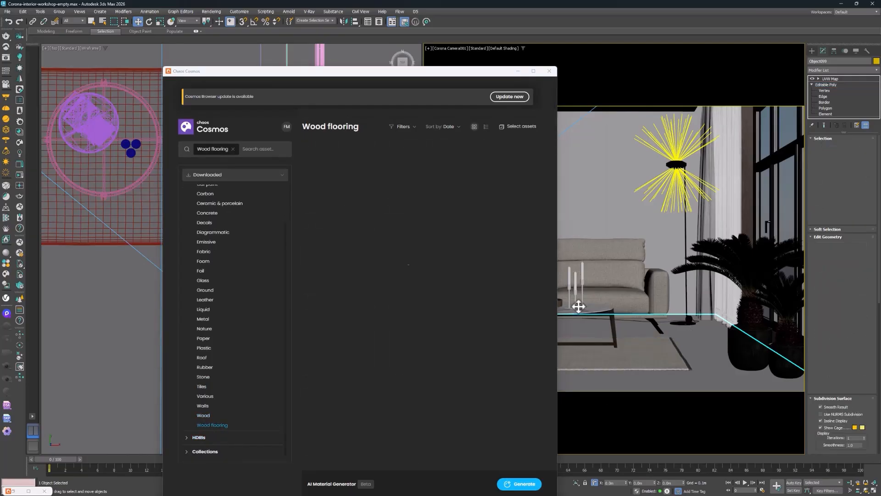
drag(340, 74, 290, 27)
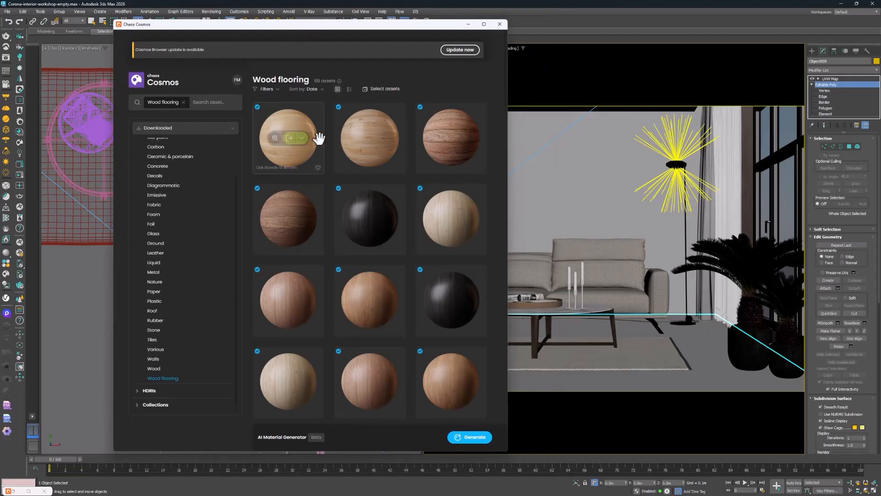
scroll(304, 215, down, 5)
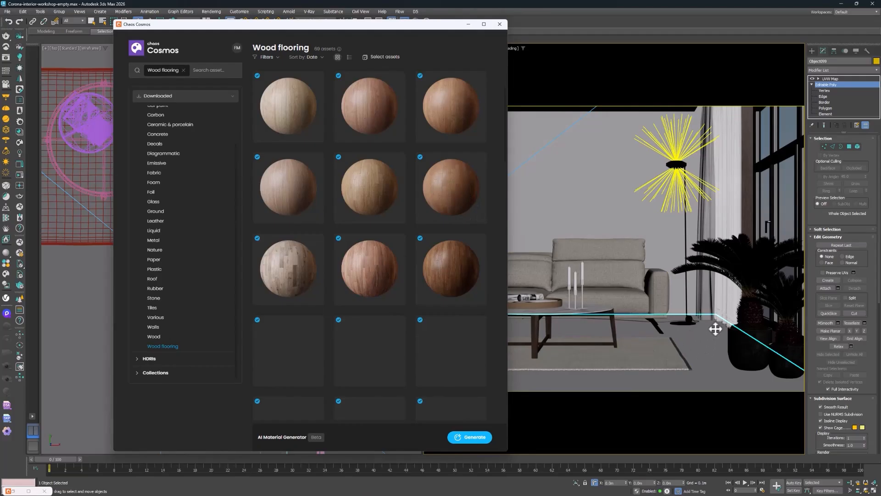
Delete the existing UVW Map modifier from the floor, keeping only its Editable Poly
click(831, 78)
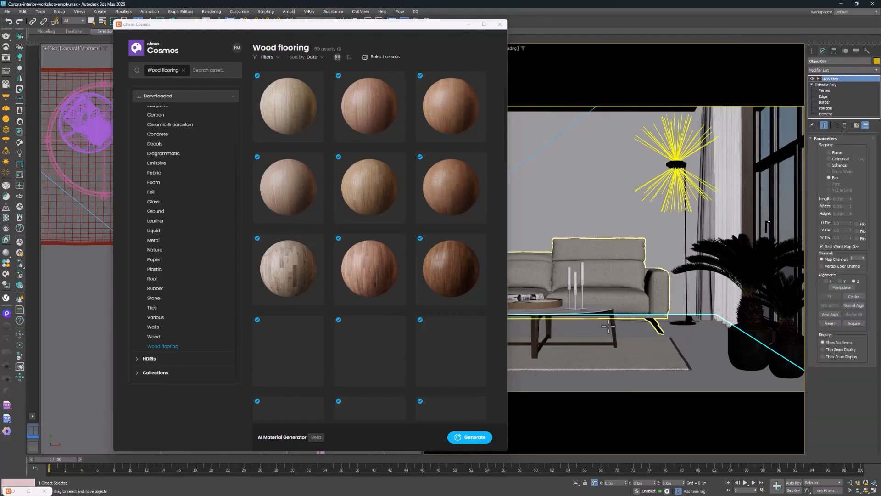
right_click(843, 78)
click(832, 89)
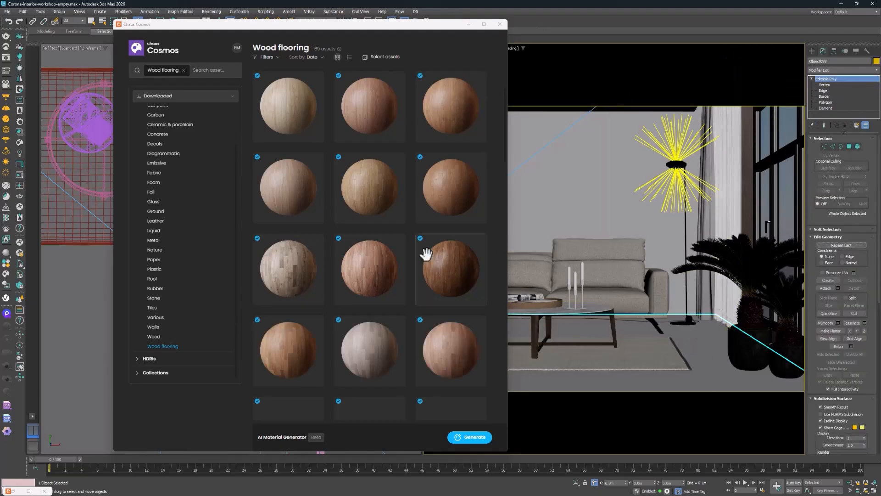
Import the reddish-brown Flooring Parquet Parallel 120cm material from Chaos Cosmos onto the floor and minimize the browser
mouse_move(455, 176)
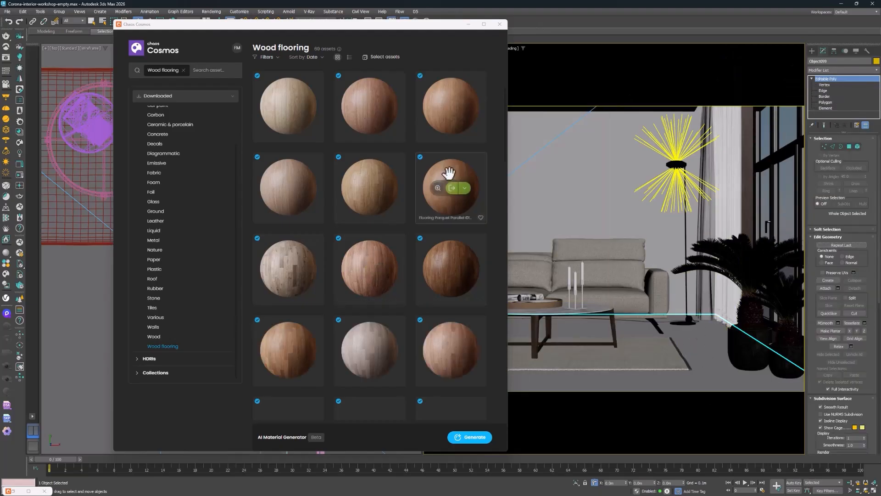
click(464, 189)
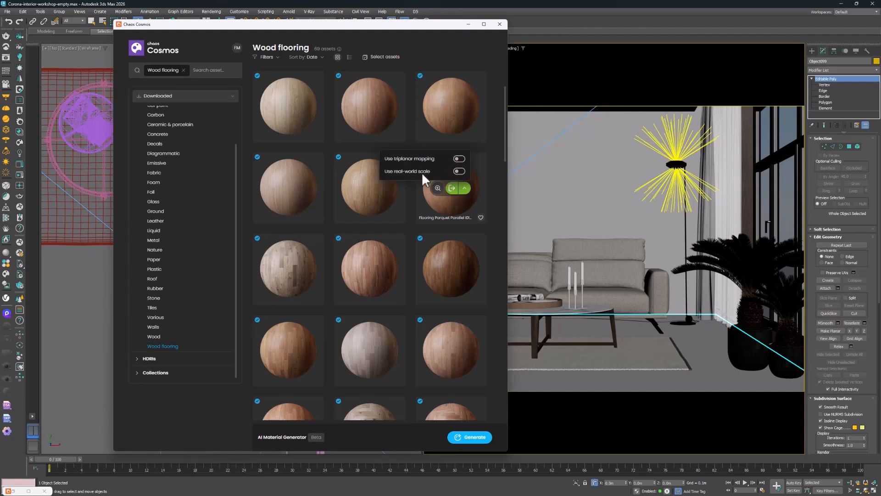
click(453, 190)
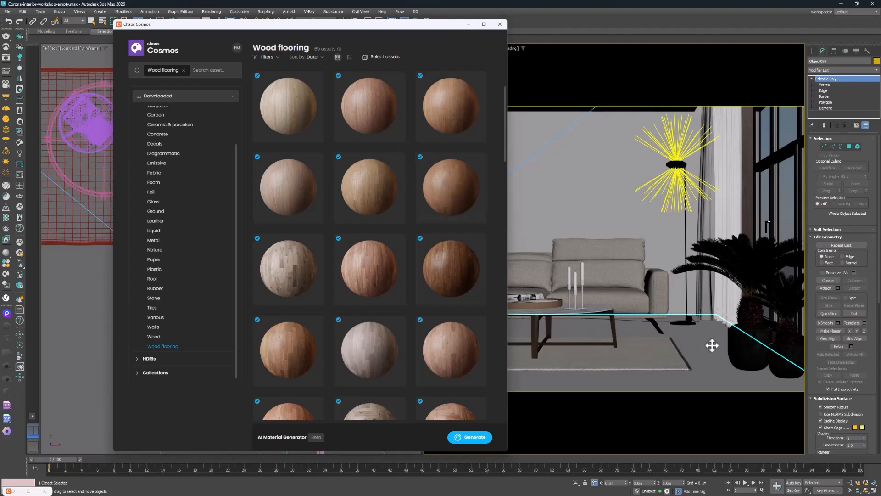
click(454, 190)
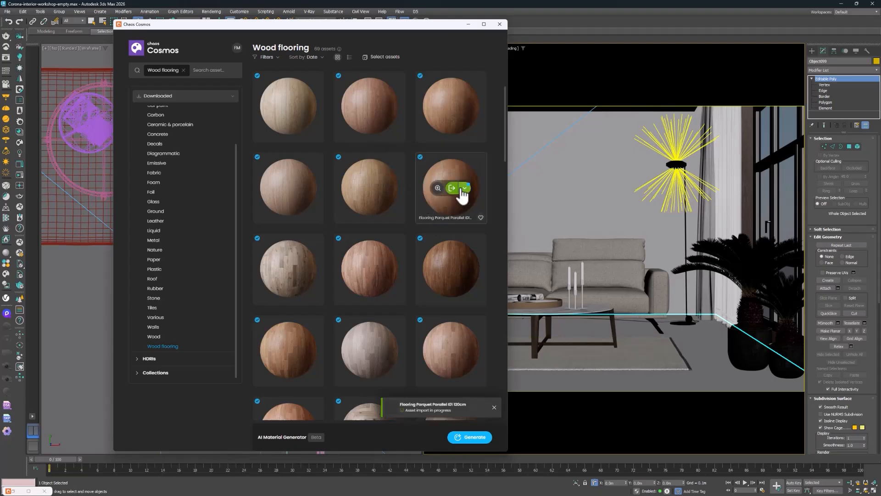
click(468, 24)
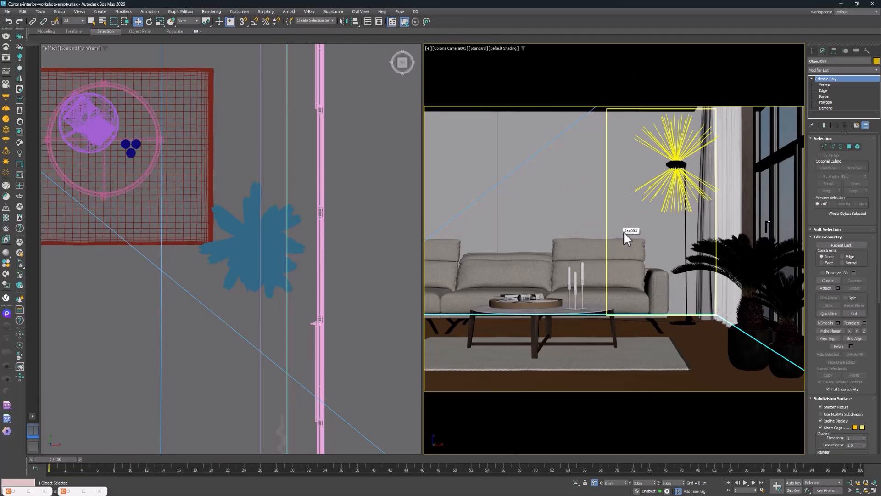
Check the scene's system unit scale and display units, and leave the unit settings without changing them
click(239, 11)
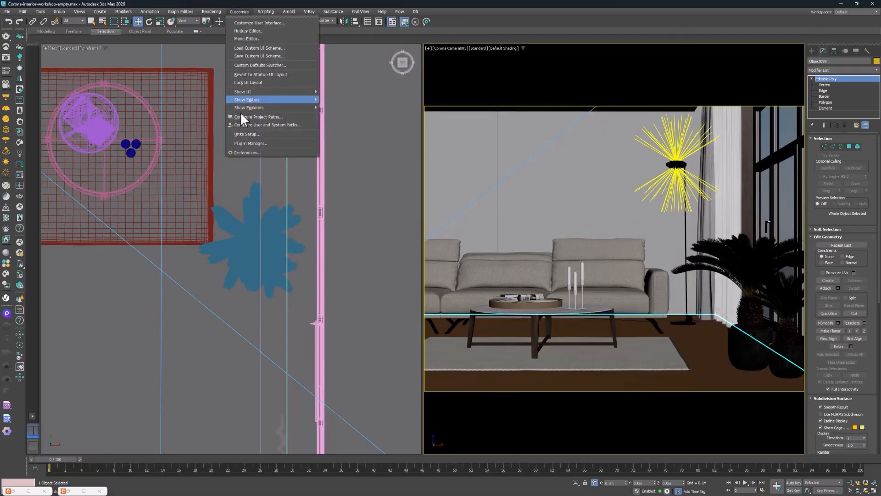
click(241, 130)
click(436, 195)
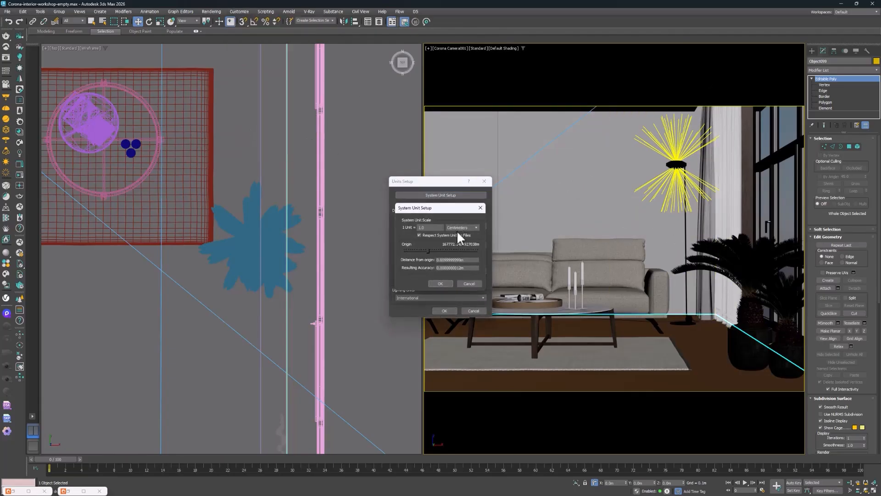
click(468, 271)
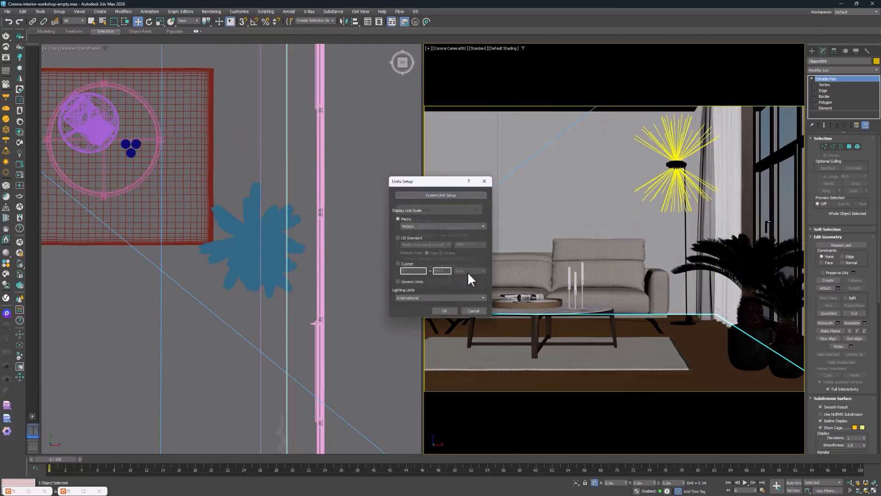
click(472, 311)
Add a UVW Map modifier to the floor with Real-World Map Size enabled and Box mapping
click(859, 70)
text(u)
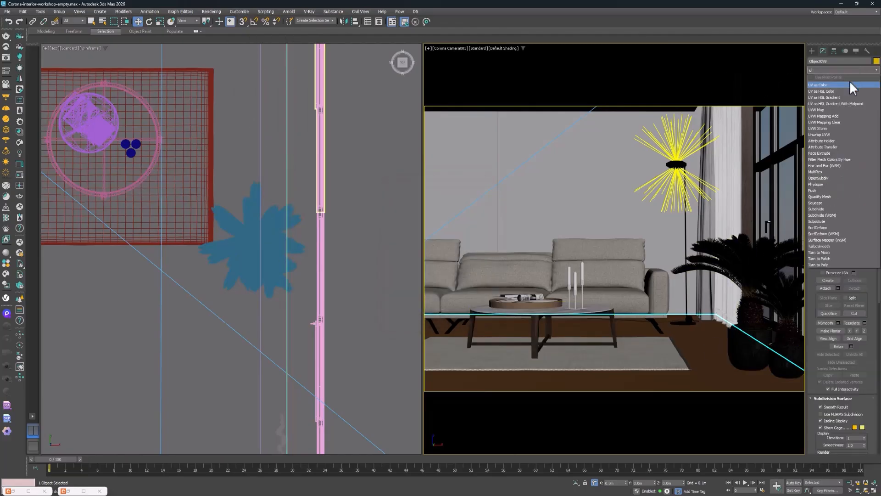
click(815, 110)
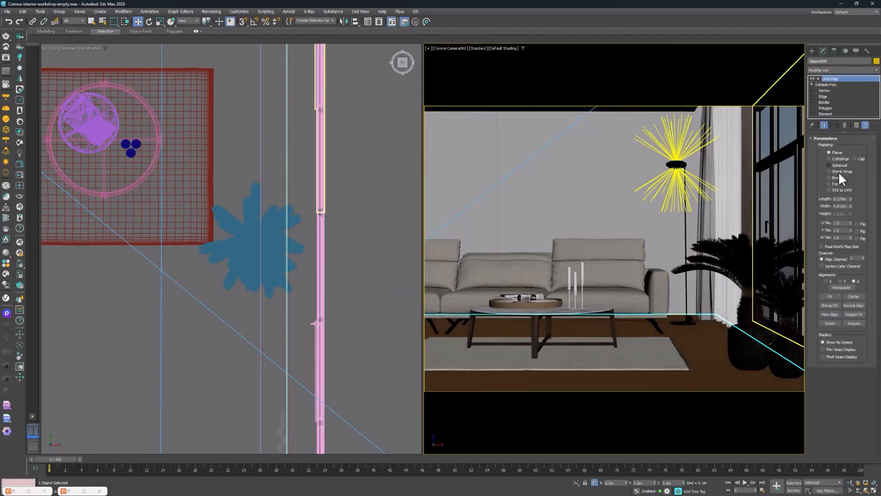
click(828, 247)
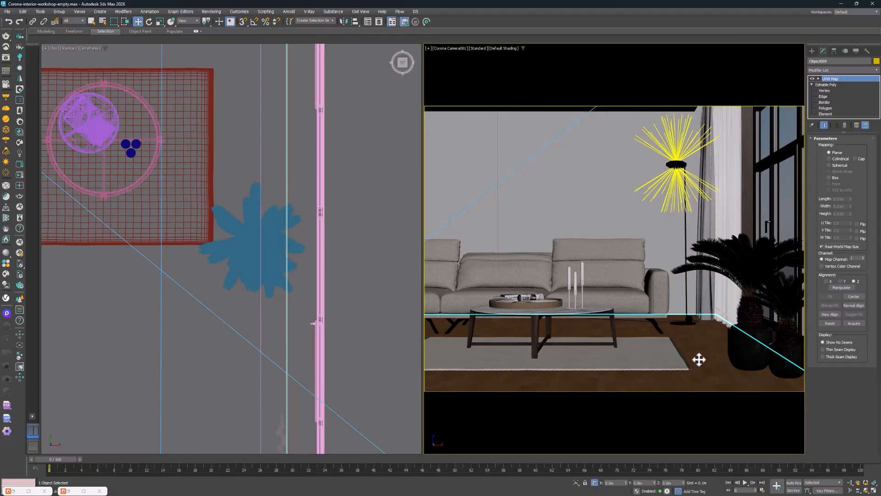
click(834, 177)
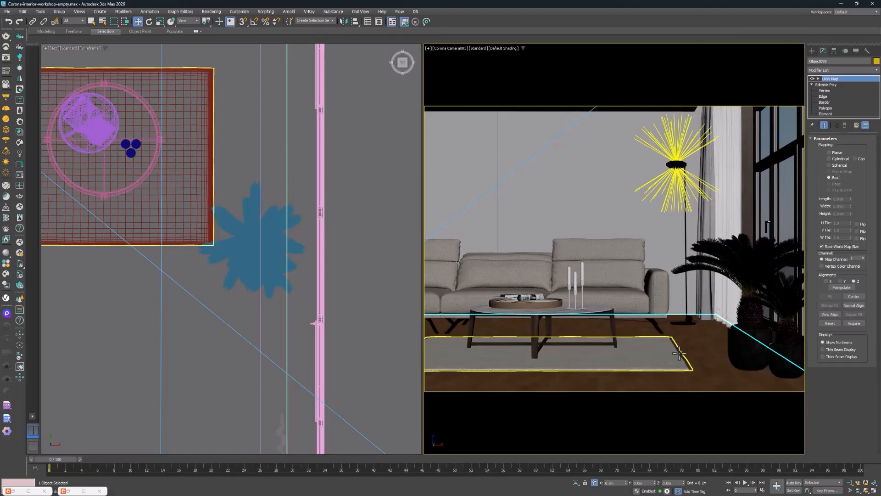
Enter the floor's UVW Map gizmo level and shift the gizmo horizontally beside the sofa in a shaded perspective view
click(819, 79)
click(830, 84)
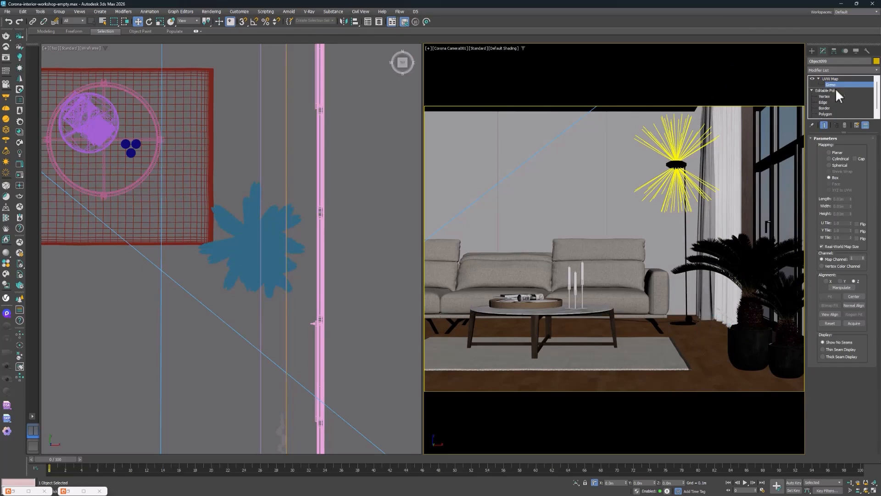
scroll(362, 178, down, 6)
scroll(300, 204, up, 3)
key(F3)
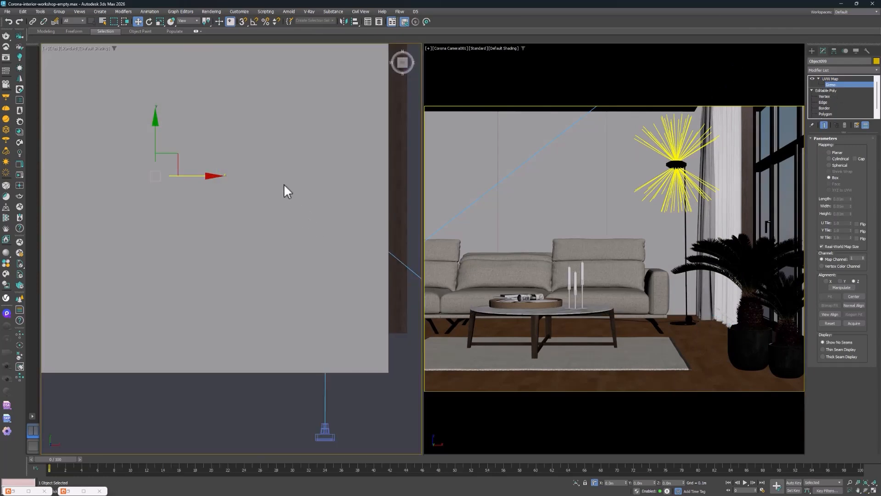
alt+middle_drag(283, 183, 243, 170)
scroll(198, 224, up, 5)
alt+middle_drag(198, 224, 211, 191)
key(alt+z)
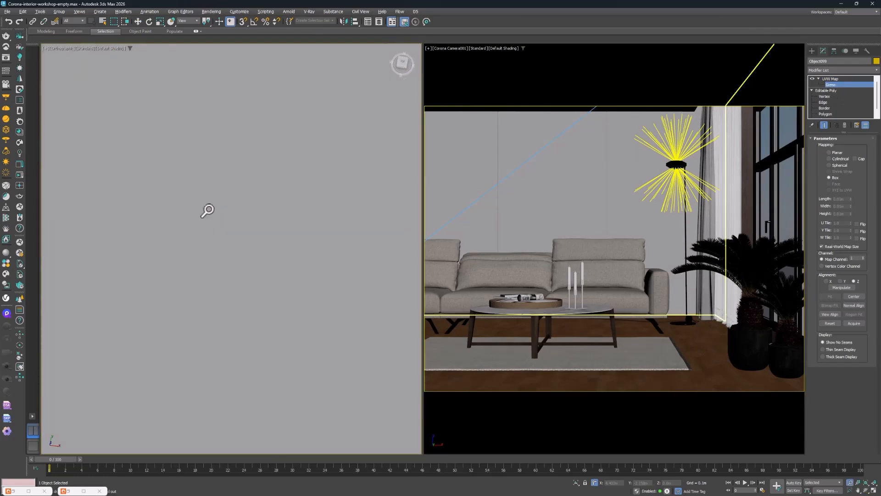
key(p)
drag(211, 227, 205, 119)
key(z)
middle_drag(208, 119, 209, 150)
scroll(252, 313, up, 5)
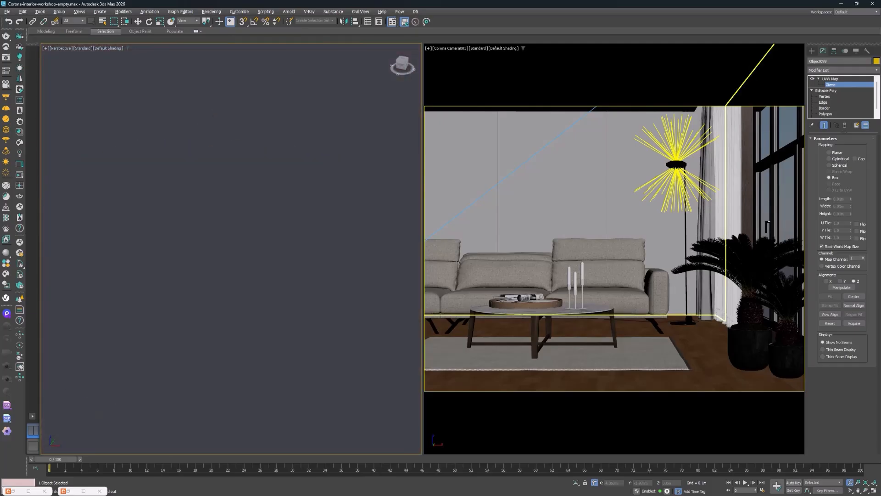
scroll(249, 294, up, 8)
alt+middle_drag(249, 288, 245, 268)
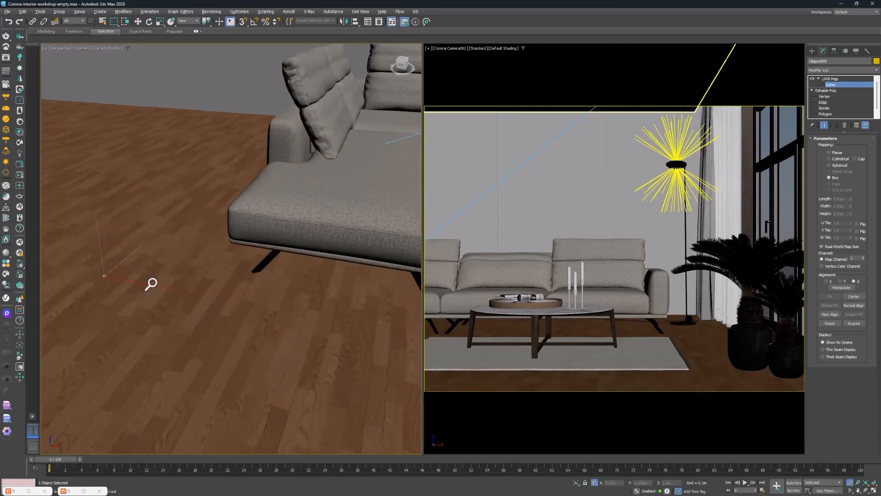
key(w)
drag(171, 270, 193, 278)
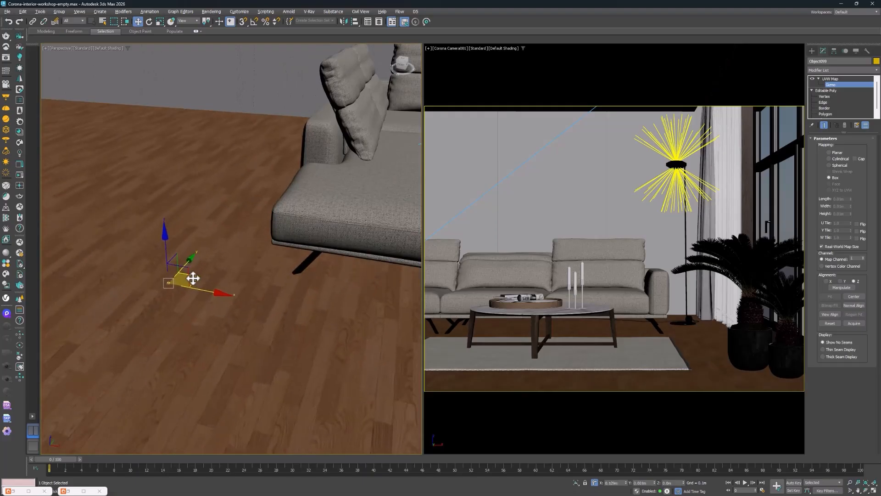
Try rotating the floor's UVW Map gizmo about the vertical axis, and undo the rotation
key(e)
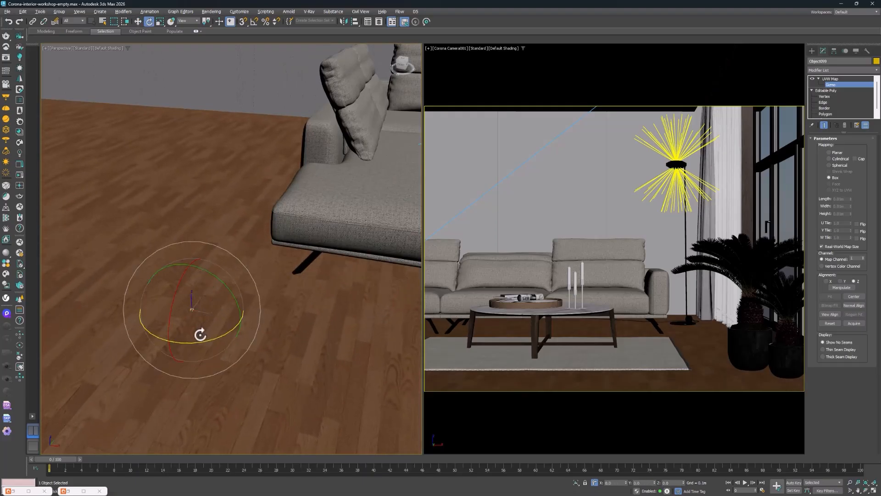
drag(202, 342, 233, 341)
key(ctrl+z)
Leave the gizmo level and apply the Cosmos wood flooring Flooring Laminate B Wide 250cm to the floor with real-world scale enabled
click(69, 491)
click(828, 78)
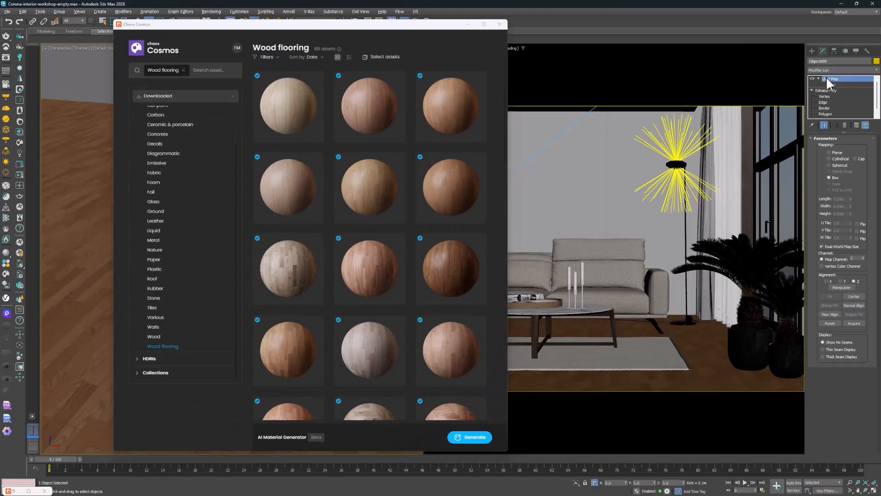
scroll(370, 285, down, 3)
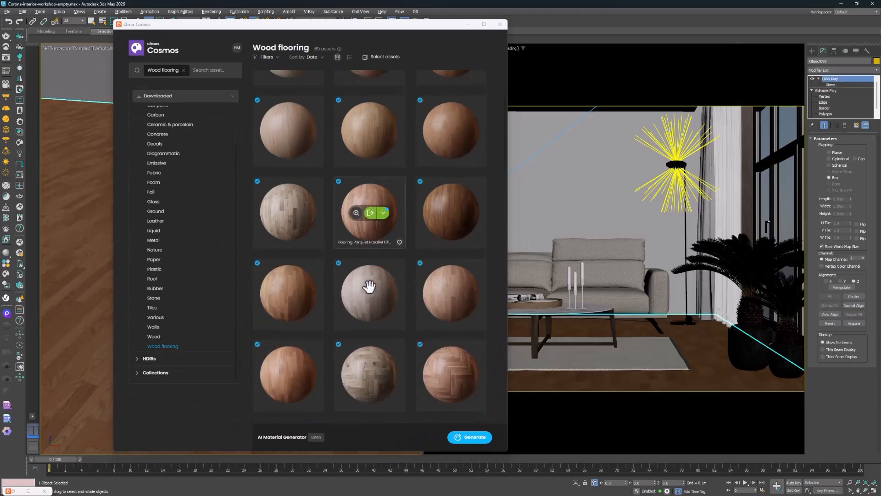
mouse_move(306, 272)
scroll(305, 271, down, 4)
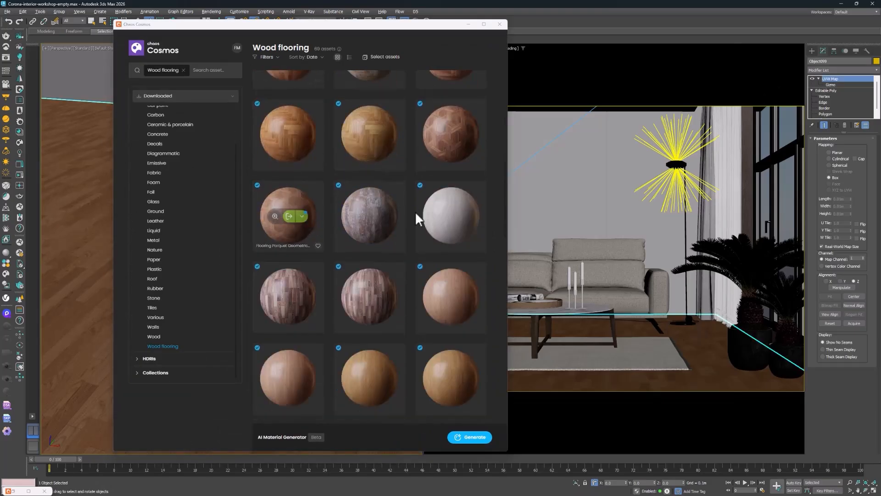
mouse_move(440, 348)
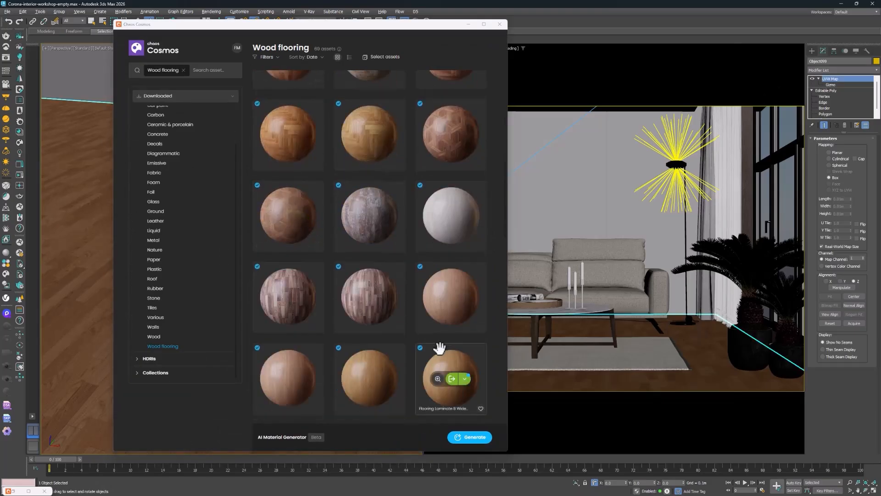
click(465, 379)
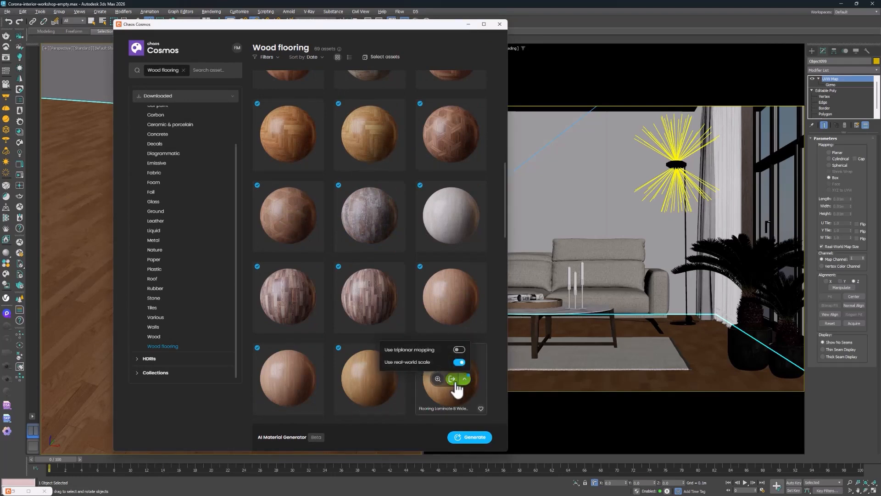
click(454, 381)
click(454, 380)
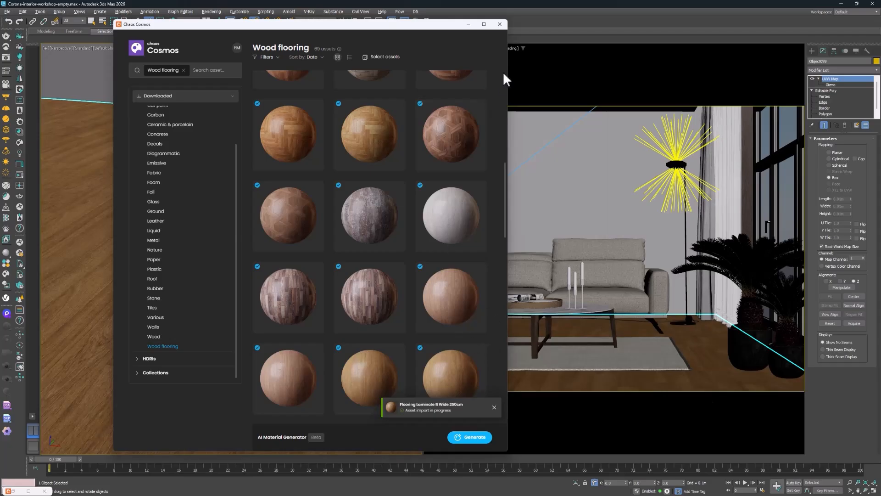
scroll(456, 209, down, 3)
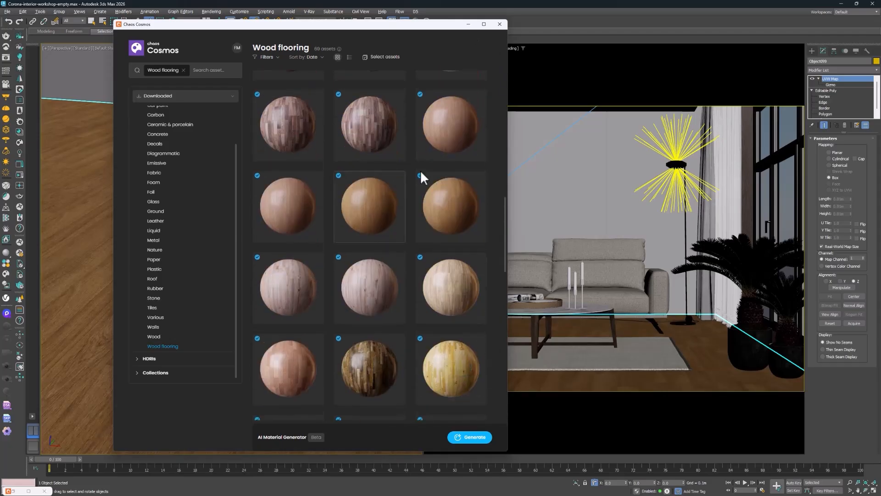
scroll(505, 238, down, 4)
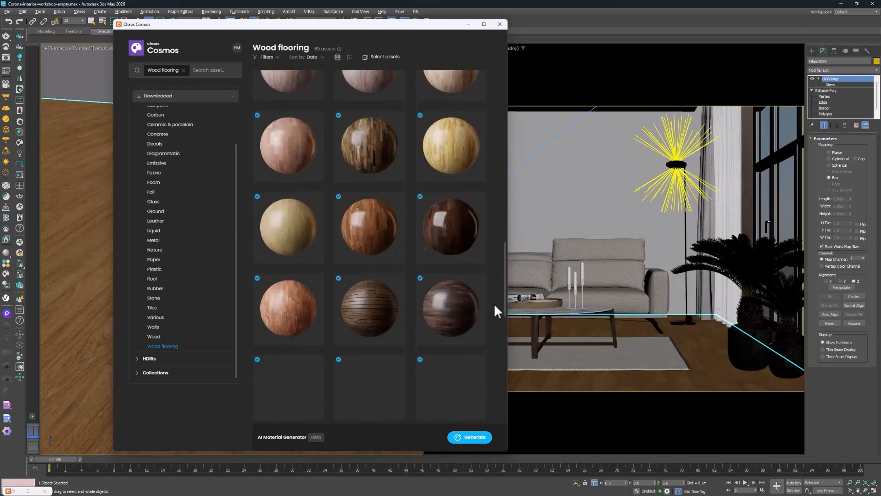
drag(494, 304, 491, 160)
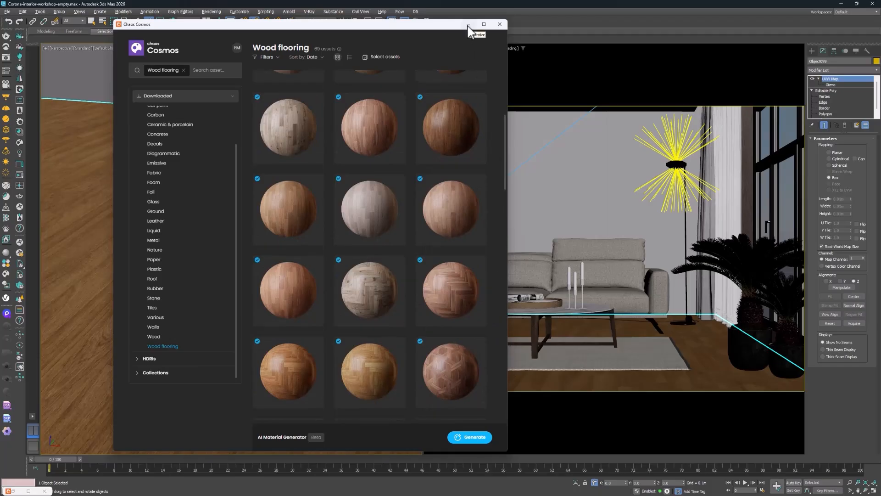
Select the two back wall pieces behind the sofa and apply the Cosmos Walls material Stucco J01 Color 50cm to them
click(631, 161)
ctrl+click(592, 162)
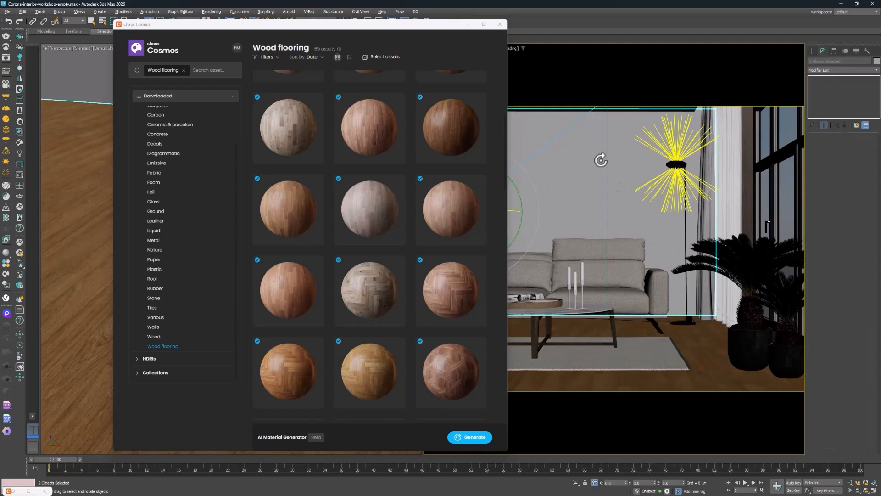
click(153, 327)
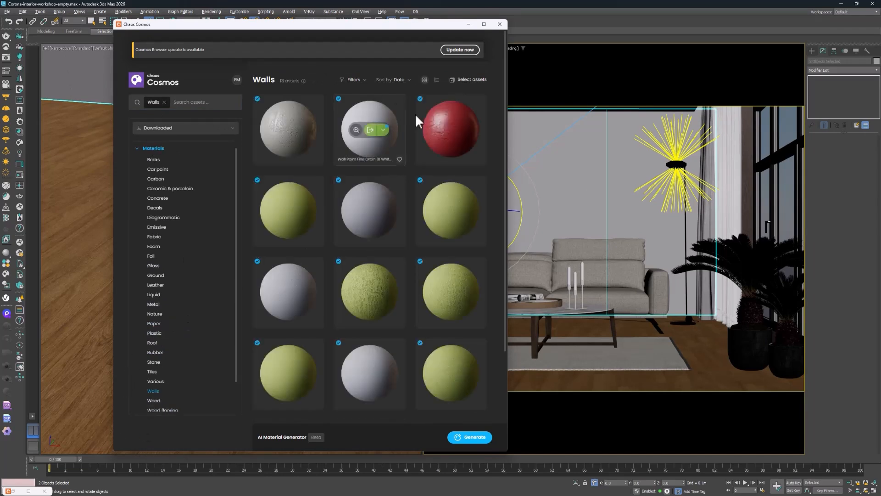
scroll(385, 303, down, 3)
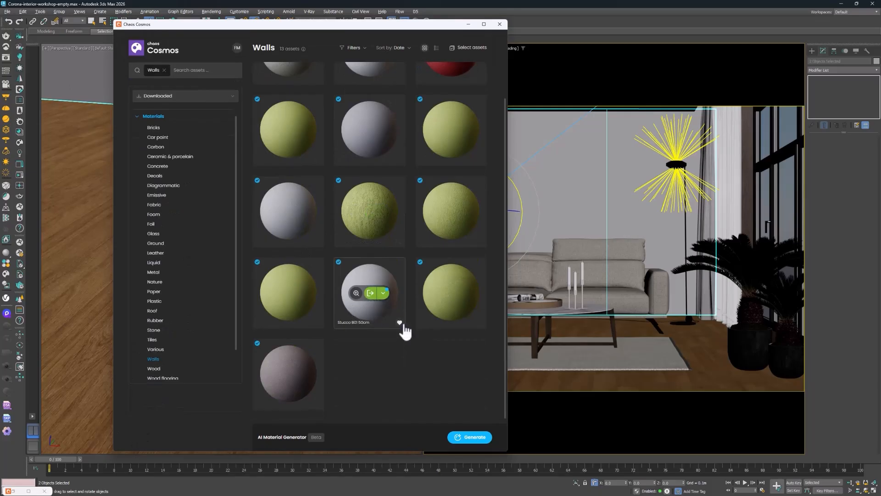
click(370, 297)
scroll(391, 184, up, 2)
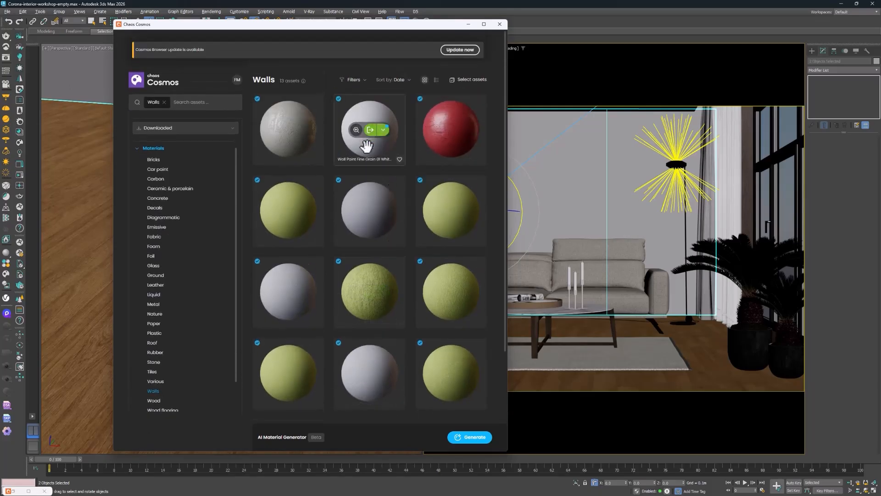
click(289, 131)
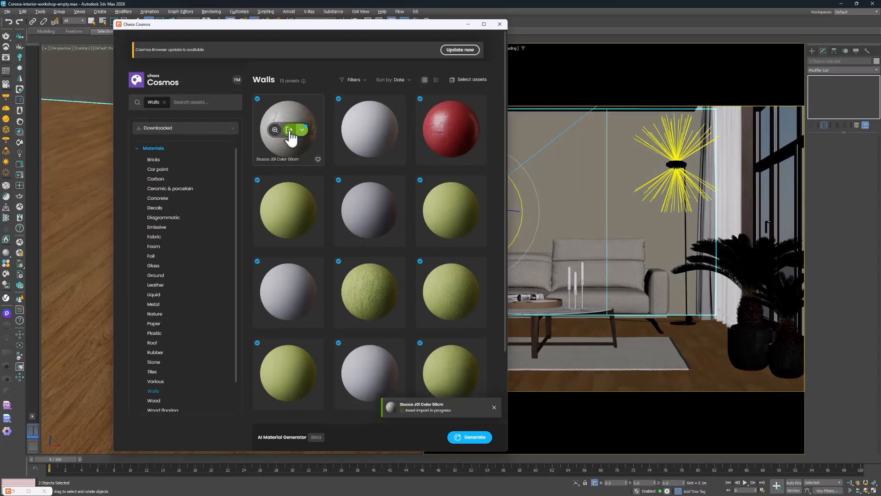
Add a UVW Map modifier to the two back wall pieces with Box mapping and Real-World Map Size enabled
click(818, 69)
text(u)
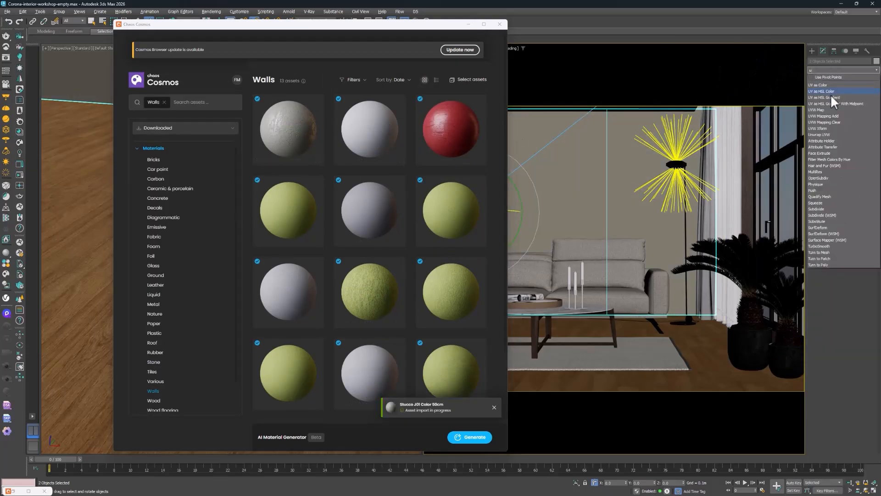
click(820, 110)
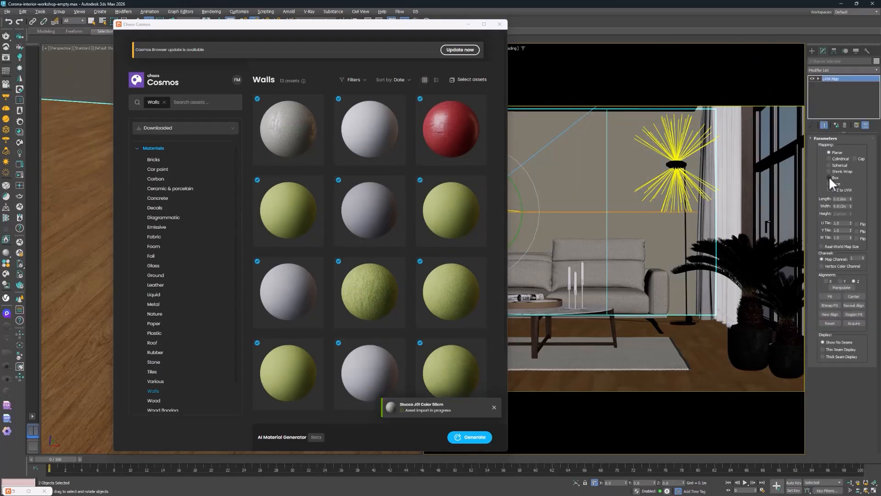
click(829, 178)
click(823, 247)
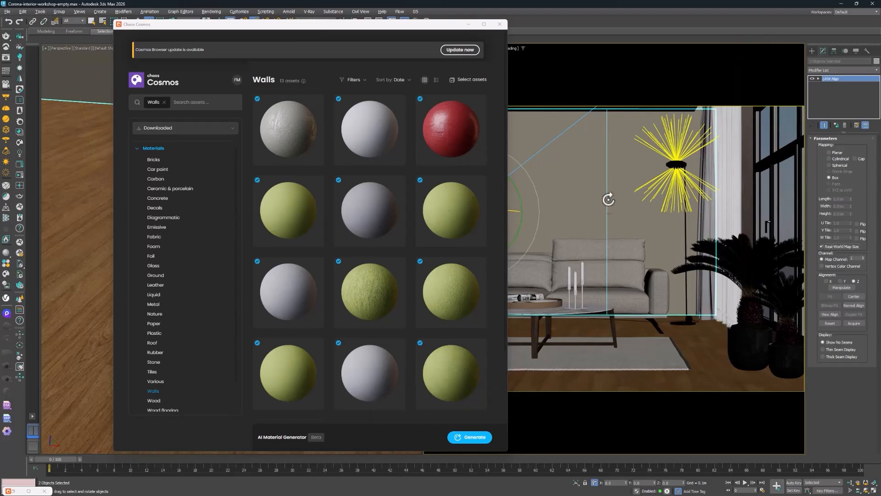
Select the ceiling slab, apply the Cosmos material Wall Paint Fine Grain 01 White 100cm to it, and minimize the Cosmos browser
click(616, 109)
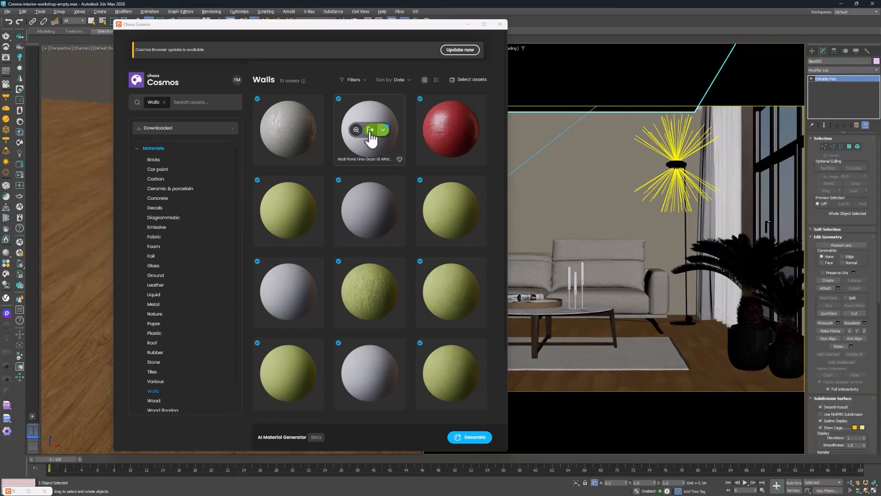
click(370, 131)
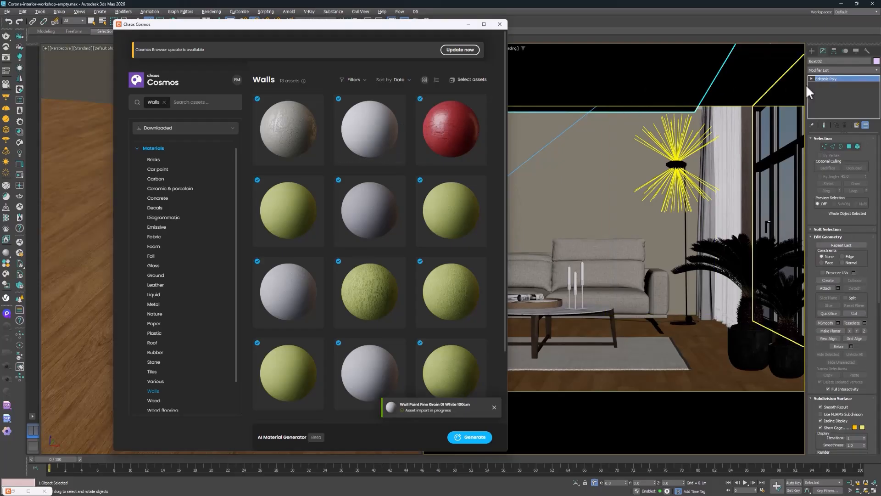
click(843, 69)
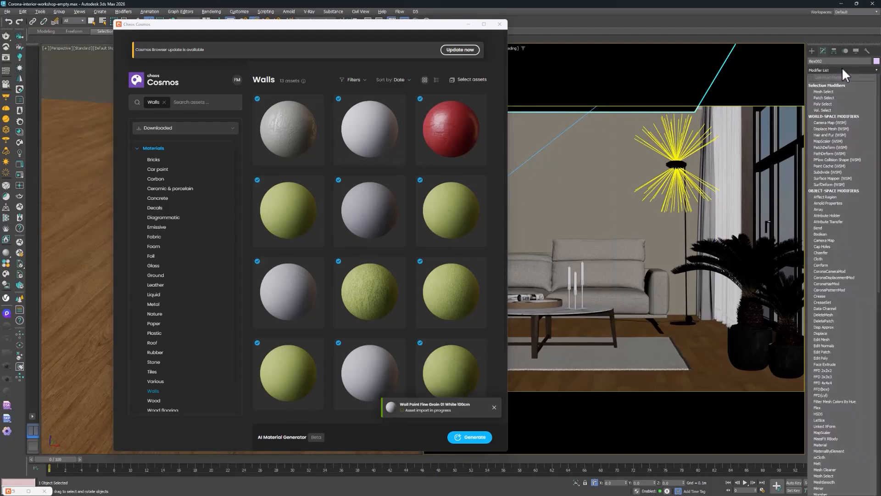
click(469, 24)
Add the room's outer wall to the ceiling selection, apply Wall Paint Fine Grain 01 White 100cm to both, and close the Cosmos browser
key(z)
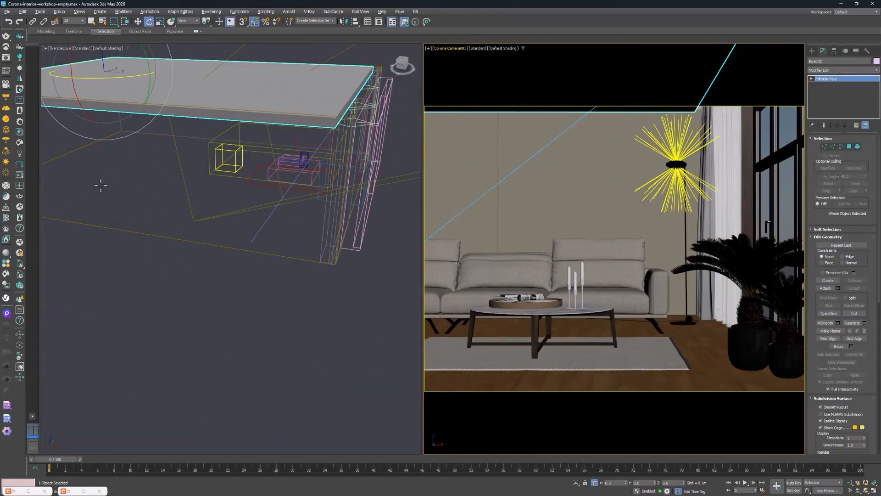
scroll(156, 183, up, 5)
ctrl+click(168, 164)
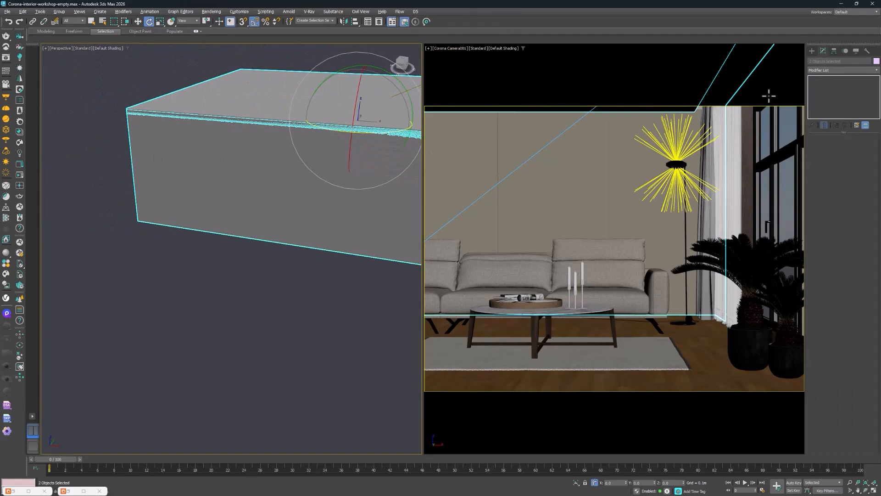
key(m)
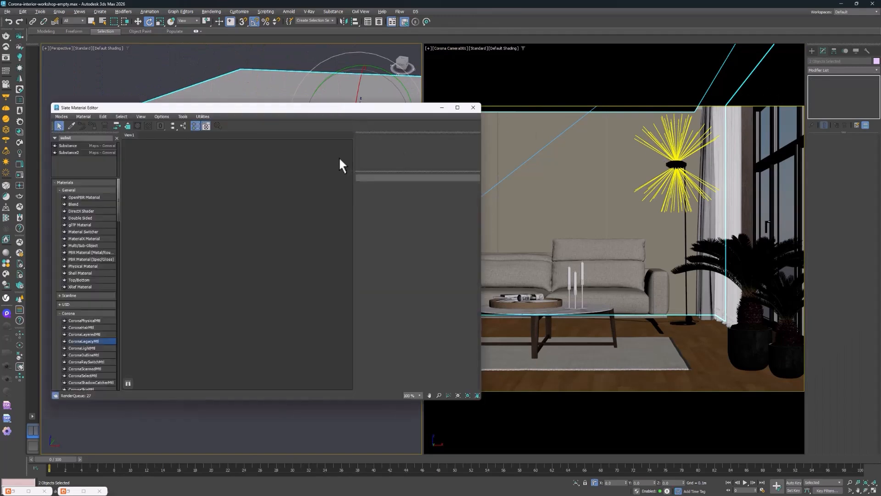
click(473, 109)
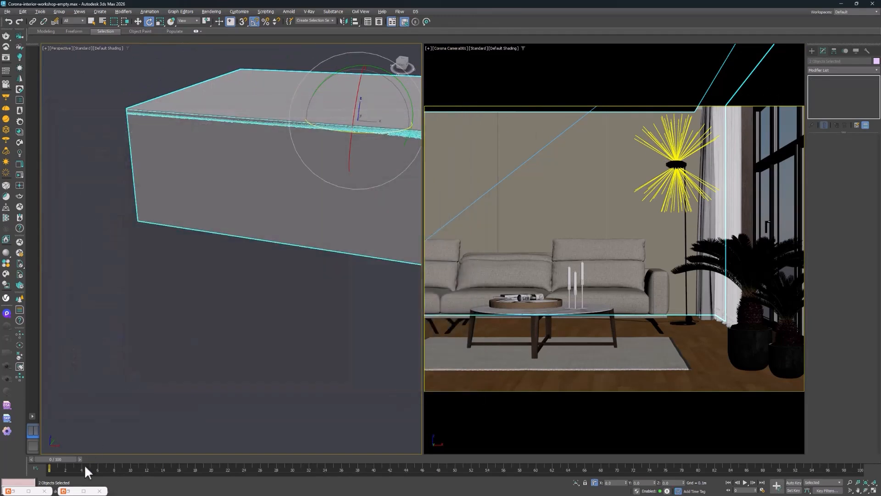
click(72, 491)
click(371, 130)
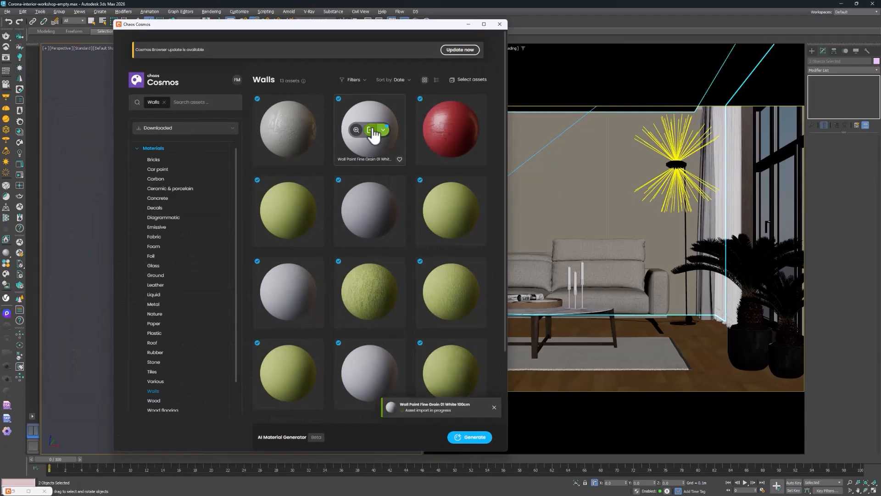
click(499, 24)
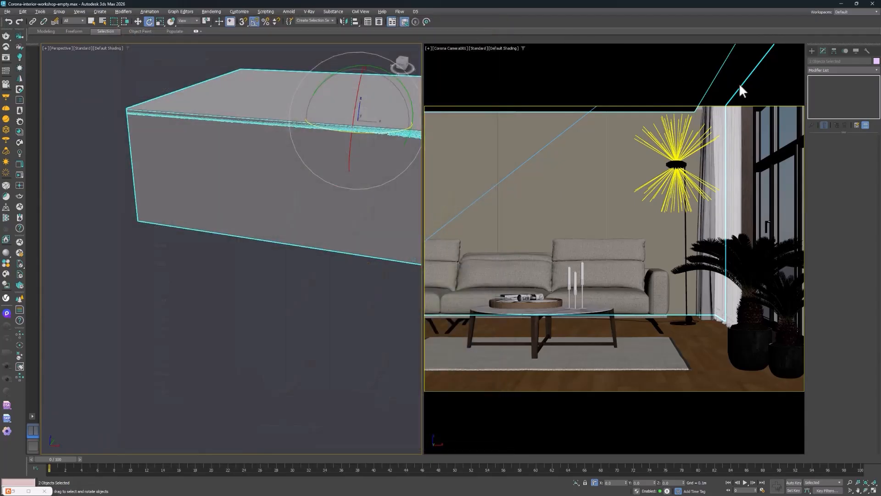
Add a UVW Map modifier to the selected ceiling and outer wall with Box mapping and Real-World Map Size enabled
click(821, 71)
click(820, 111)
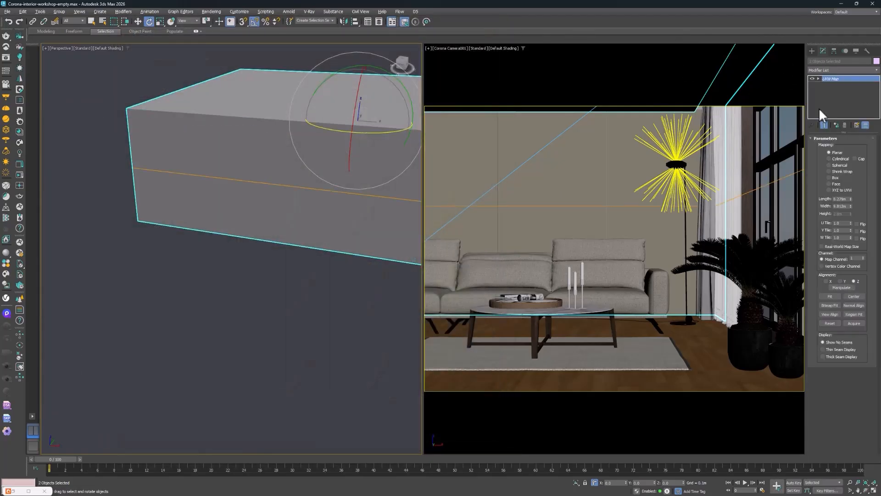
click(835, 177)
click(822, 247)
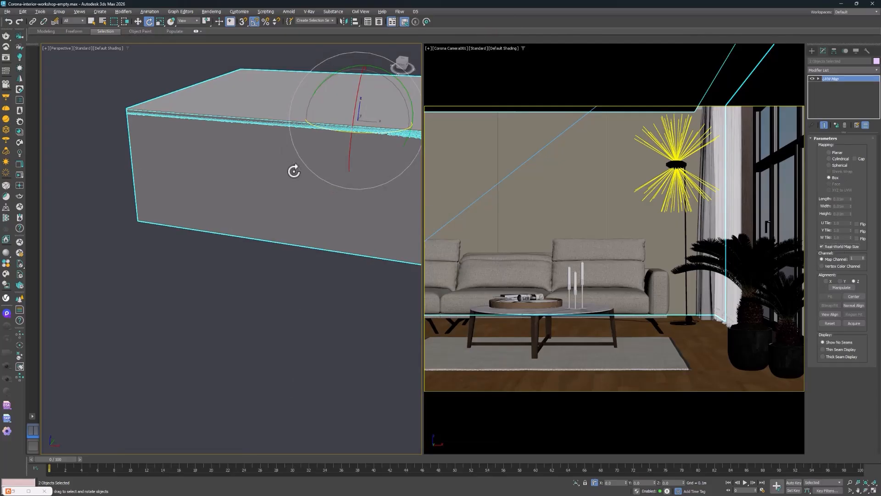
key(m)
click(73, 126)
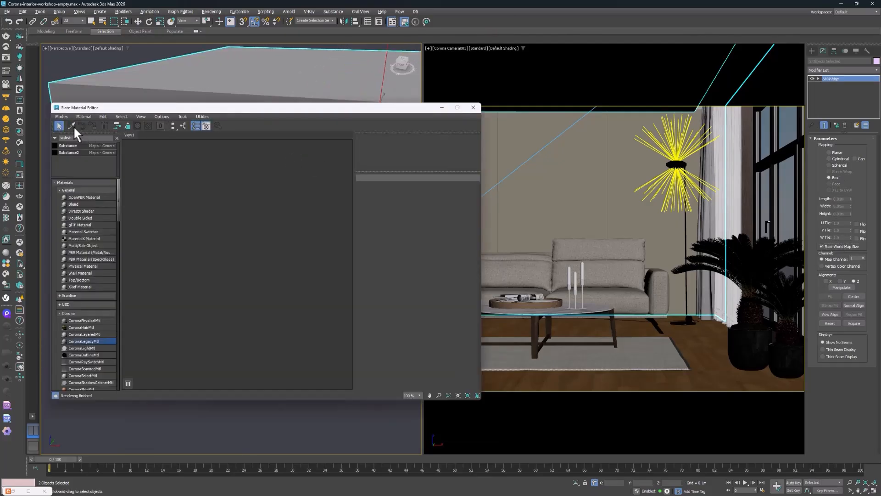
click(473, 107)
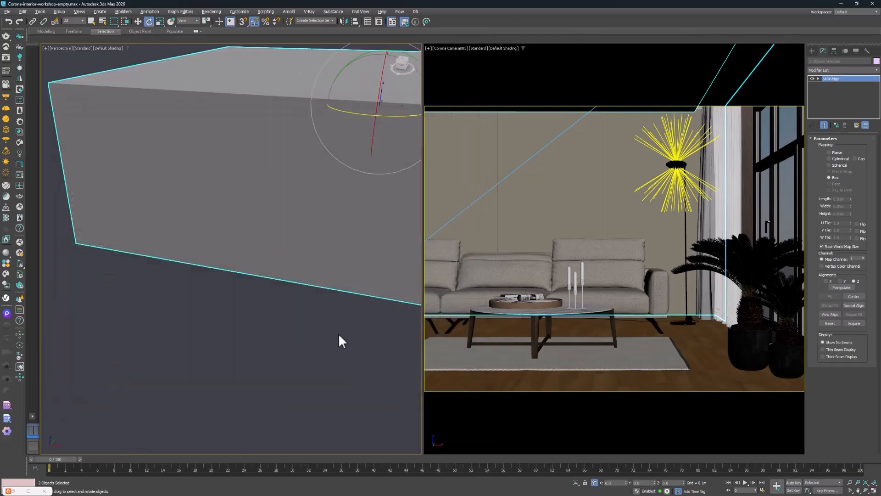
Pick the back wall's stucco material into the Slate Material Editor and examine its full map node network
key(m)
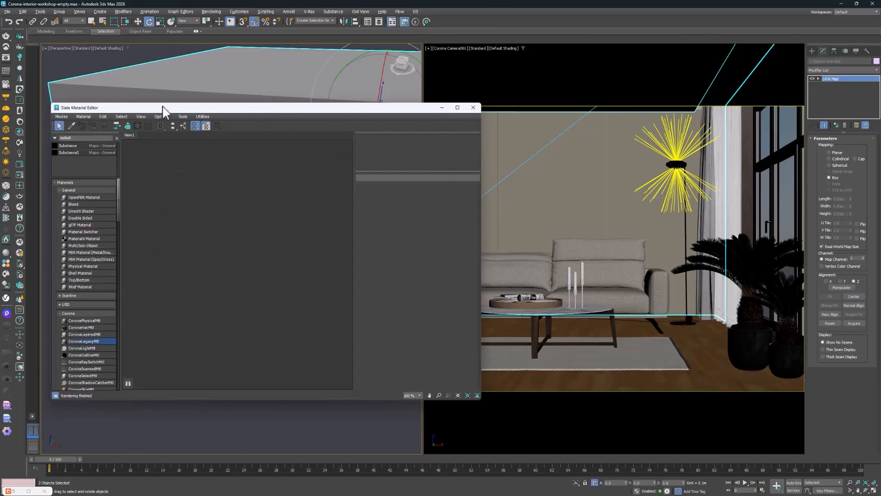
click(70, 126)
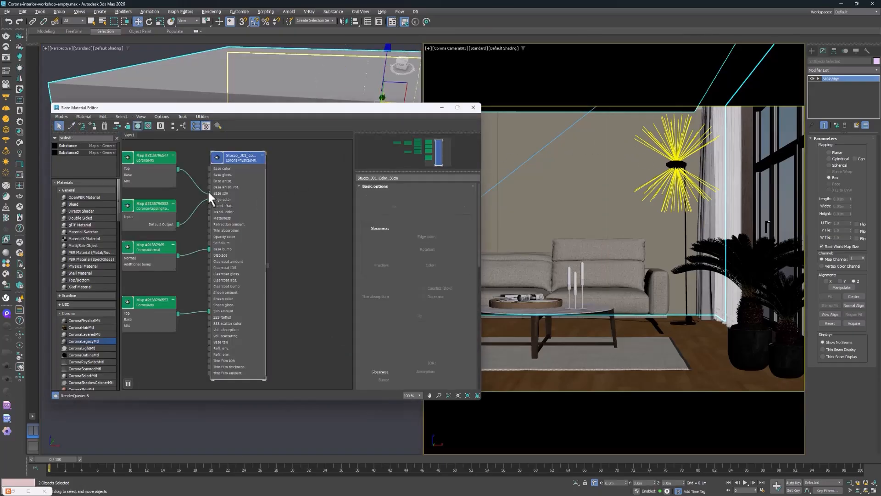
middle_drag(194, 153, 277, 198)
middle_drag(213, 164, 317, 174)
middle_drag(248, 172, 141, 164)
scroll(206, 170, down, 3)
middle_drag(158, 253, 269, 313)
scroll(269, 312, up, 1)
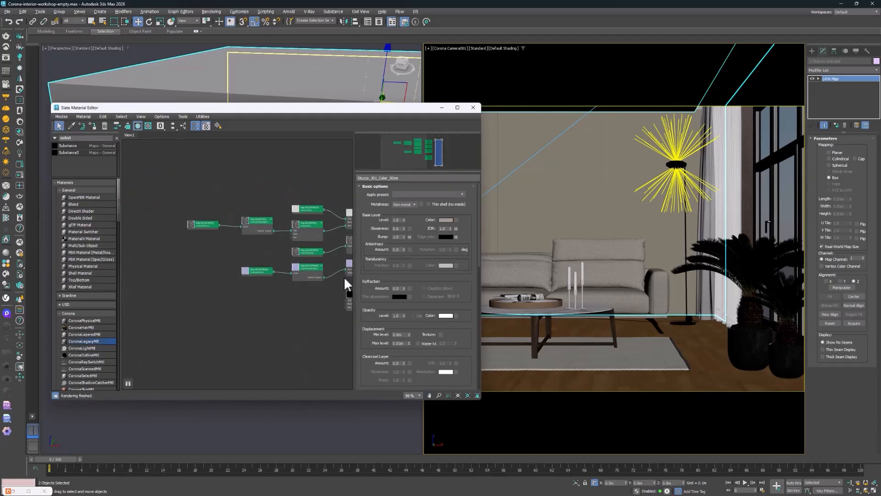
middle_drag(345, 277, 271, 270)
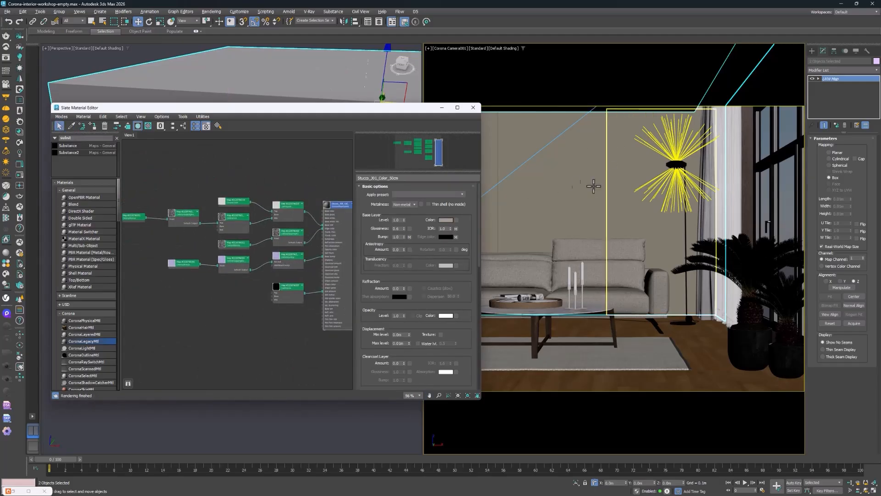
middle_drag(282, 167, 247, 167)
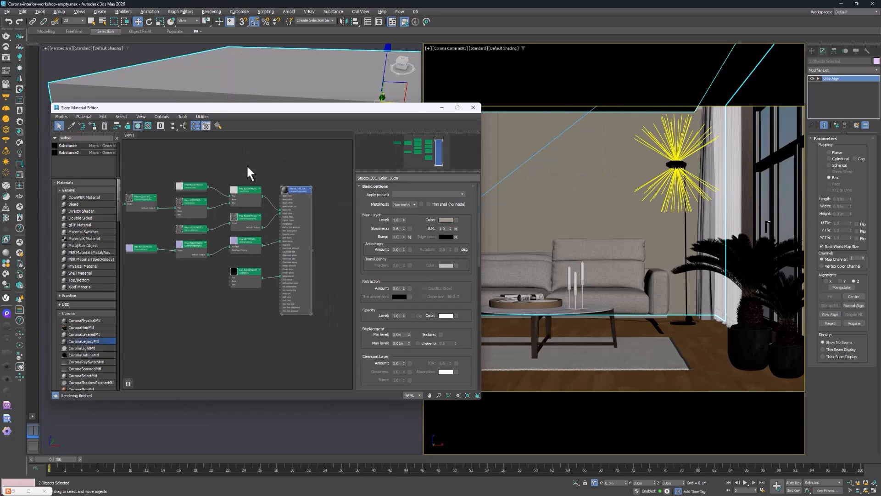
Examine how the map nodes feed the stucco material's physical node, and close the Slate Material Editor
scroll(272, 194, up, 5)
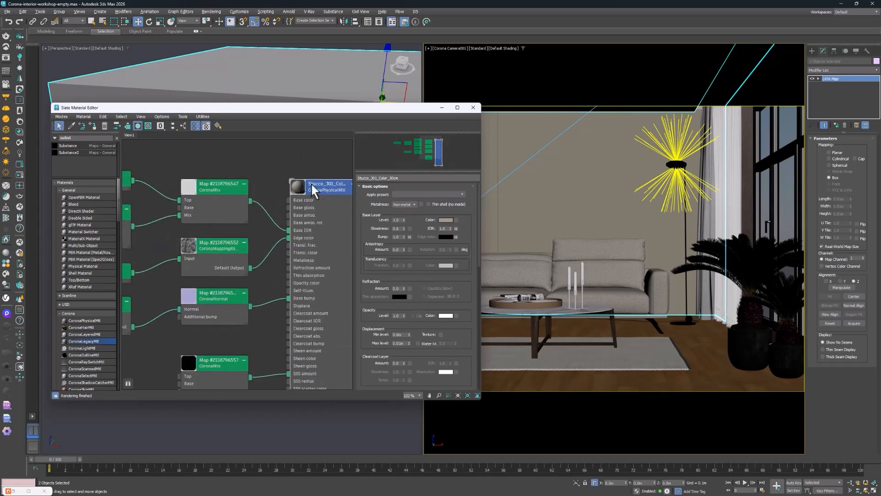
scroll(257, 165, down, 5)
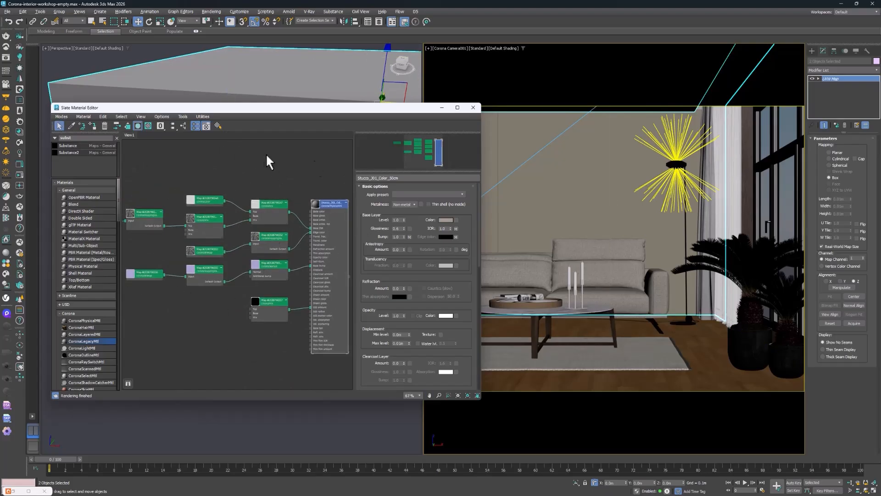
middle_drag(268, 162, 238, 147)
scroll(271, 153, up, 2)
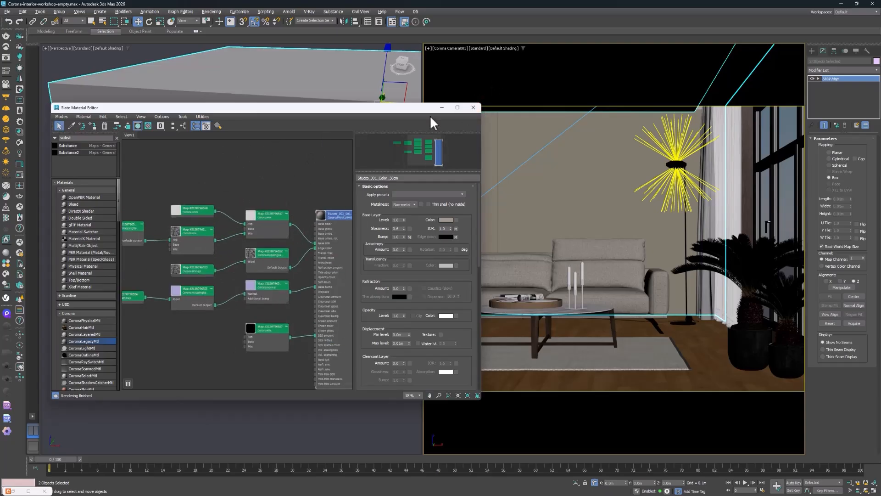
click(473, 107)
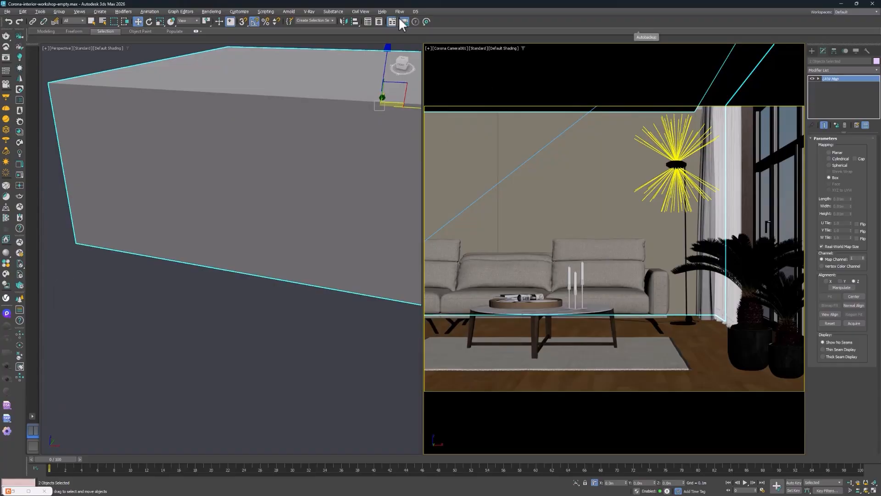
Start an interactive render of the camera view, inspect it full screen, and set Simple Exposure to about -0.96
click(19, 174)
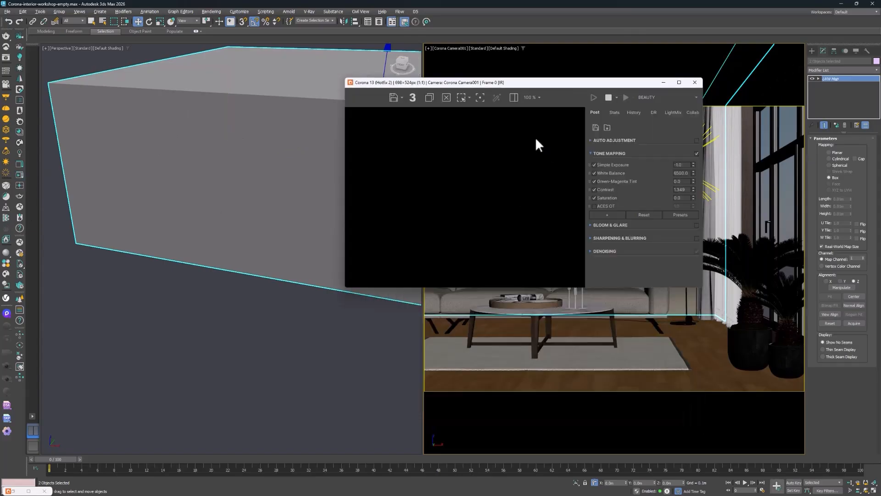
double_click(559, 87)
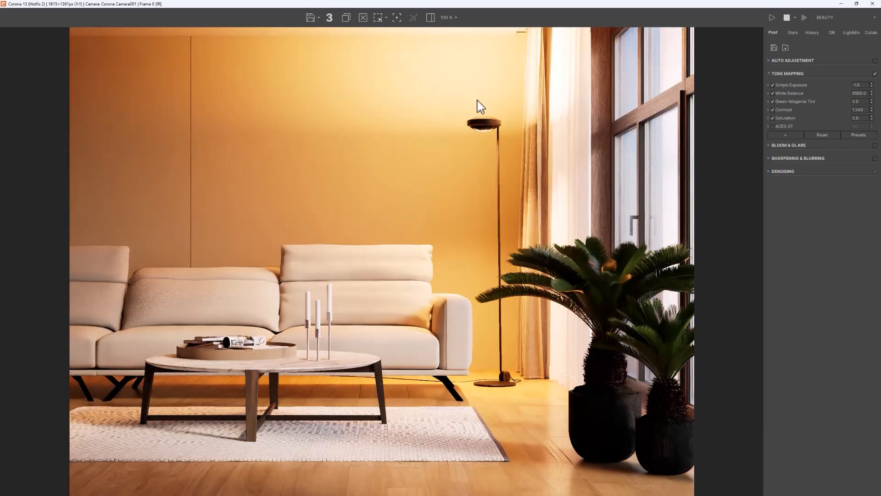
mouse_move(872, 86)
mouse_down()
mouse_move(860, 192)
mouse_move(859, 112)
mouse_move(871, 69)
mouse_up()
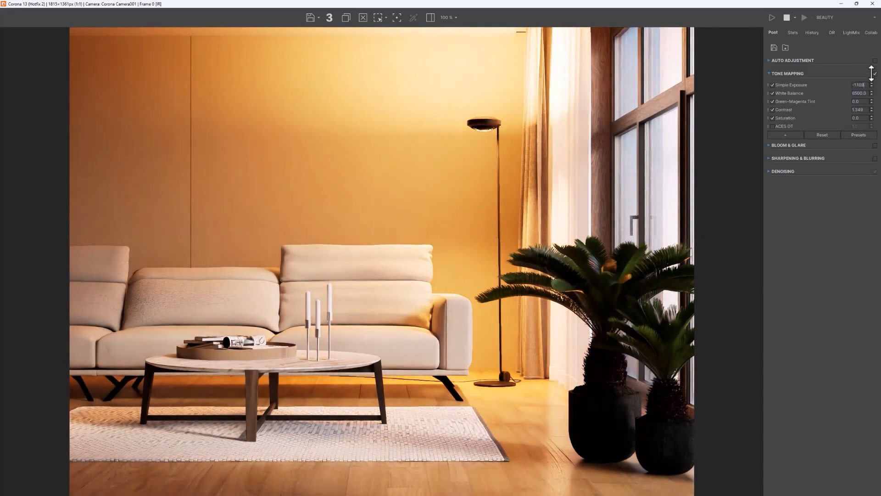
click(857, 2)
drag(553, 84, 553, 207)
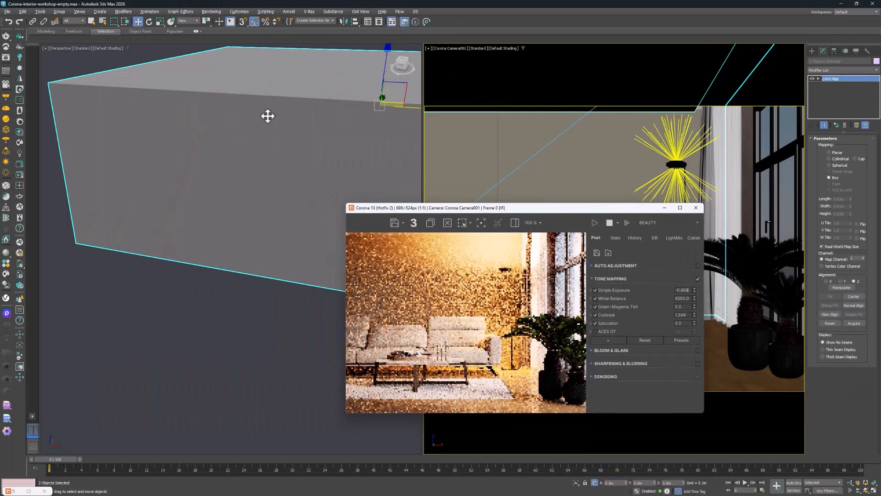
Display the perspective view in wireframe and select the floor lamp's upward-facing Corona light
middle_click(299, 121)
key(F3)
scroll(339, 113, up, 1)
middle_drag(342, 110, 211, 114)
scroll(210, 114, down, 5)
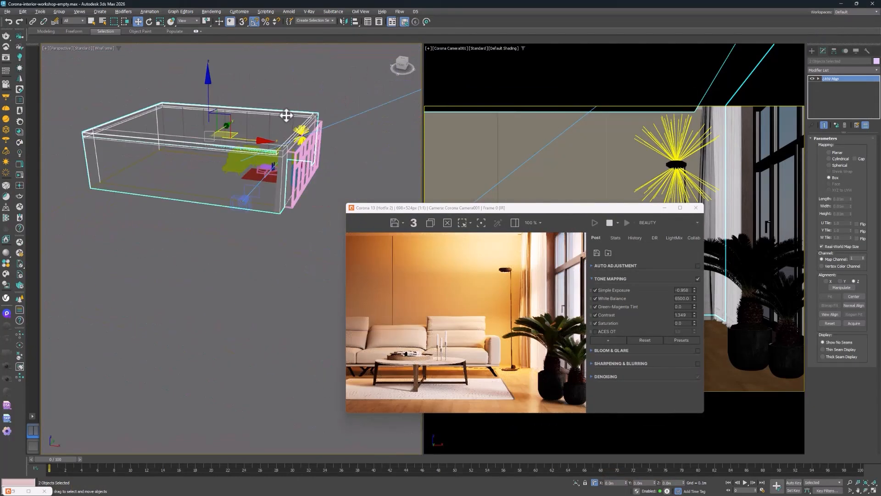
scroll(288, 119, up, 5)
click(323, 144)
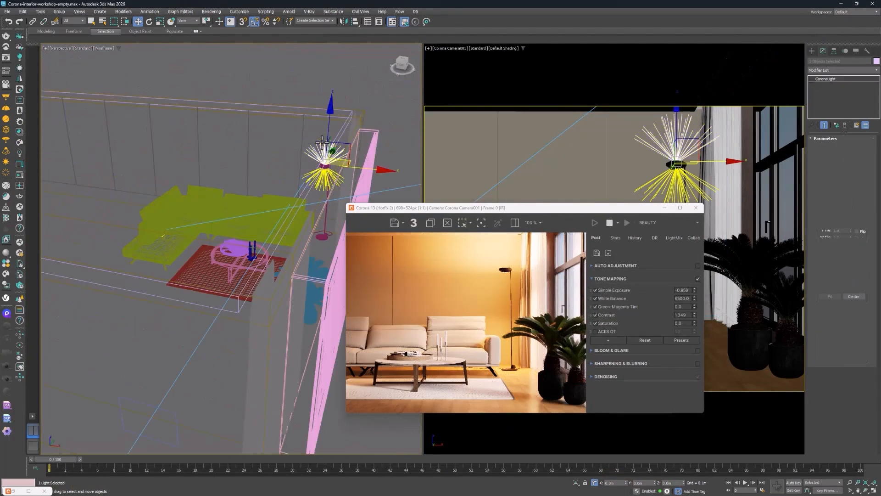
alt+middle_drag(298, 158, 323, 146)
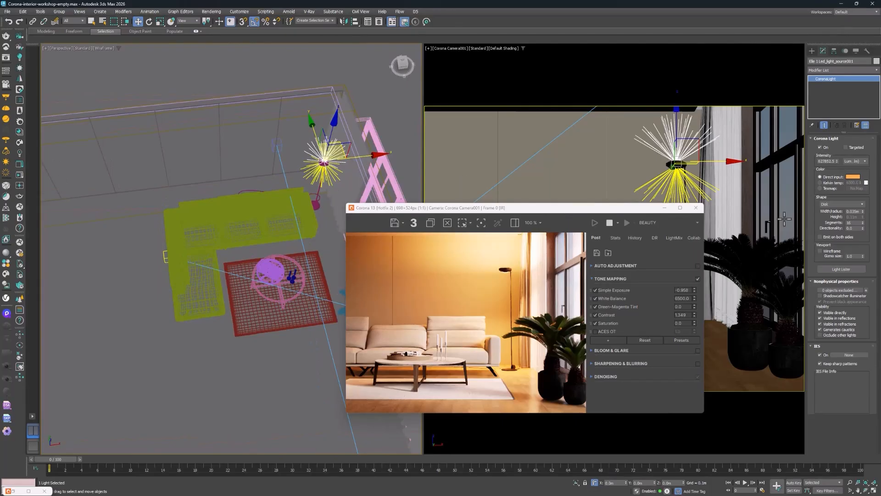
Uncover the perspective and camera work area by moving the render window aside, and switch the lamp light's color mode to Kelvin temperature
drag(565, 208, 278, 104)
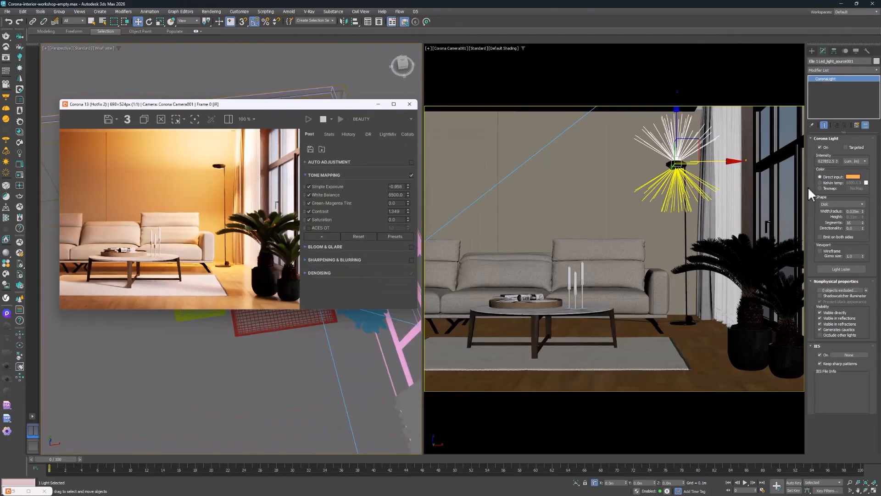
click(837, 182)
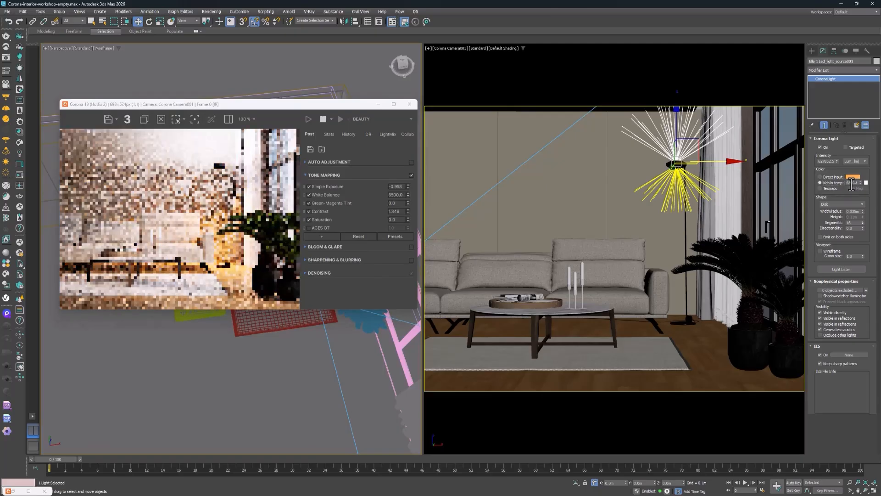
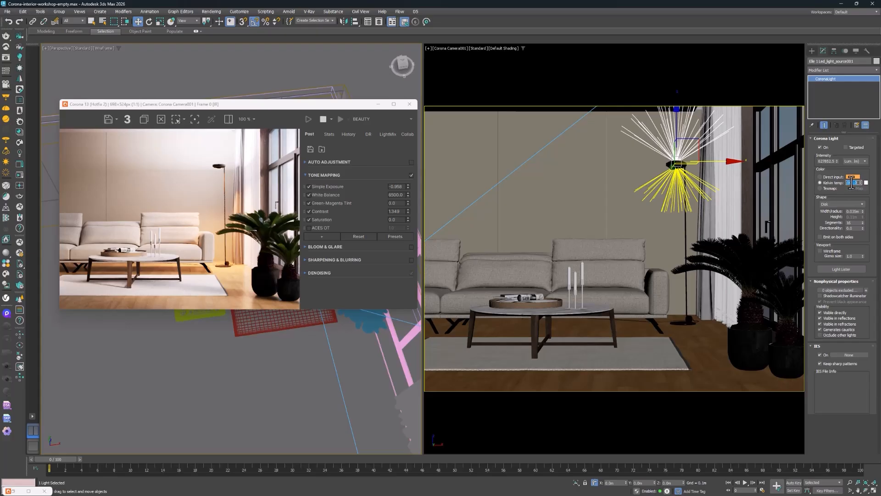
Set the upward-facing lamp light's color temperature to 5000 K and reduce its intensity to about 180,000 lm
text(5000)
key(Return)
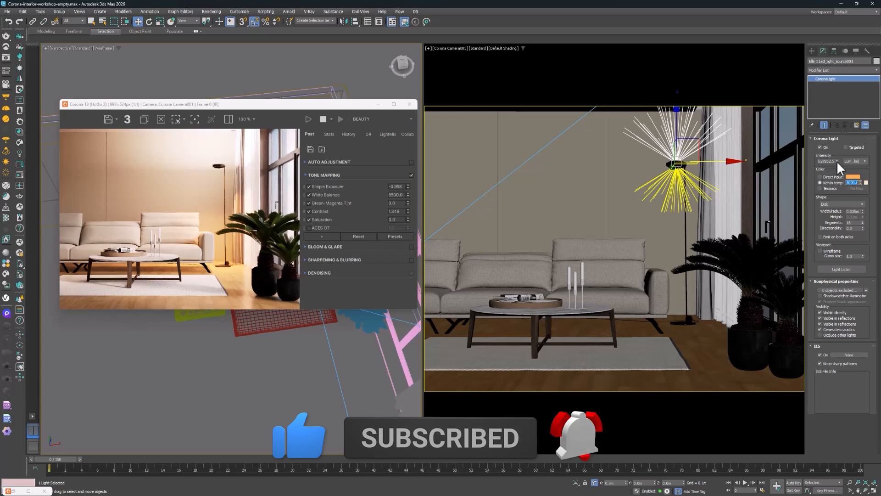
drag(837, 161, 838, 179)
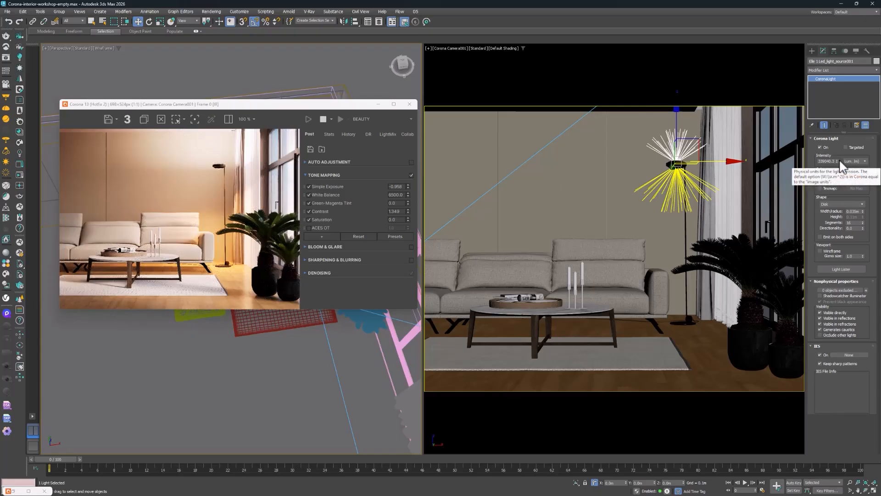
drag(837, 162, 836, 177)
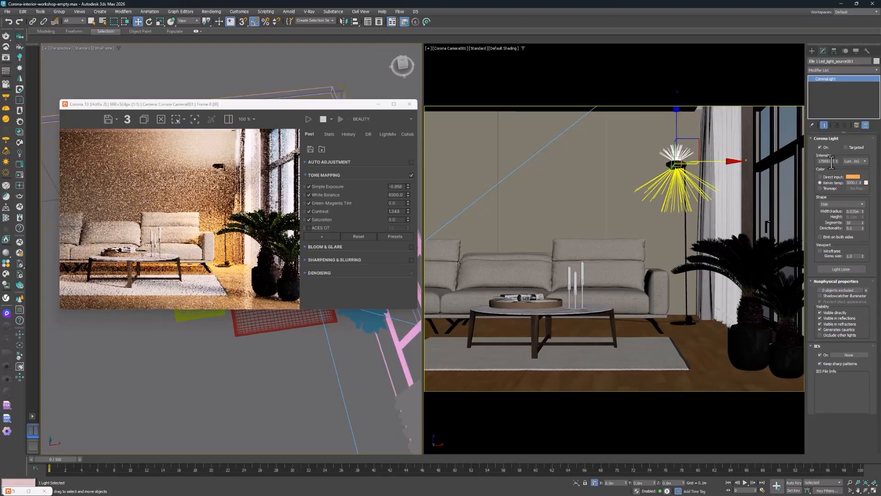
Delete the floor lamp's downward-facing light and clone the upward-facing light just below it
click(677, 178)
click(677, 154)
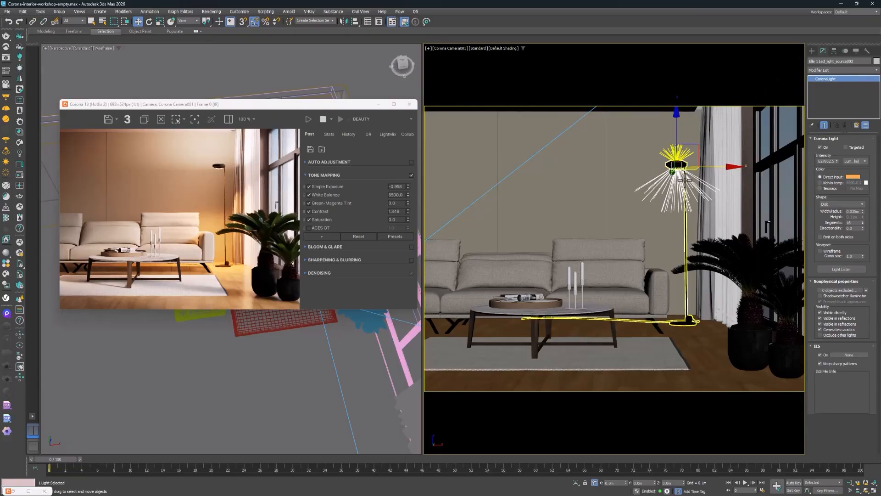
key(Delete)
key(ctrl+z)
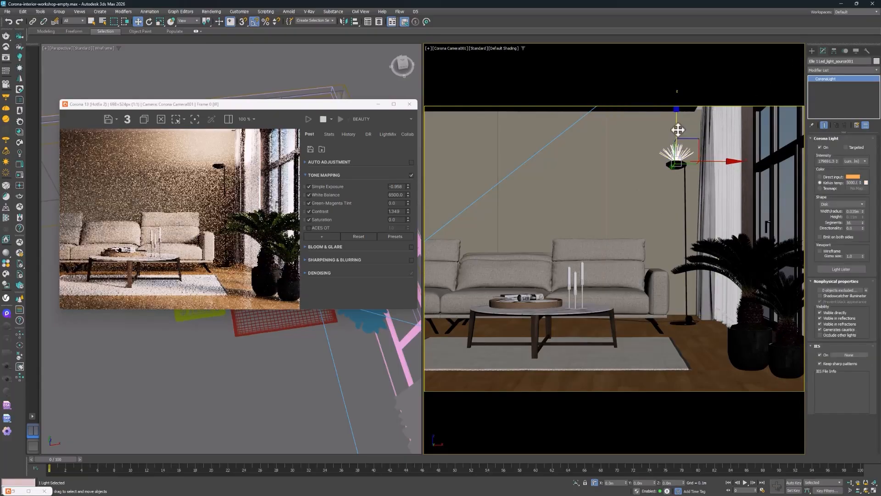
key(ctrl+v)
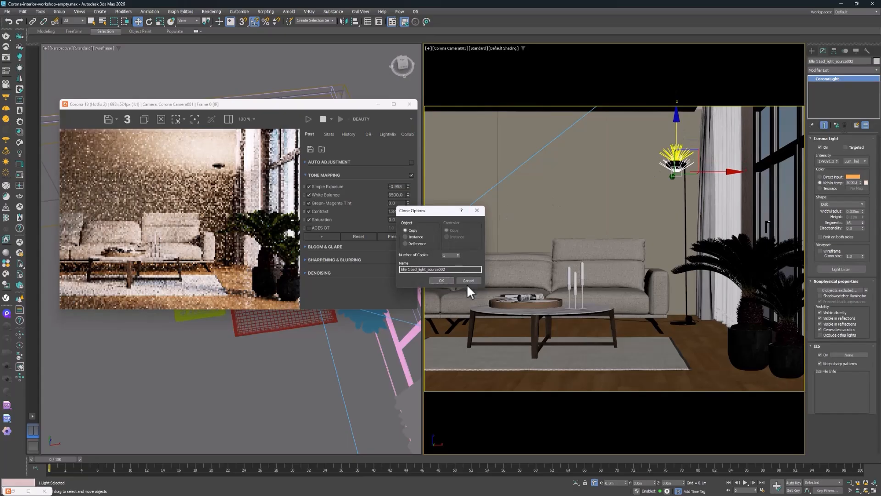
click(441, 280)
Rotate the cloned light to shine downward and align it with the underside of the lamp head
key(e)
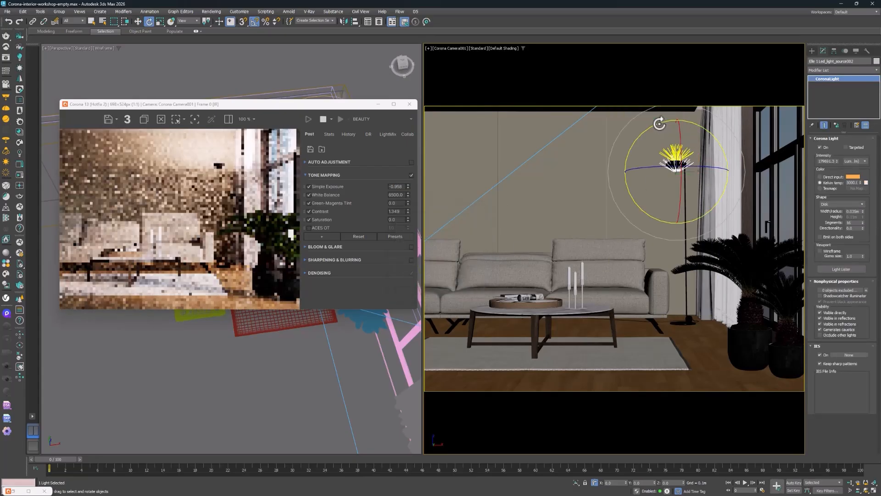
drag(659, 123, 615, 212)
key(w)
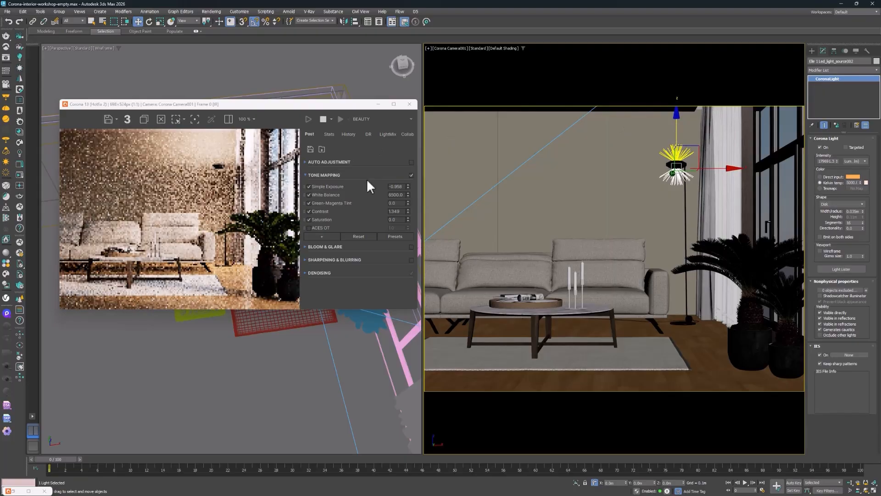
drag(678, 133, 678, 135)
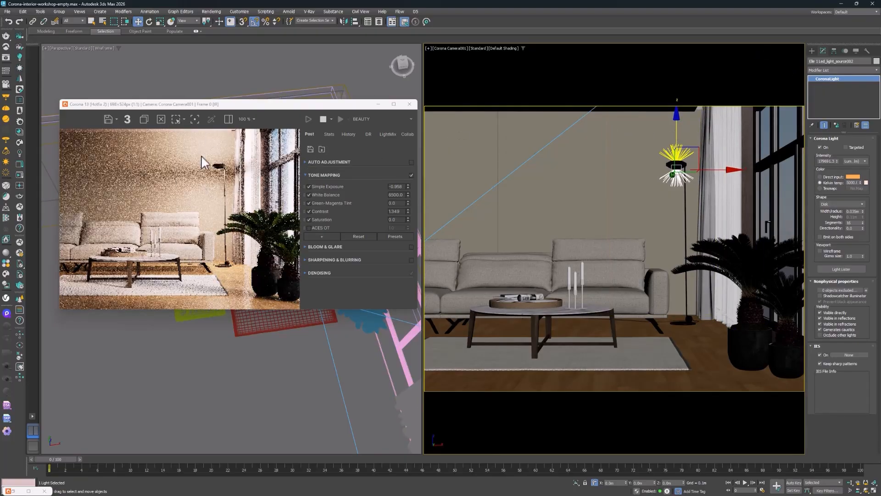
Set the cloned lamp light's color temperature to 4000 K and reduce its intensity to about 128,000 lm
double_click(852, 183)
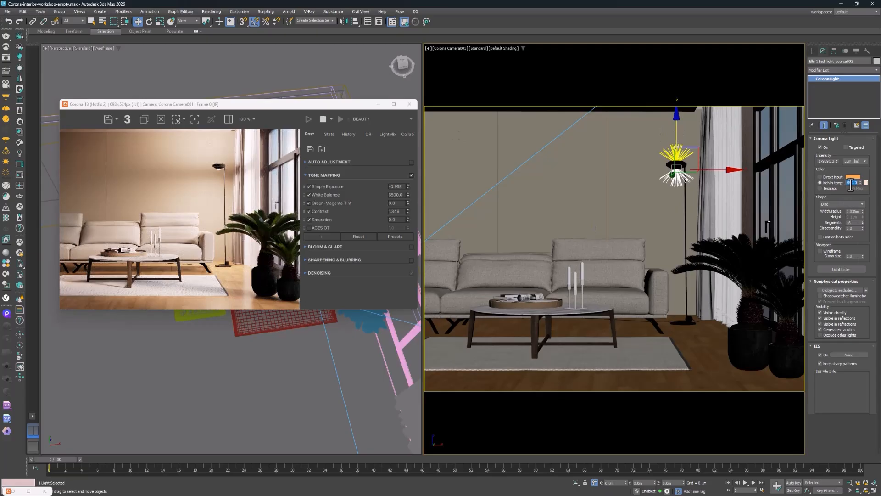
text(6500.0)
key(Return)
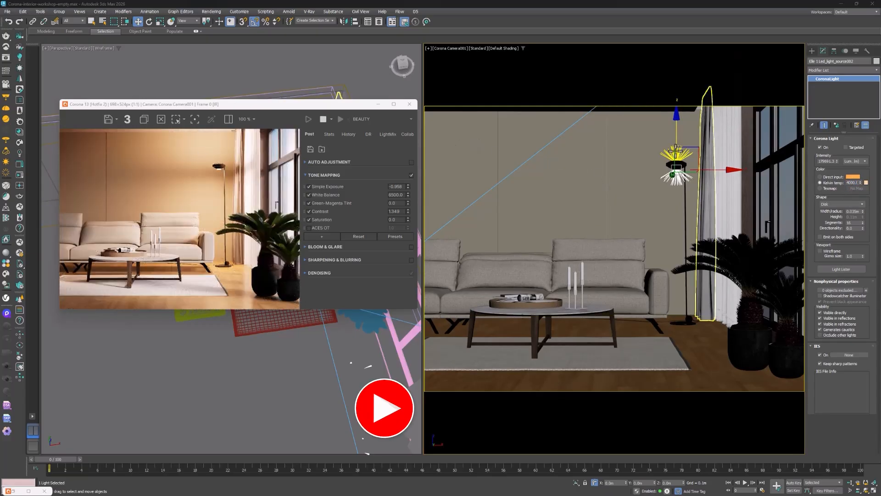
drag(838, 161, 837, 171)
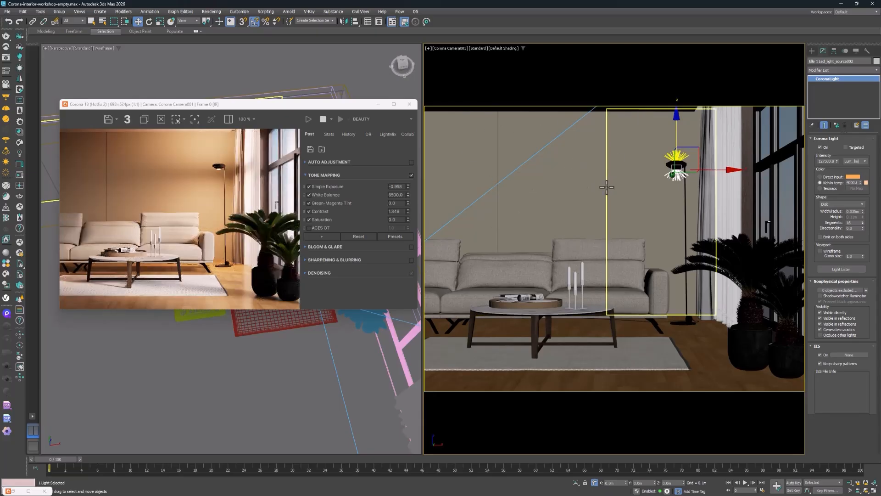
Lighten the base color of the stucco wall material to a pale warm gray and minimize the Slate Material Editor
key(m)
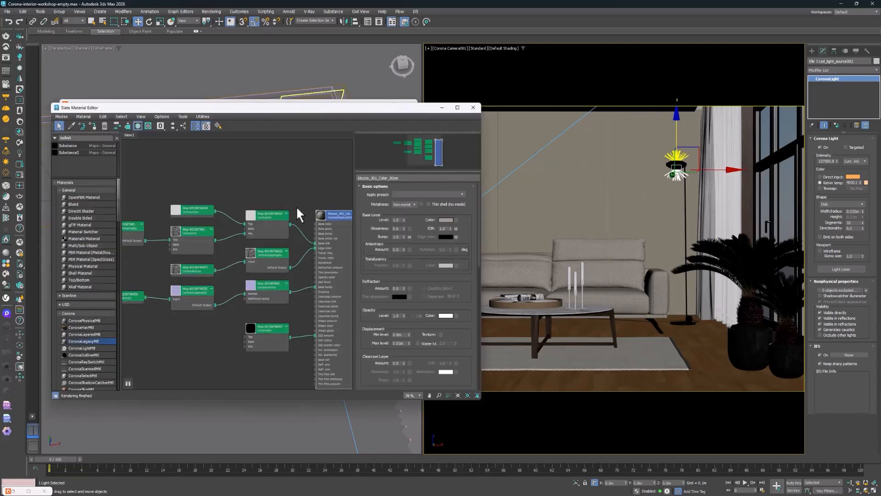
drag(113, 110, 103, 35)
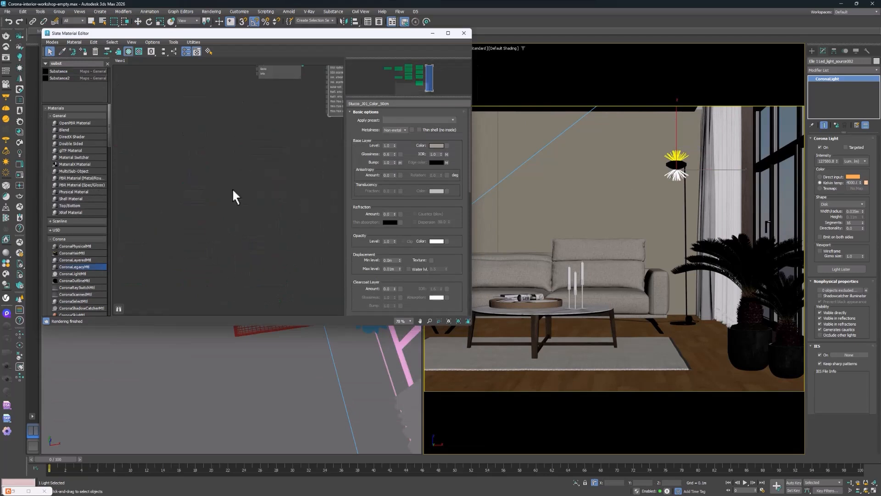
key(w)
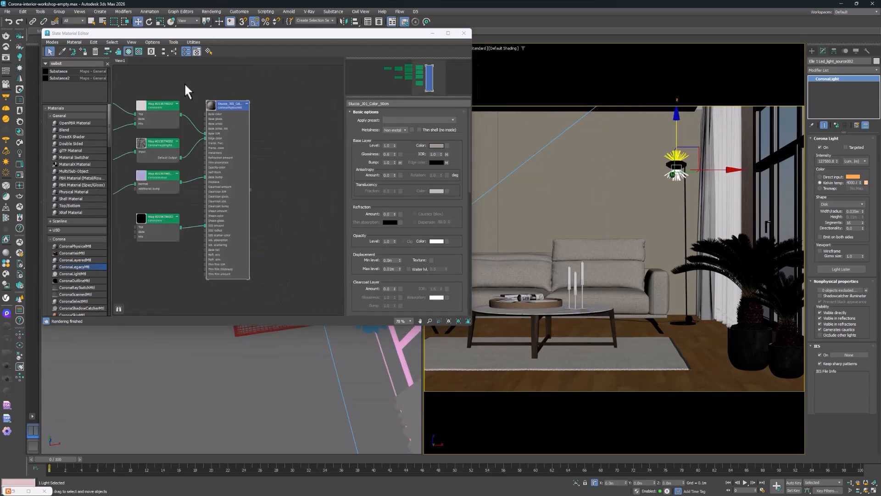
scroll(248, 149, up, 5)
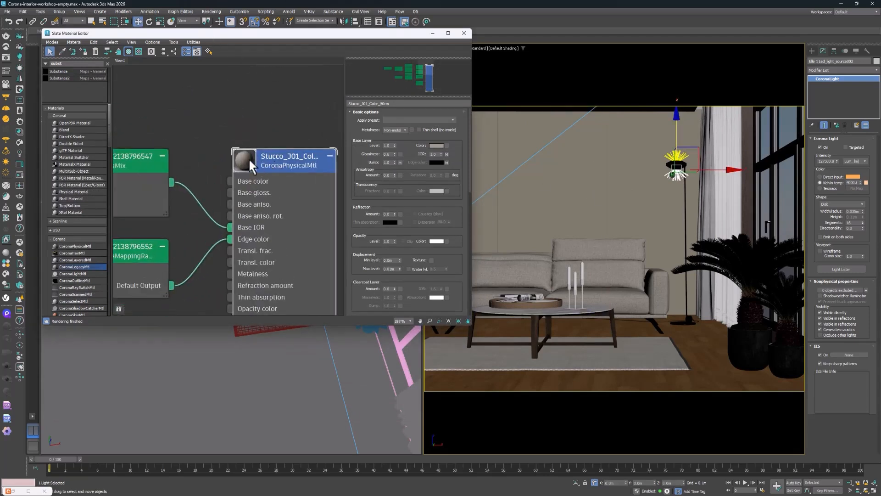
click(435, 146)
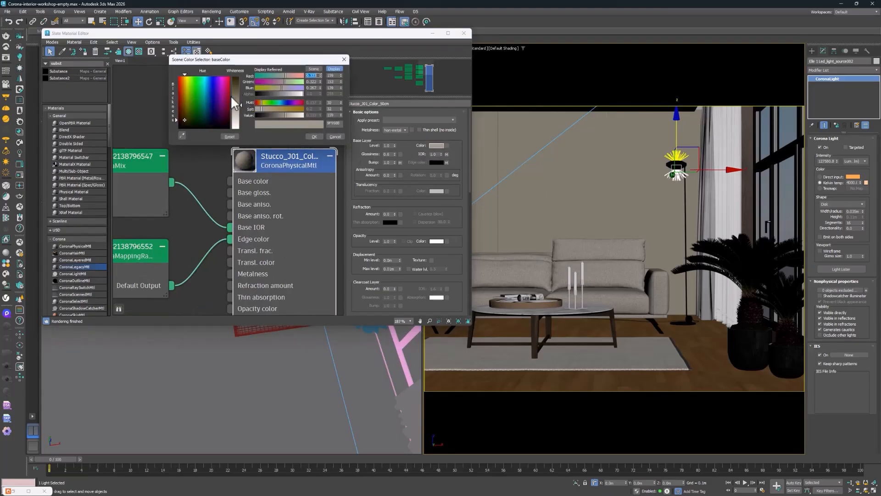
drag(241, 106, 241, 116)
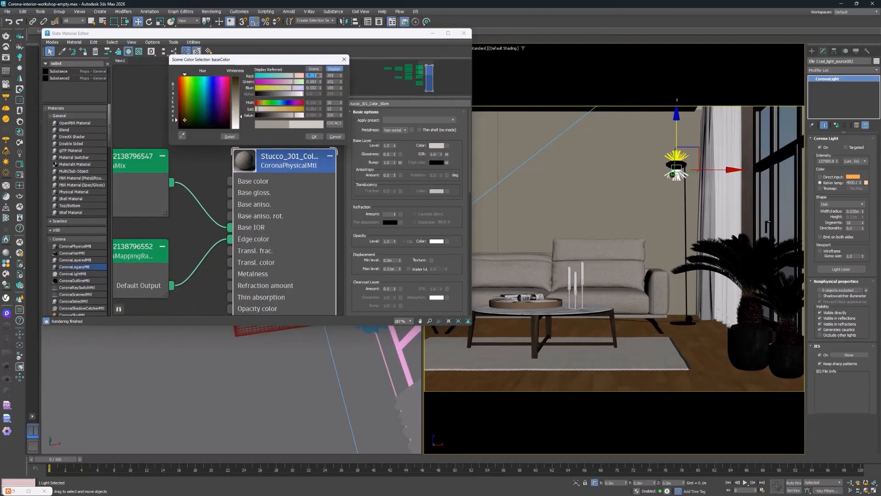
click(316, 136)
click(432, 33)
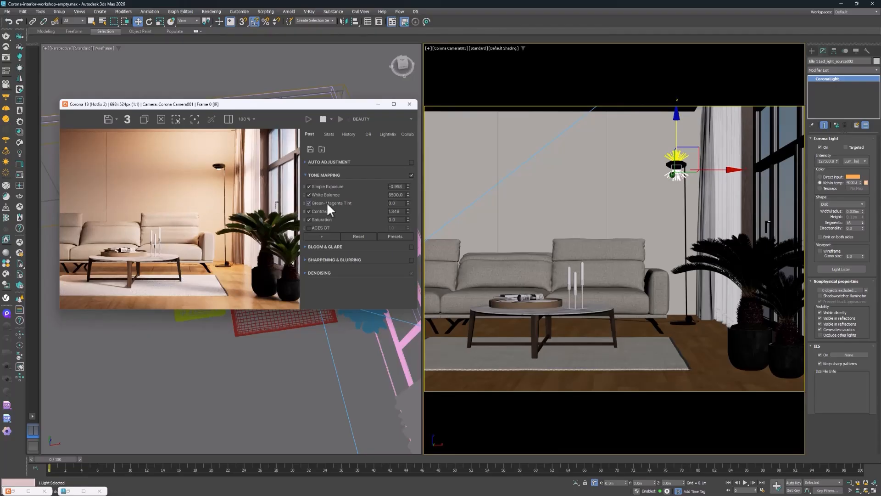
Lower Simple Exposure to about -1.77 and delete the potted palms beside the window
drag(407, 187, 410, 235)
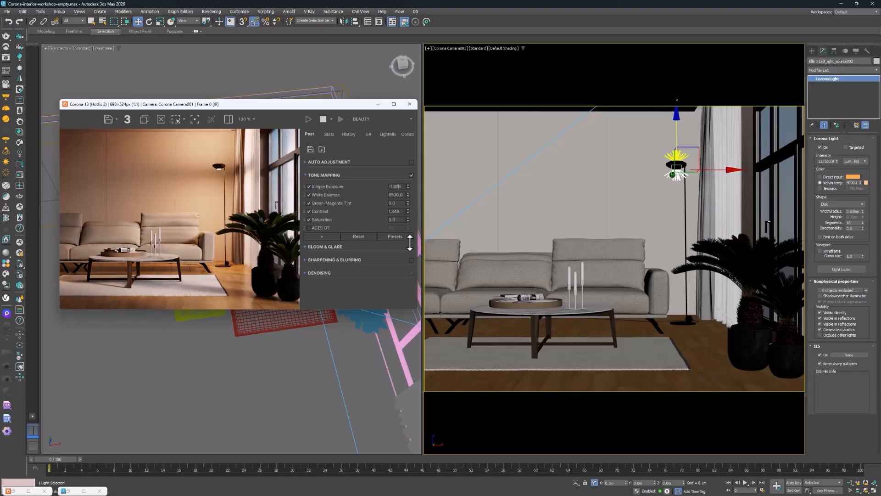
click(757, 257)
key(Delete)
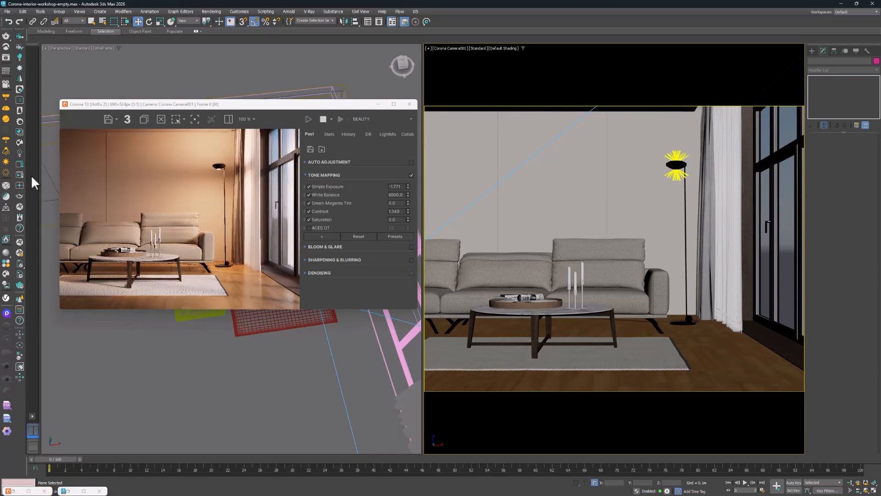
Import the Indoor Plant 004 model from the Chaos Cosmos potted plants and move it next to the window
click(18, 142)
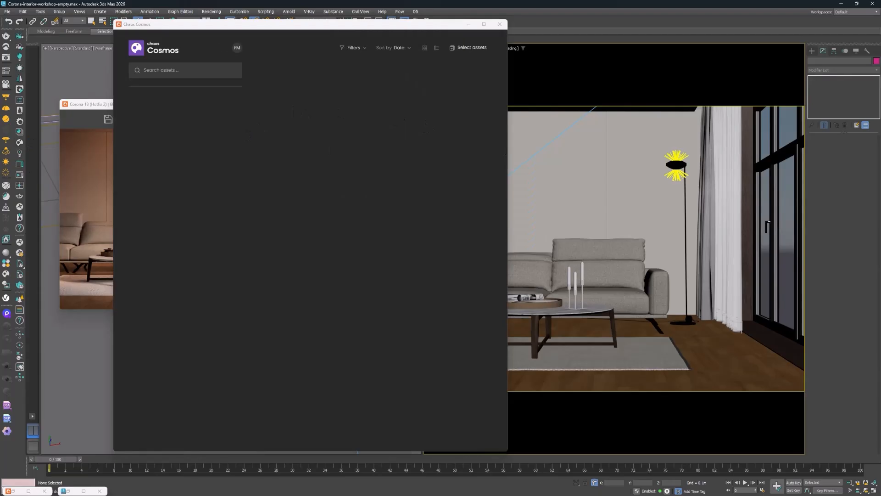
click(377, 238)
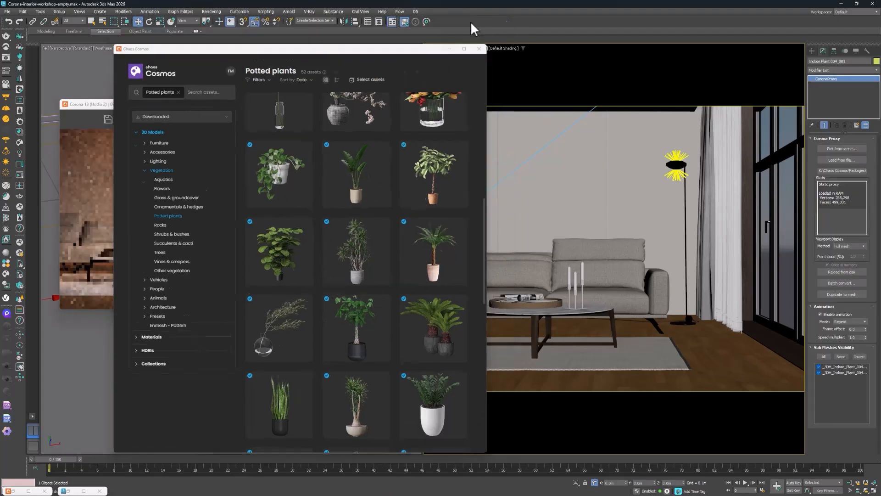
click(469, 24)
drag(298, 107, 266, 341)
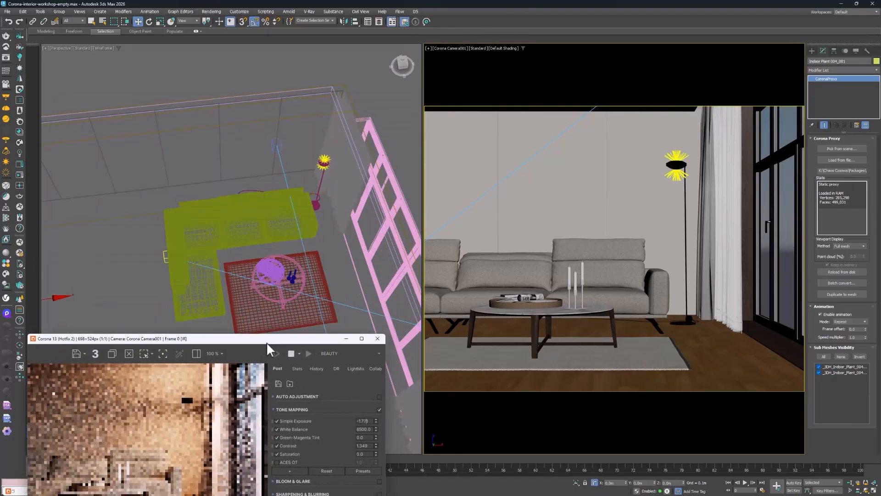
scroll(197, 204, down, 5)
scroll(143, 204, up, 4)
drag(134, 249, 383, 262)
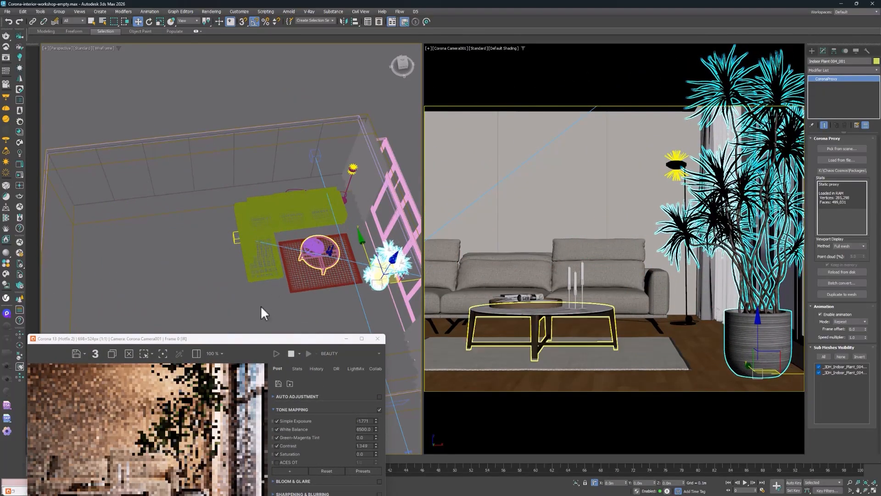
Scale the imported indoor plant down uniformly to about 71% and check it in the interactive render
drag(249, 338, 255, 68)
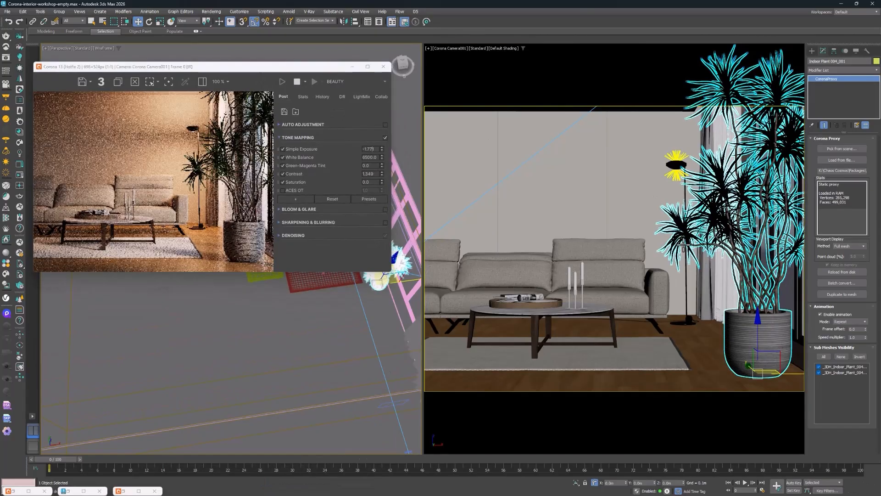
right_click(657, 206)
key(r)
drag(750, 370, 751, 385)
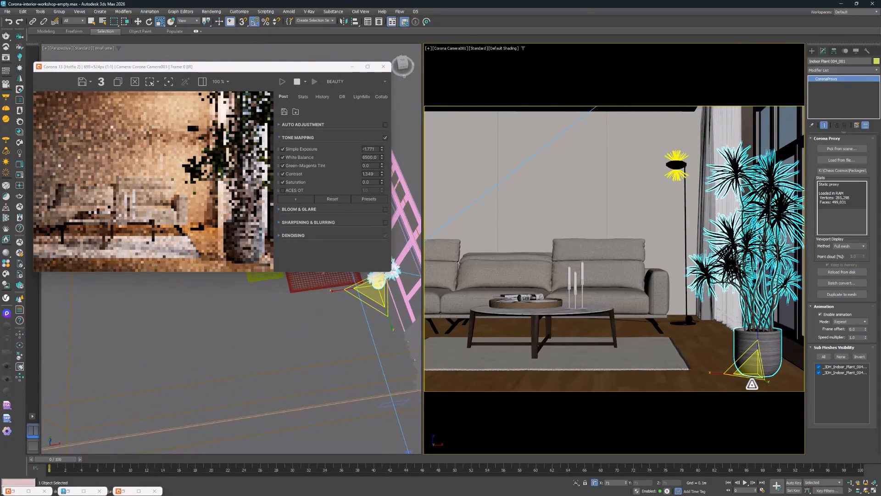
key(e)
key(w)
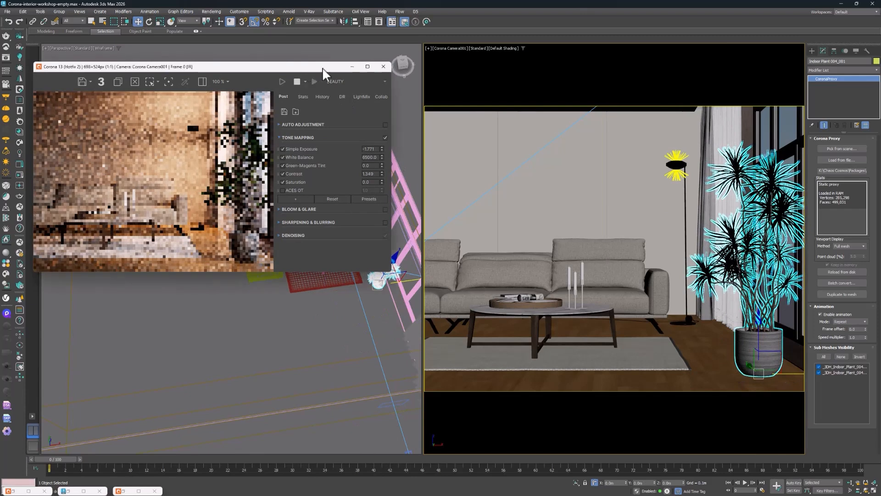
drag(322, 67, 420, 70)
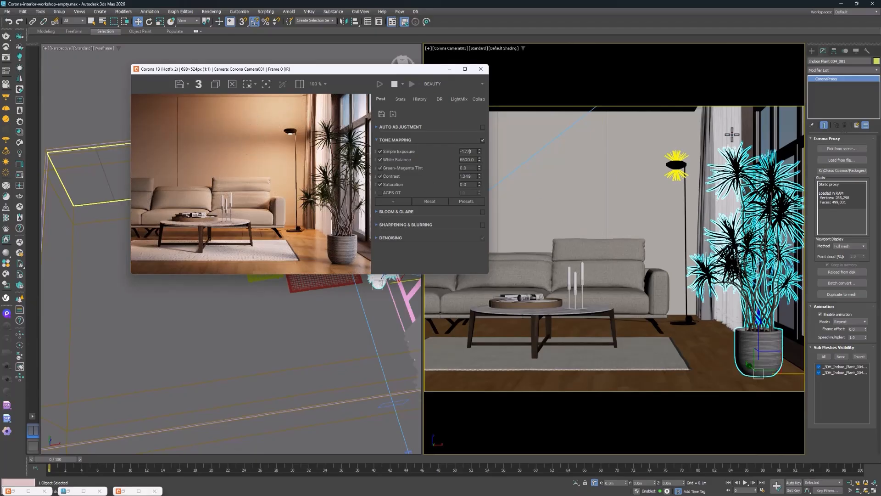
Draw a disk-shaped Corona light with a radius of about 1 m in the perspective view, beside the sofa
click(812, 50)
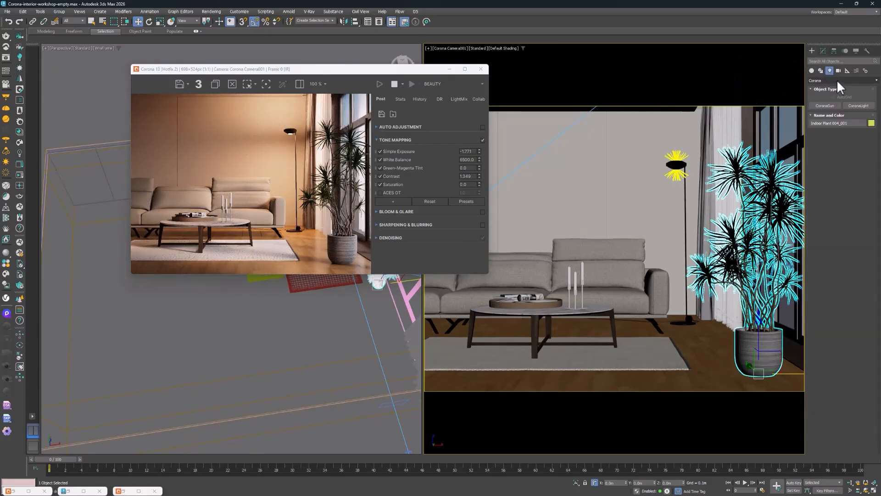
click(856, 106)
drag(318, 68, 603, 87)
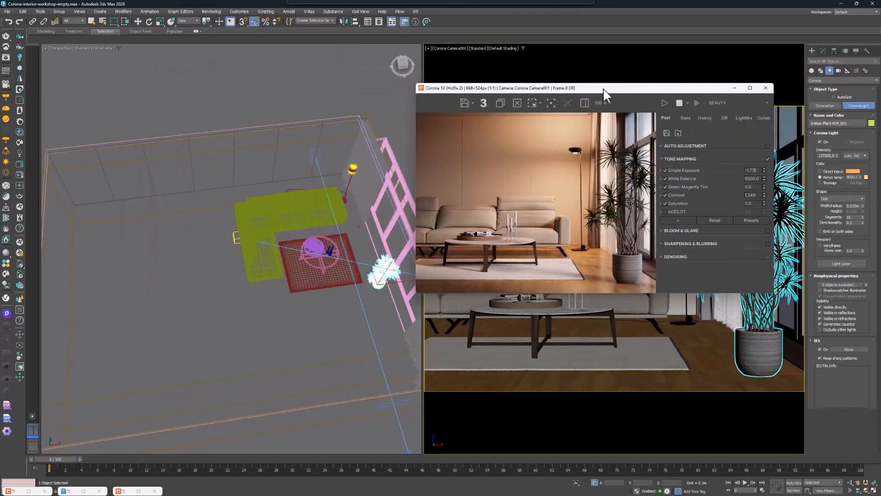
drag(228, 289, 210, 322)
key(w)
Raise the new disk light above the furniture, just below the room's ceiling
drag(230, 255, 248, 161)
alt+middle_drag(283, 227, 262, 159)
drag(231, 143, 237, 264)
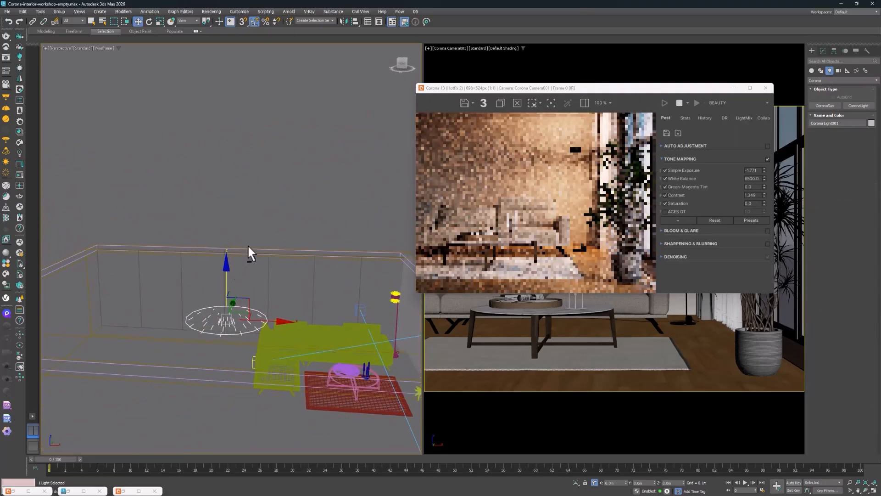
mouse_move(246, 244)
alt+middle_down()
mouse_move(257, 225)
mouse_move(253, 242)
alt+middle_up()
drag(229, 270, 229, 267)
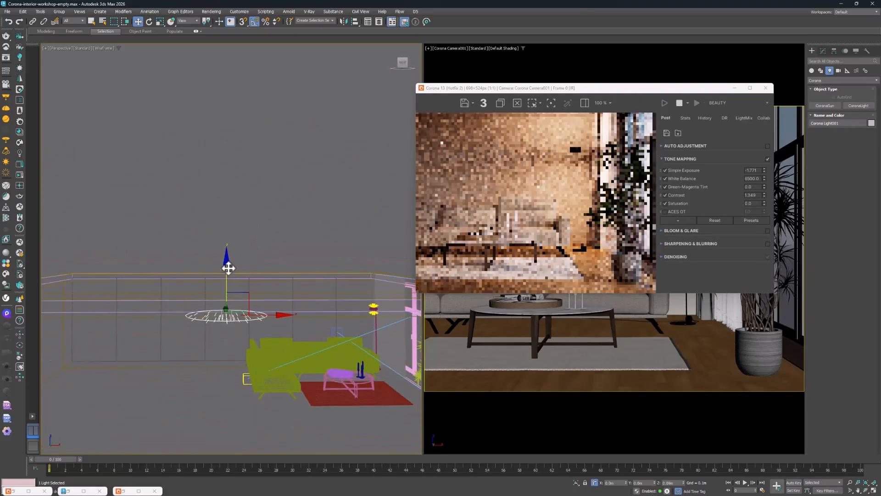
Compare the interactive render with the ceiling disk light switched off and on
click(631, 87)
drag(631, 89, 427, 93)
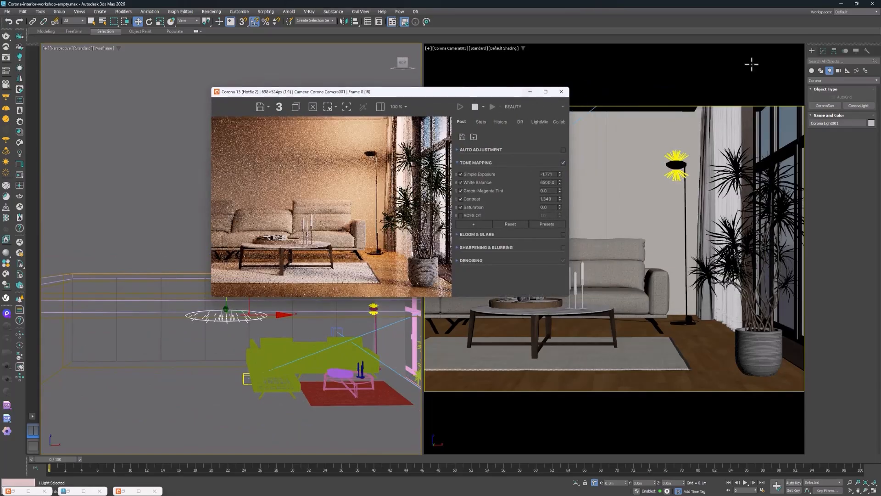
click(823, 50)
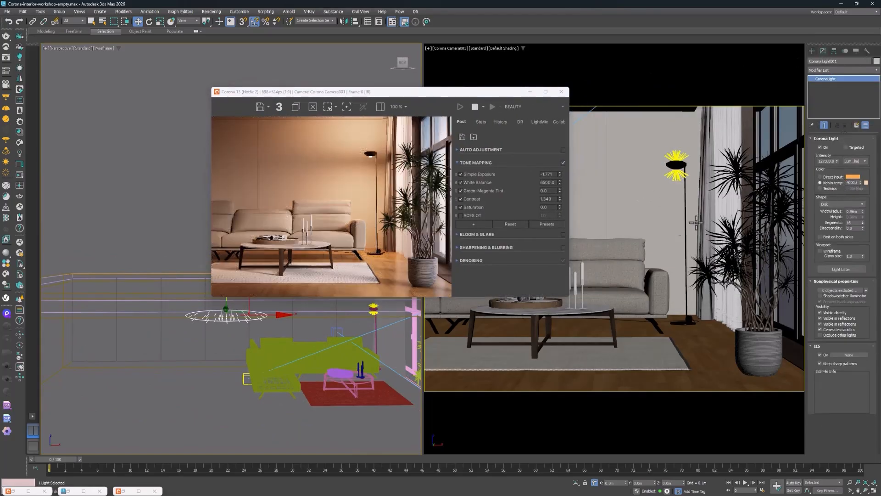
click(825, 147)
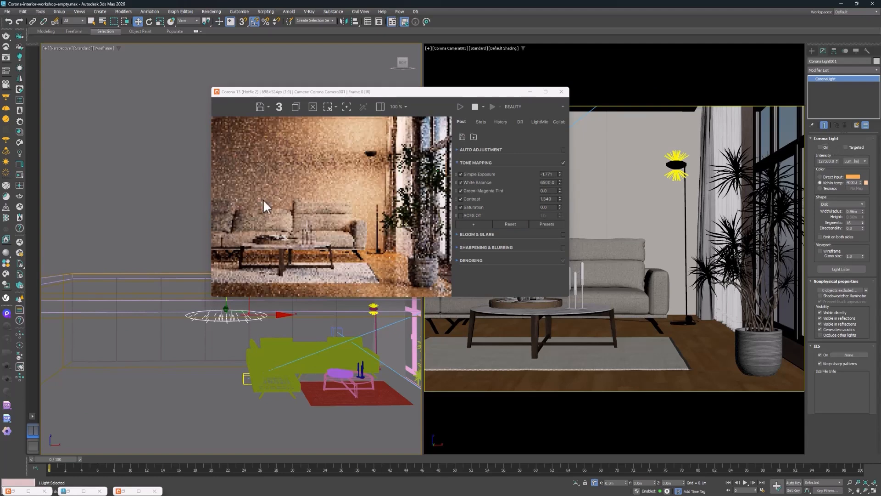
click(820, 147)
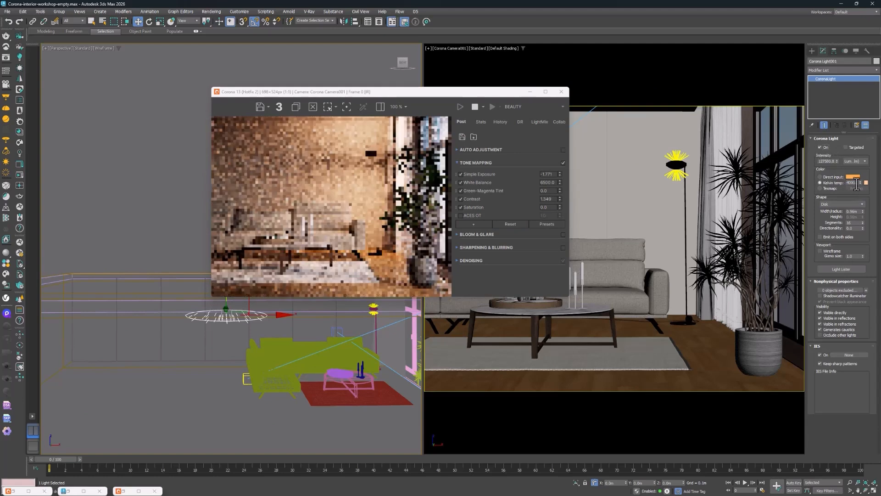
Cool the ceiling disk light's color temperature to about 5440 K and raise its intensity well above the current level
drag(862, 182, 863, 169)
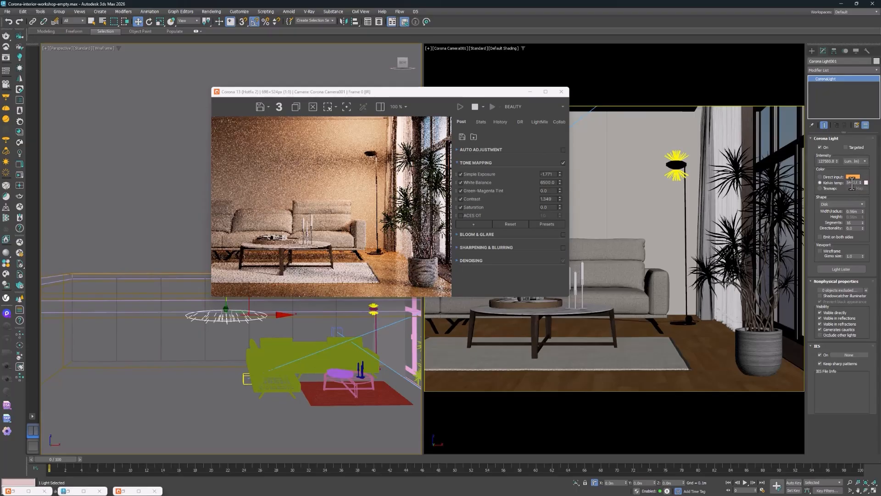
drag(837, 162, 834, 107)
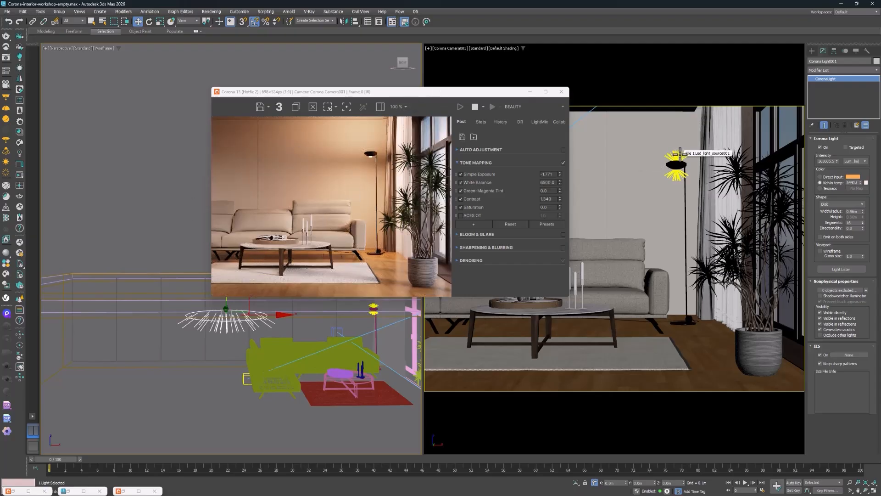
In the front view, raise the disk light closer to the ceiling and fine-tune its radius
drag(464, 91, 645, 67)
middle_click(330, 256)
key(f)
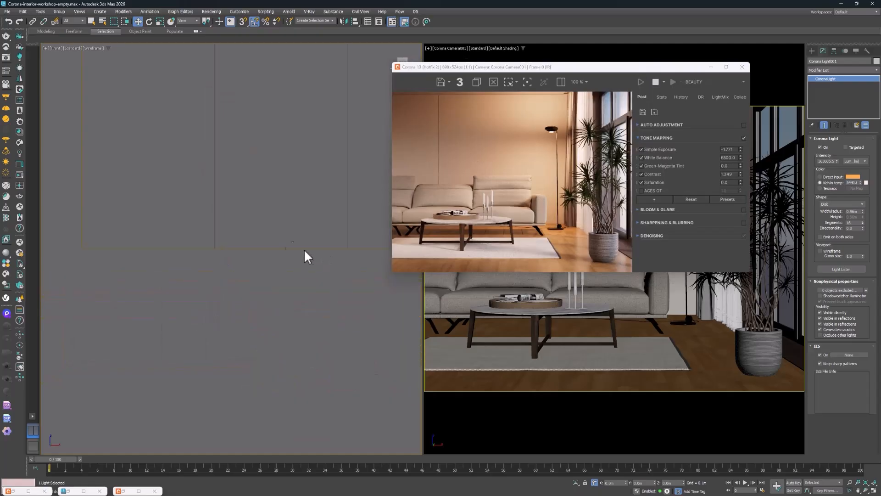
scroll(255, 139, down, 8)
scroll(280, 148, up, 5)
drag(307, 145, 311, 122)
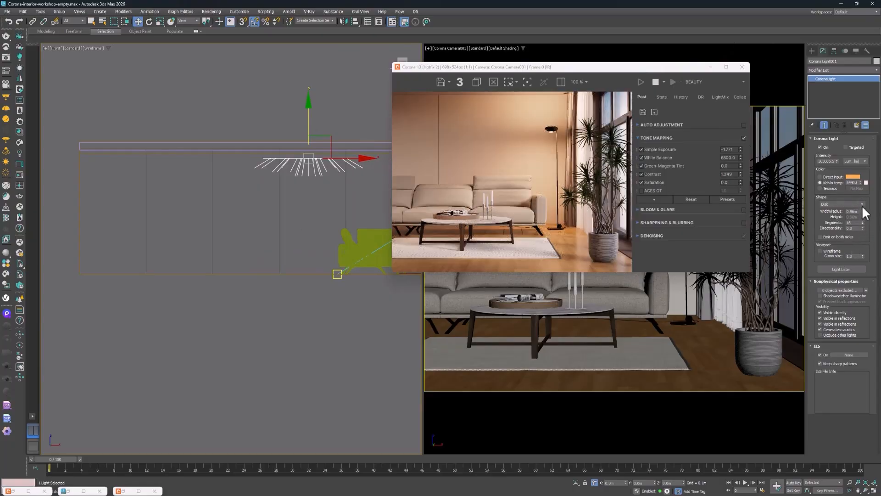
drag(863, 210, 862, 211)
Reposition the floor lamp's lower Corona light vertically so it sits just beneath the underside of the lampshade
scroll(555, 142, up, 2)
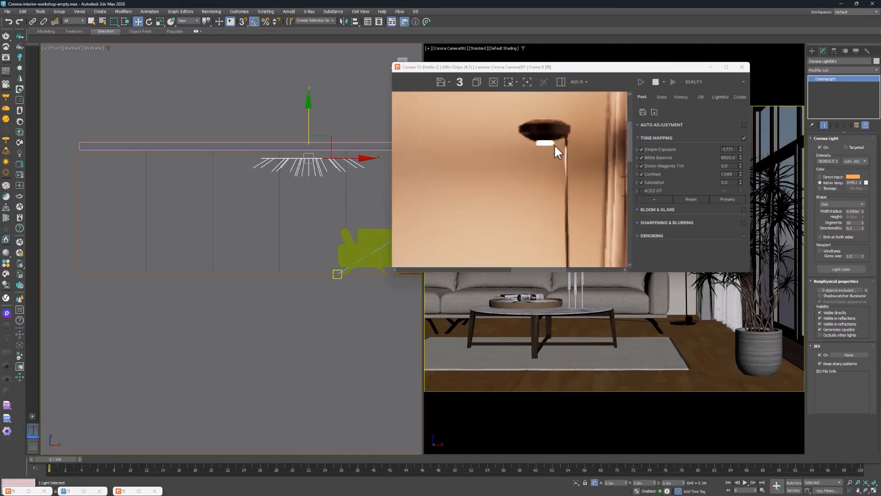
scroll(528, 142, up, 1)
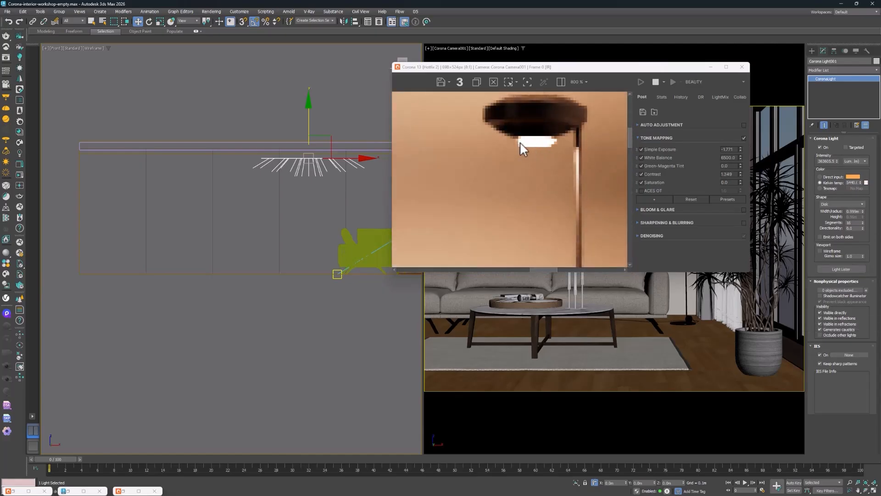
scroll(528, 133, down, 1)
scroll(354, 177, up, 5)
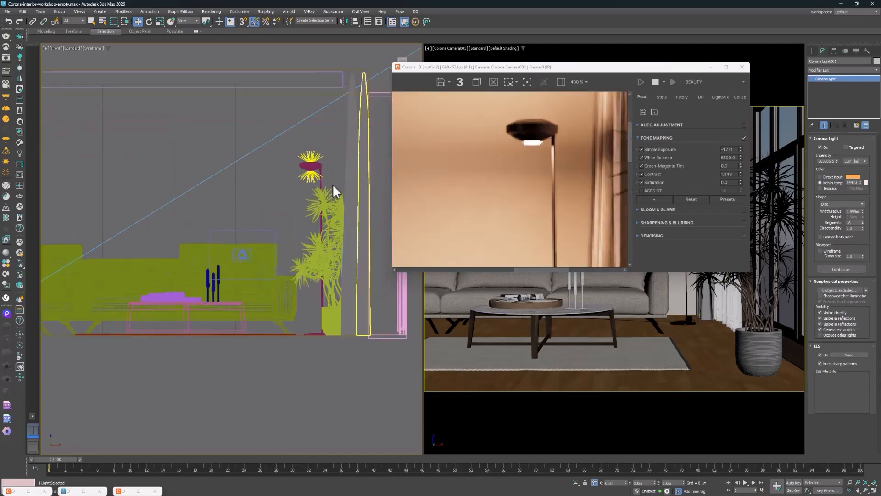
scroll(314, 177, up, 7)
click(280, 122)
scroll(280, 121, up, 3)
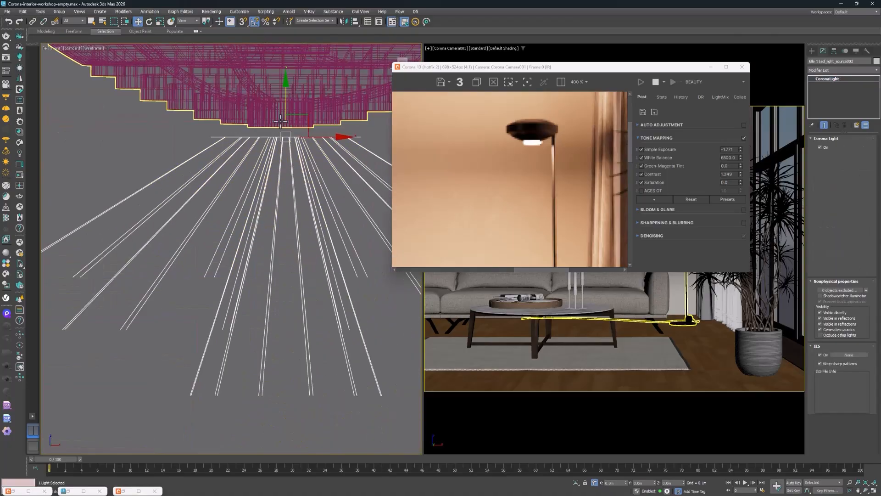
middle_drag(281, 122, 282, 303)
drag(288, 276, 287, 223)
scroll(576, 167, down, 1)
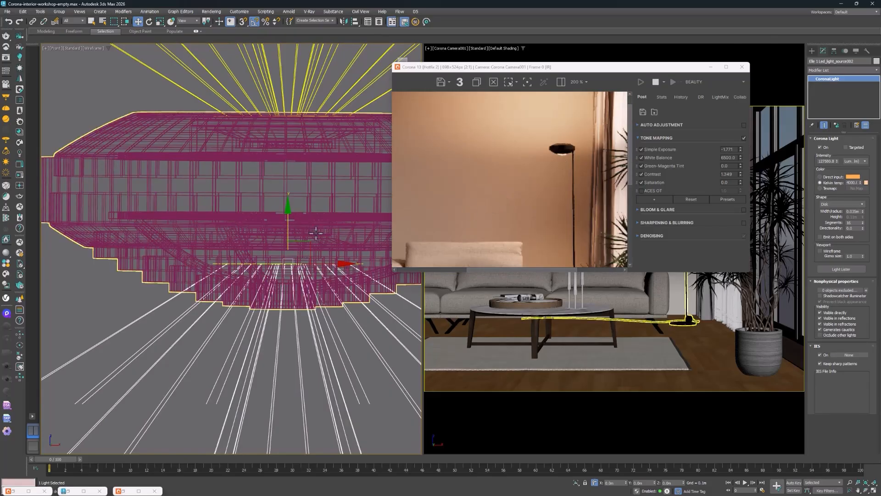
drag(289, 227, 289, 270)
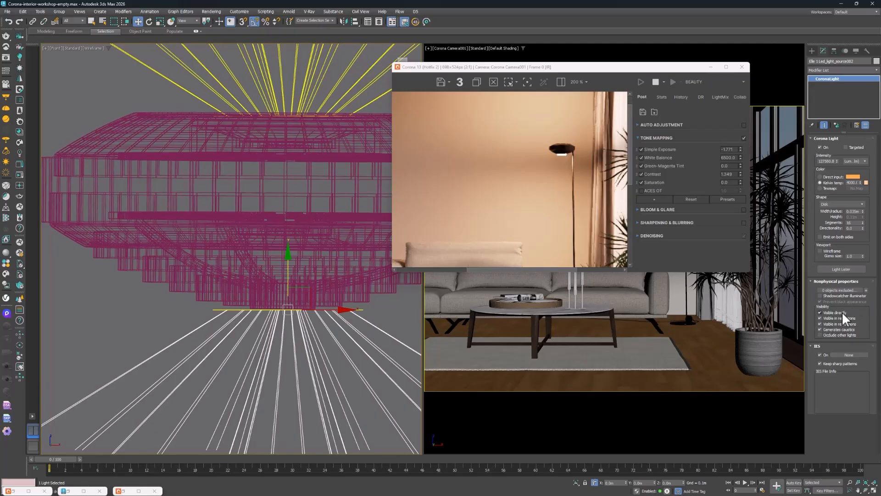
Compare the lamp's lower light up close in the render with its direct visibility turned off and on
click(827, 311)
scroll(516, 159, up, 2)
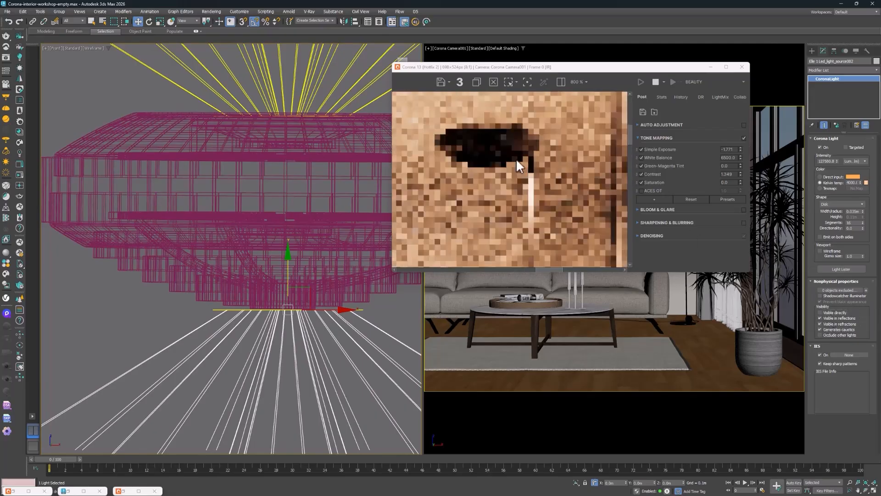
scroll(482, 169, up, 1)
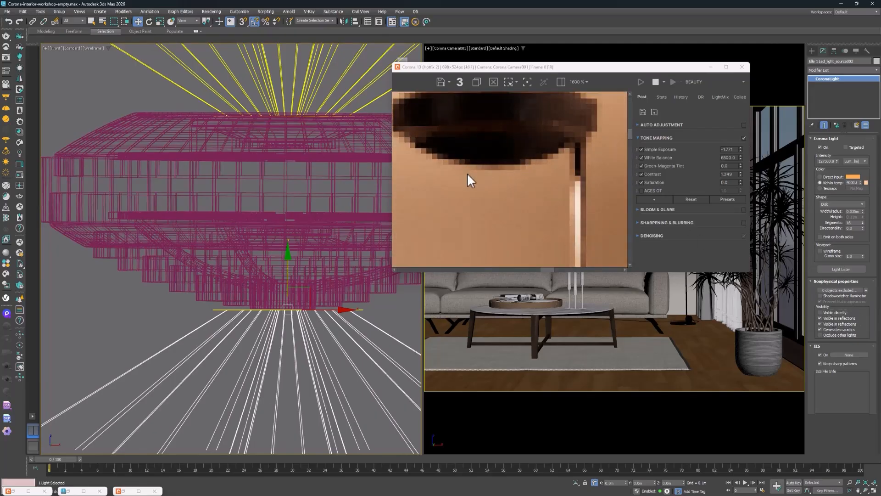
click(832, 312)
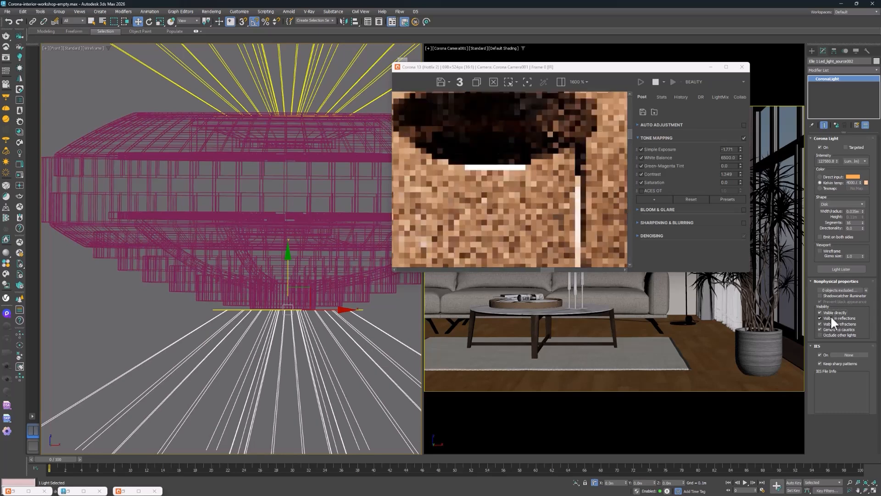
Enable Bloom & Glare for the render and expand its settings
click(744, 210)
scroll(530, 182, down, 3)
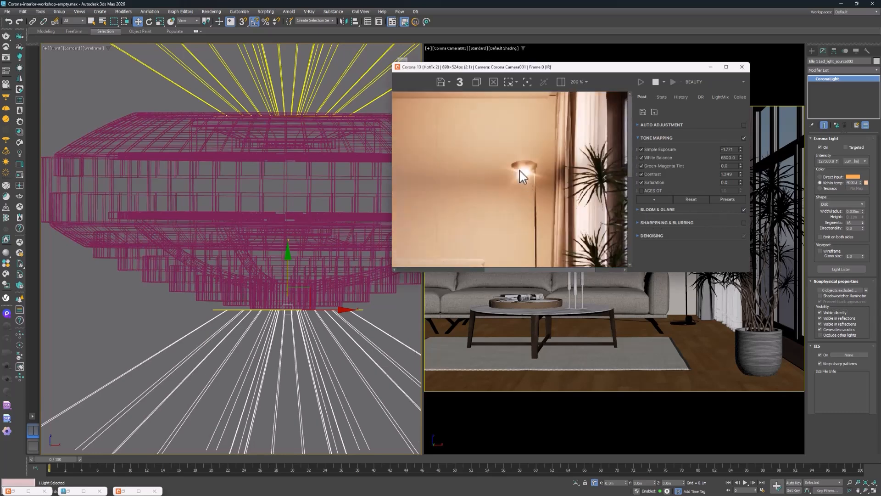
scroll(537, 183, down, 1)
click(646, 210)
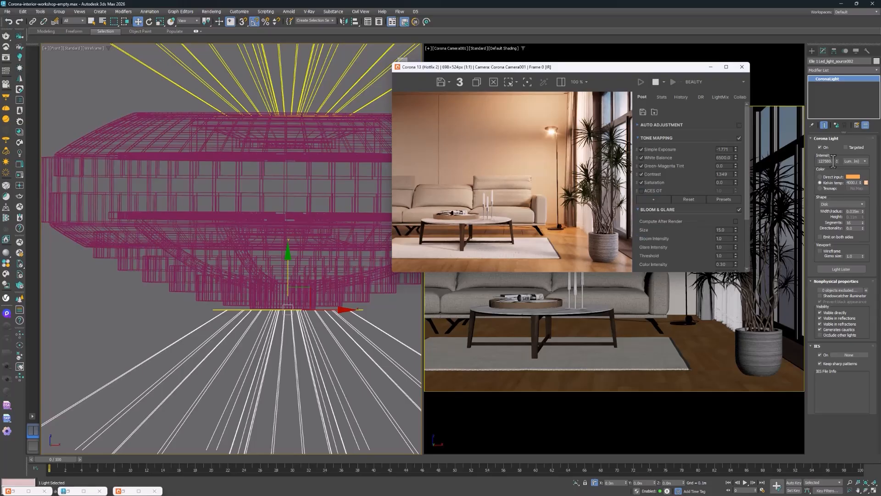
Reduce the intensity of the floor lamp's lower light and check its glow in the render
drag(837, 161, 837, 171)
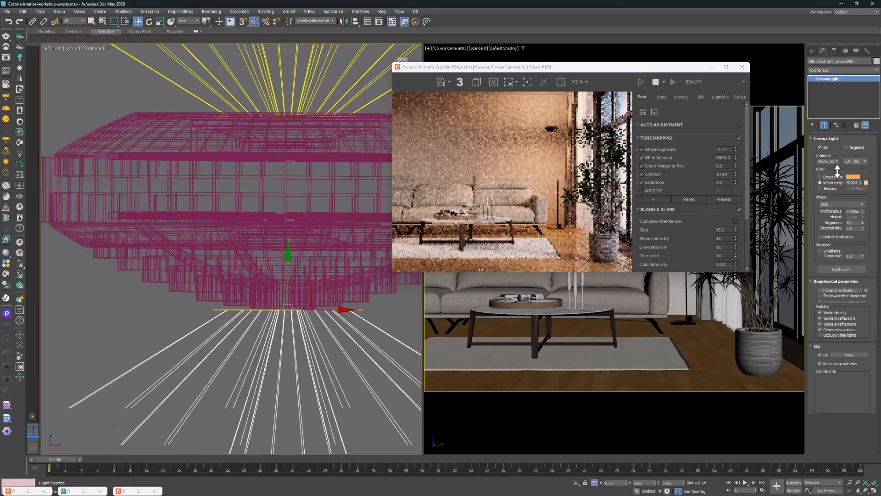
scroll(553, 135, up, 2)
scroll(551, 129, down, 1)
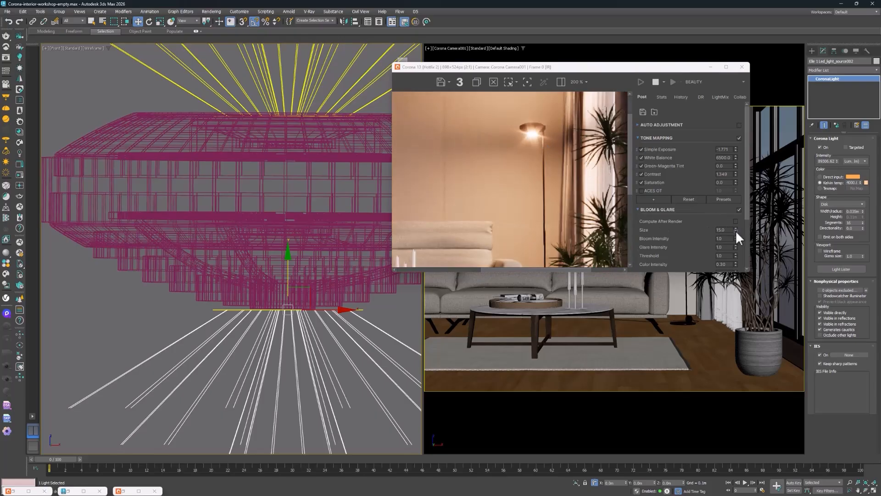
Reduce the Bloom & Glare size to about 10.4, bloom intensity to about 0.76 and glare intensity to about 0.68
drag(736, 232, 737, 281)
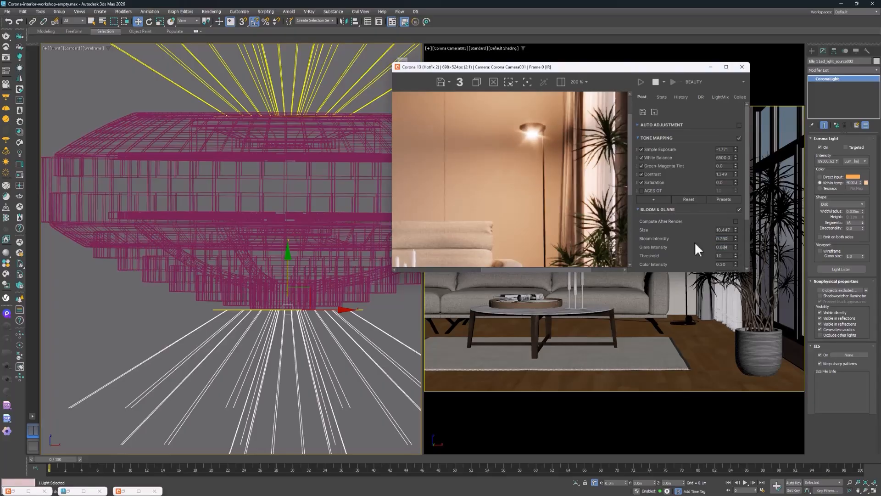
scroll(524, 140, down, 2)
scroll(497, 155, up, 1)
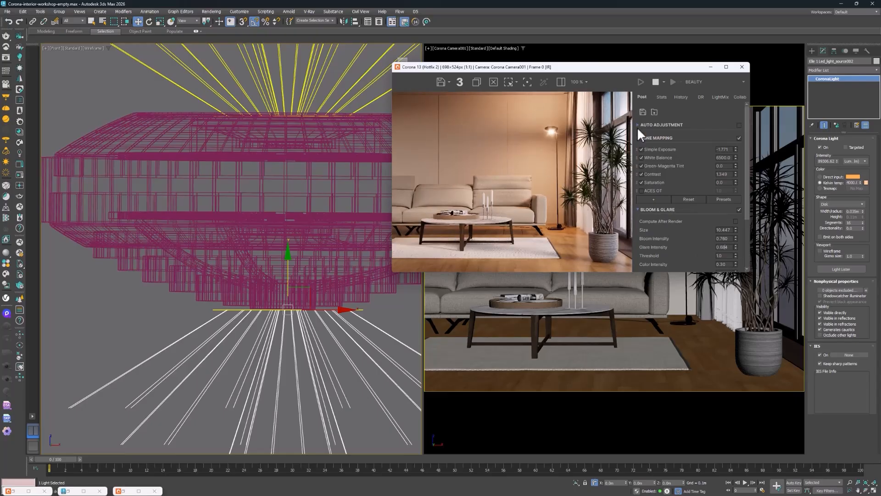
Adjust tone mapping to a simple exposure of about -1.41, white balance of about 5991 and contrast of about 1.71
scroll(620, 177, up, 1)
scroll(611, 172, down, 1)
drag(736, 149, 738, 130)
drag(737, 175, 735, 156)
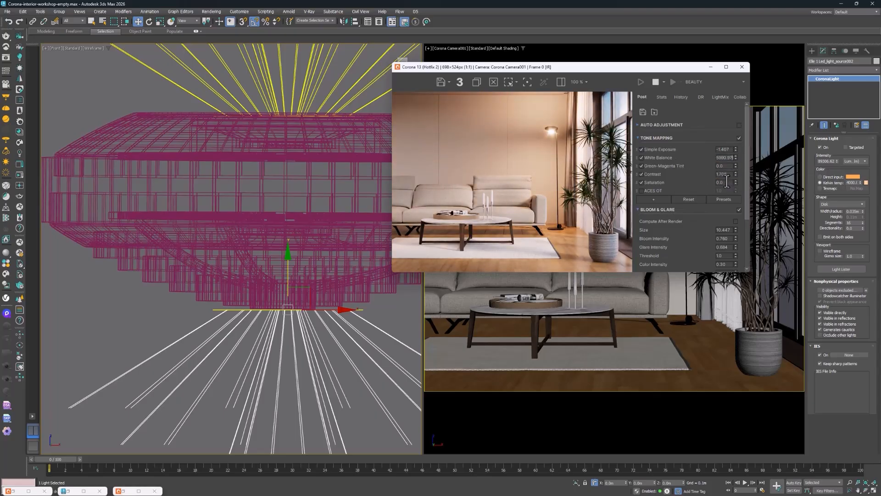
Compare the render with and without the ACES OT tone mapping operator and leave the operator enabled
click(641, 191)
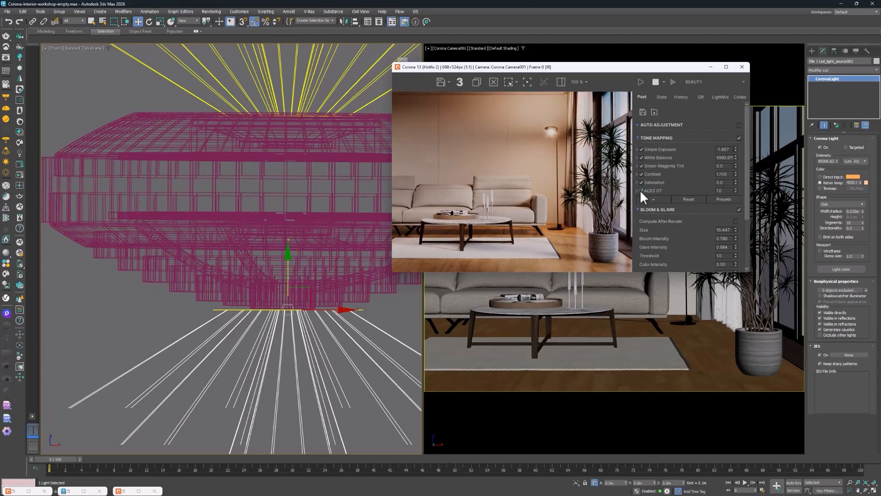
click(642, 191)
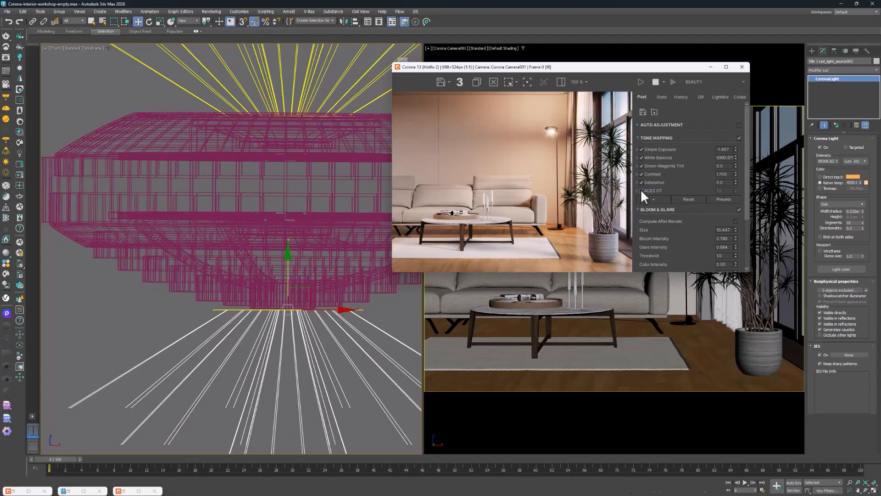
click(641, 190)
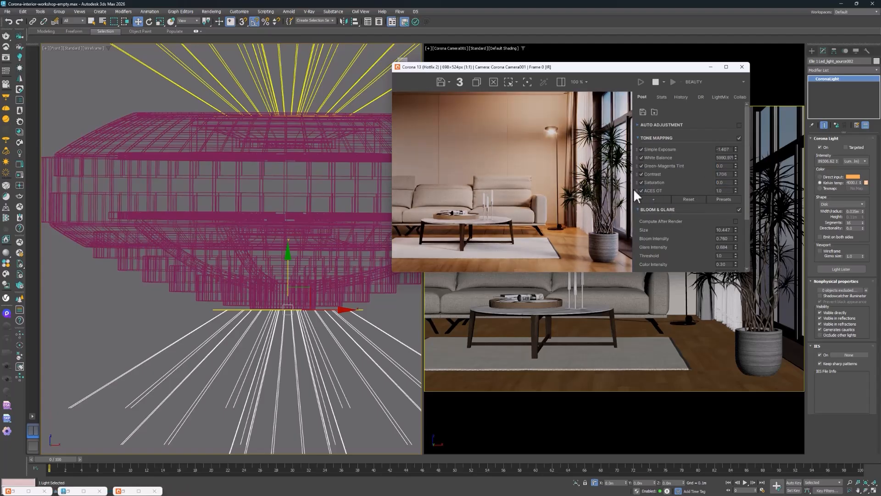
Add a LUT operator to the tone mapping stack and expand its settings
click(665, 198)
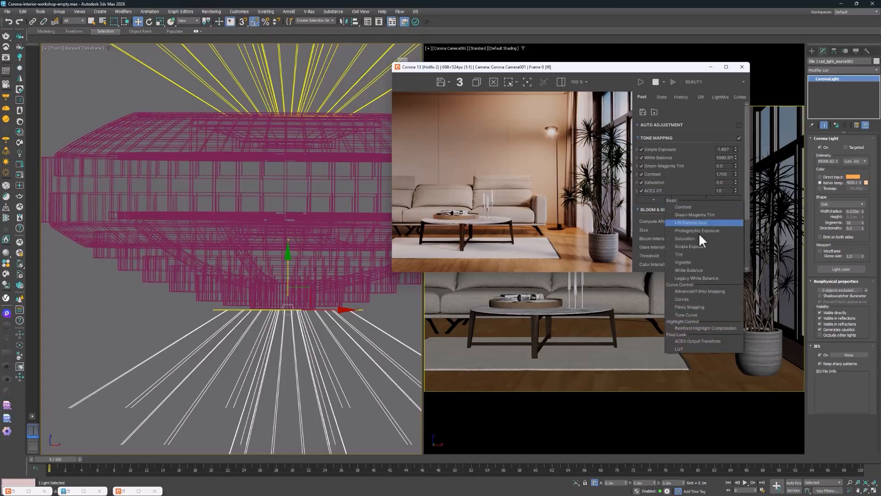
click(683, 348)
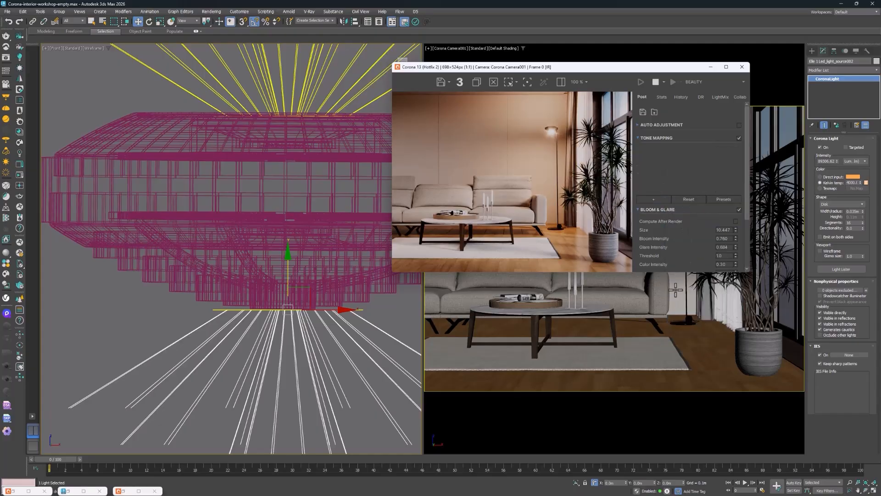
click(641, 198)
click(737, 199)
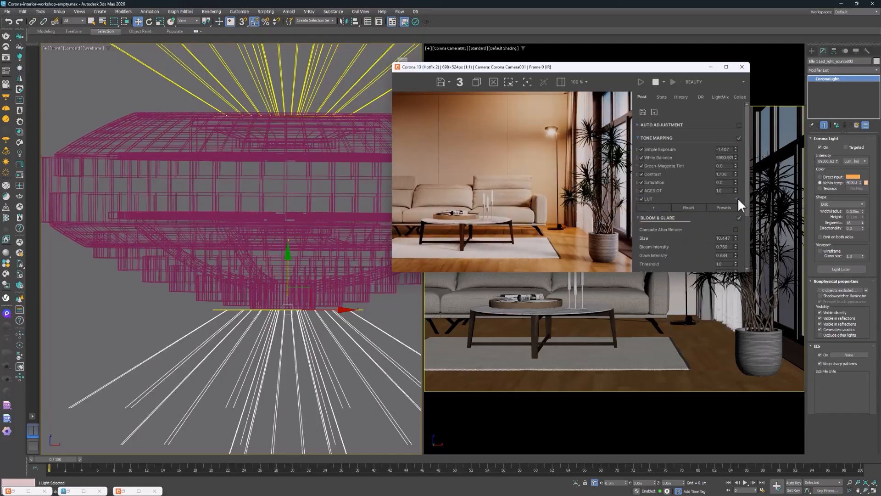
Try several film-style LUTs on the render, including a Fuji Neopan and a Kodak T-Max look
click(713, 207)
click(700, 228)
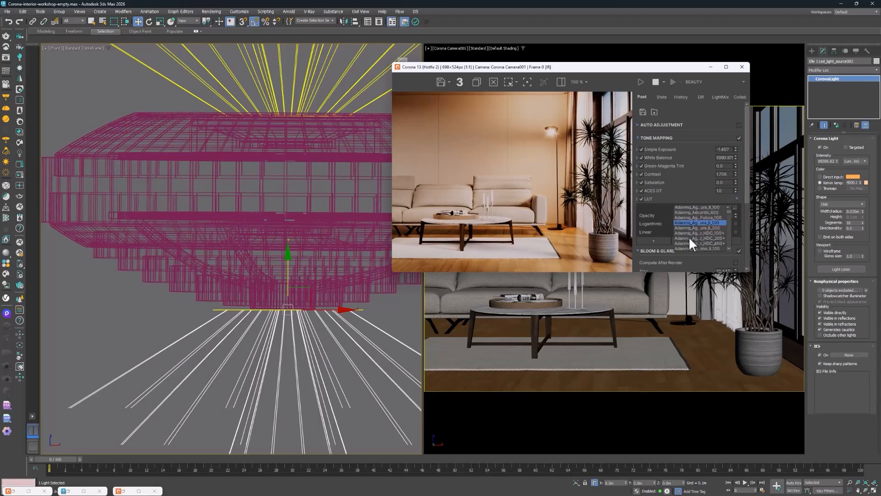
click(709, 207)
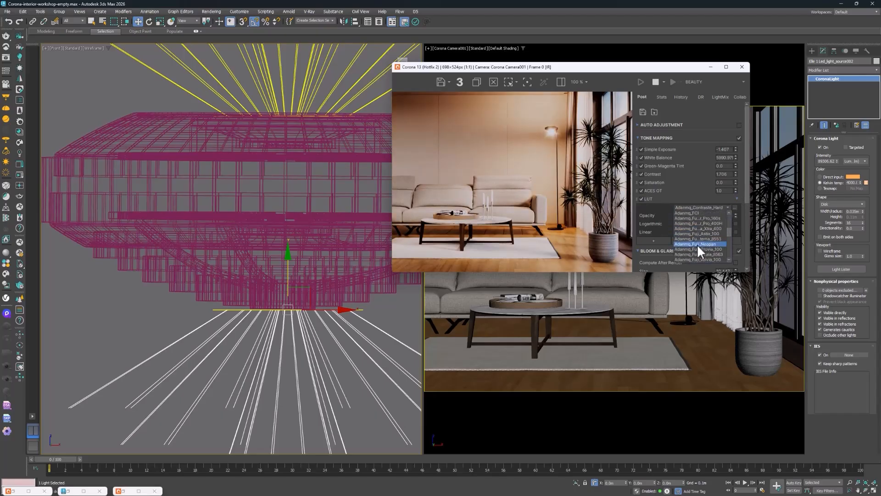
click(697, 244)
click(701, 208)
scroll(699, 223, down, 3)
click(693, 239)
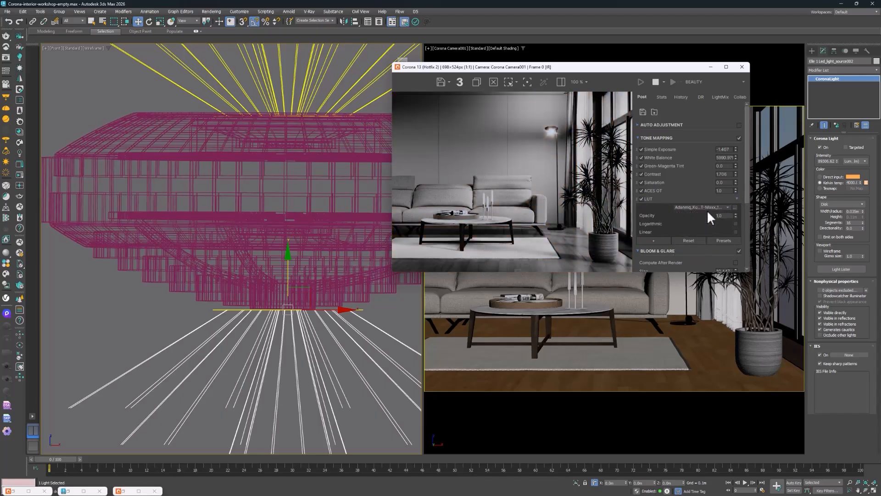
Try the photographic LUTs 01, 02 and 03 on the render and lower the LUT opacity
click(707, 209)
click(688, 242)
click(696, 209)
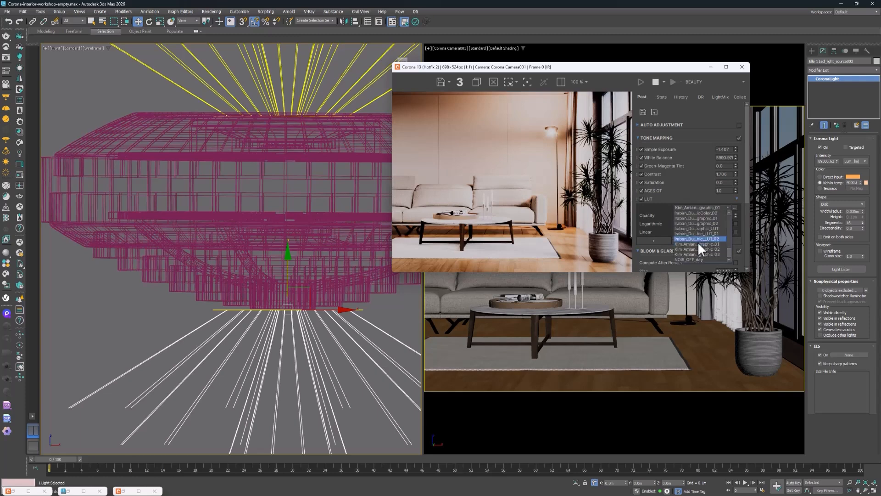
click(697, 241)
drag(736, 215, 730, 226)
click(697, 207)
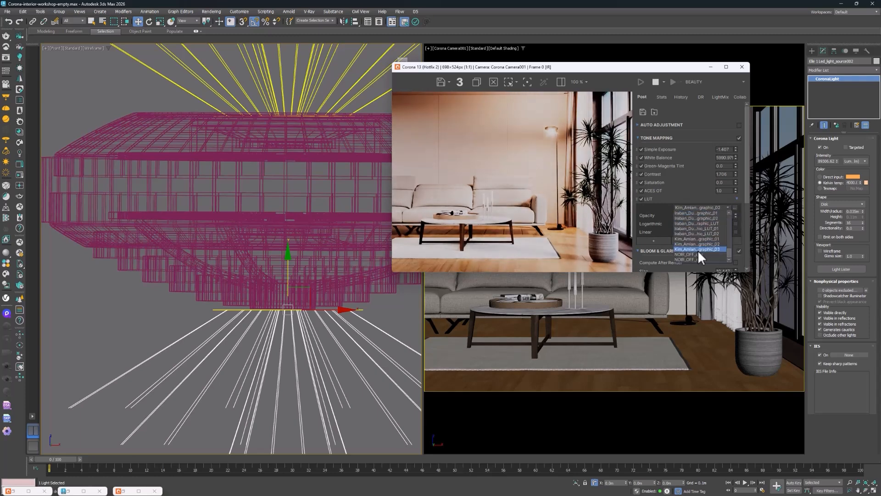
click(697, 250)
Try a filter-style LUT on the render, then settle on the Portra 160 film LUT
click(701, 209)
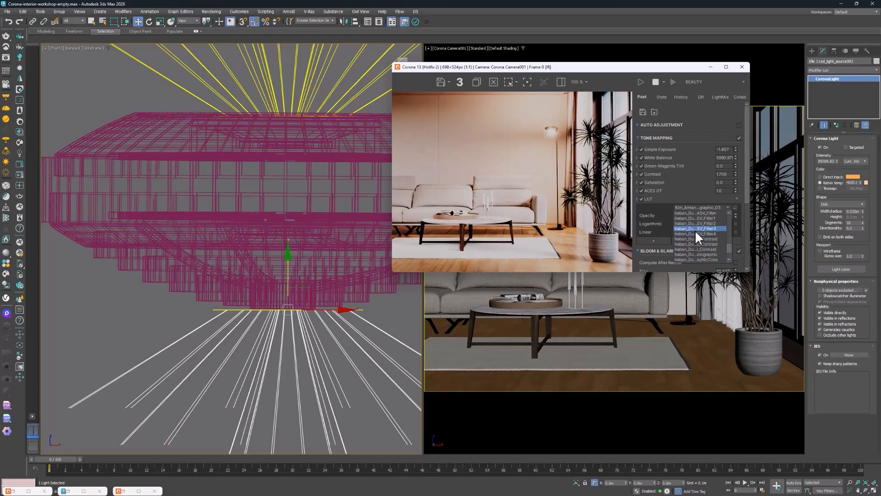
click(695, 230)
click(705, 208)
scroll(701, 228, up, 2)
click(698, 228)
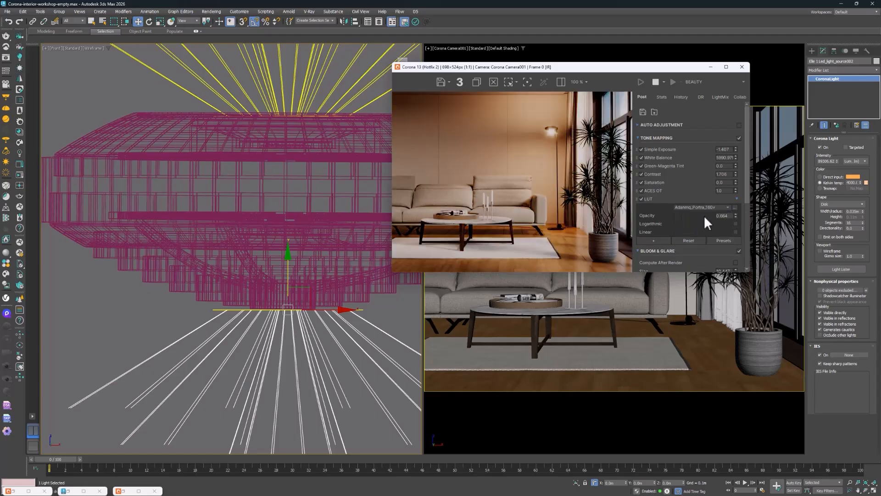
Compare the render with and without the LUT operator and leave the operator disabled
click(643, 198)
click(643, 198)
click(643, 198)
click(643, 198)
click(643, 198)
click(643, 198)
click(643, 199)
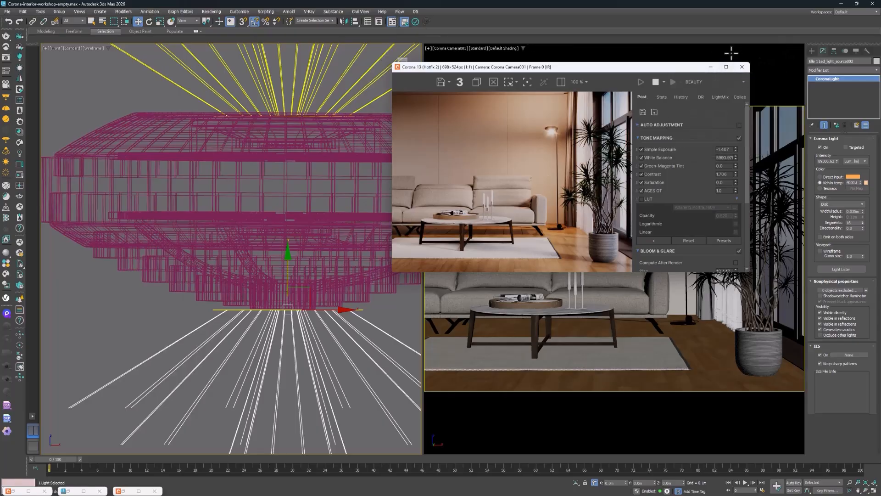
Close the interactive frame buffer, open the Render Setup scene settings and collapse the Object Outline section
click(742, 66)
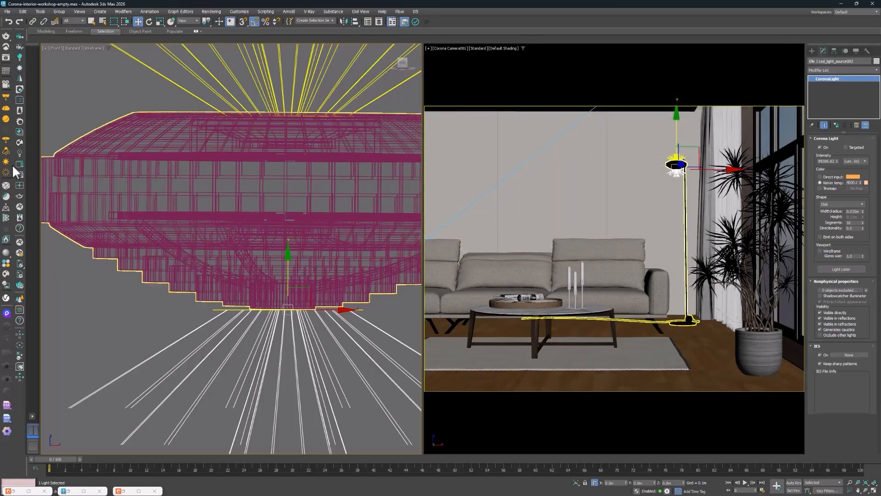
scroll(241, 108, down, 8)
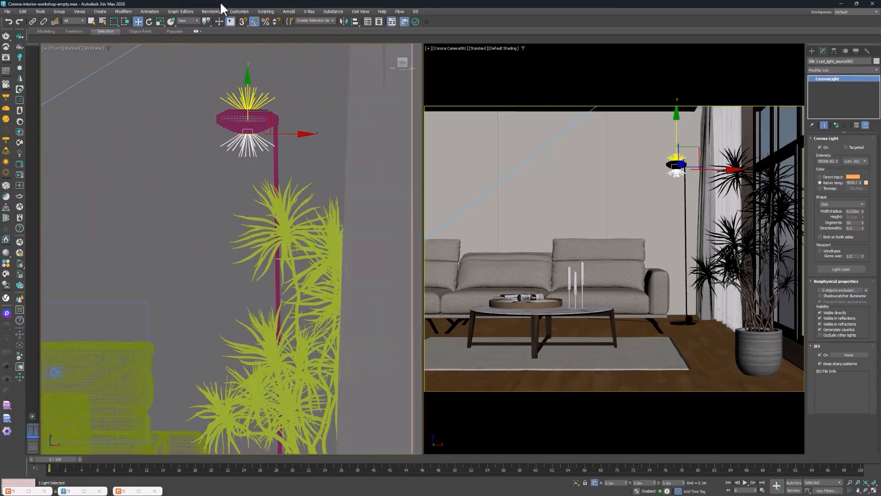
click(212, 11)
click(214, 47)
click(250, 92)
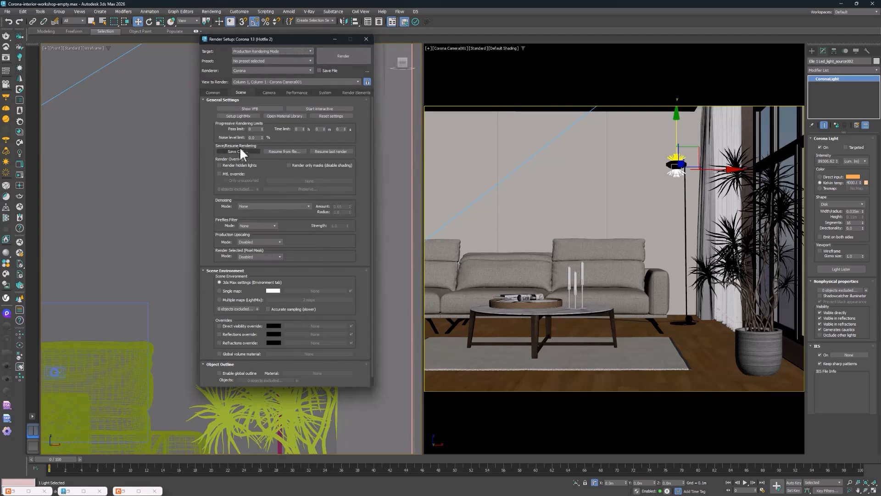
scroll(244, 363, down, 1)
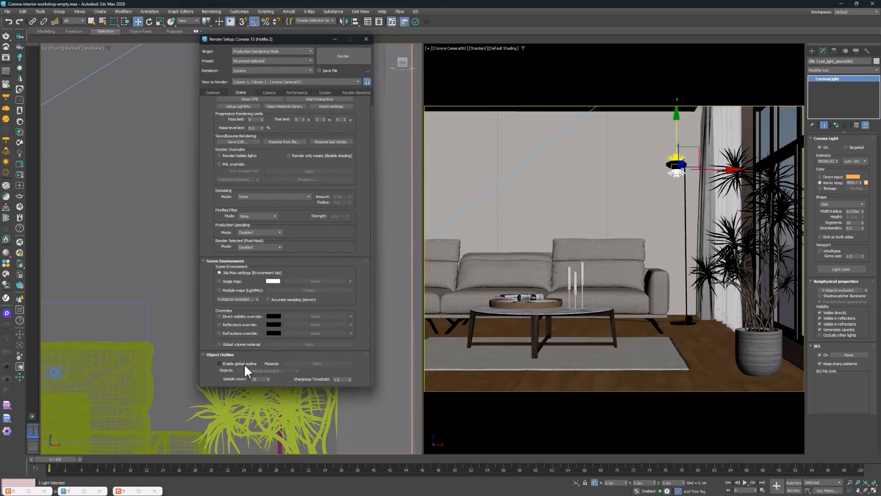
click(290, 354)
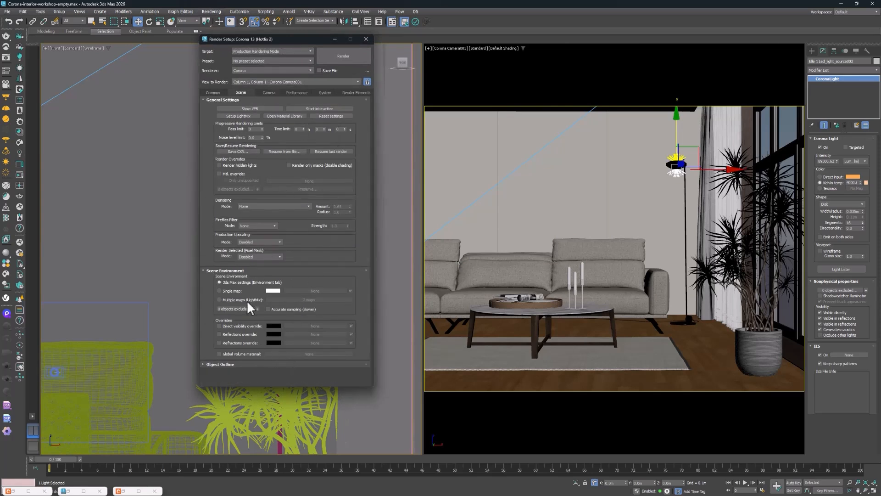
Try the NVIDIA GPU AI and Intel CPU/GPU AI denoising modes and return denoising to None
click(277, 206)
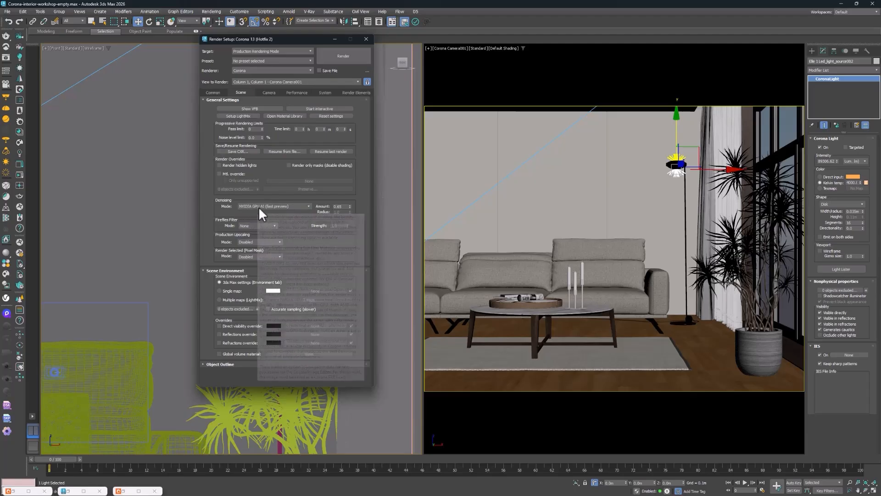
click(259, 207)
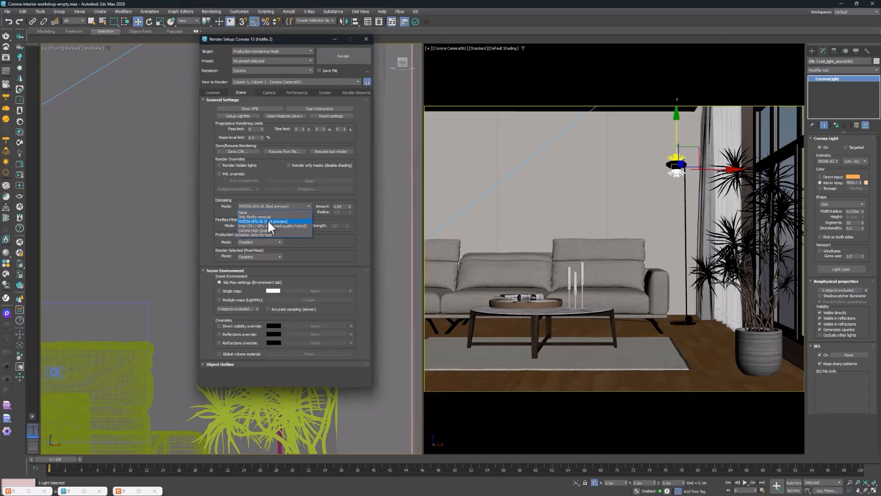
click(266, 224)
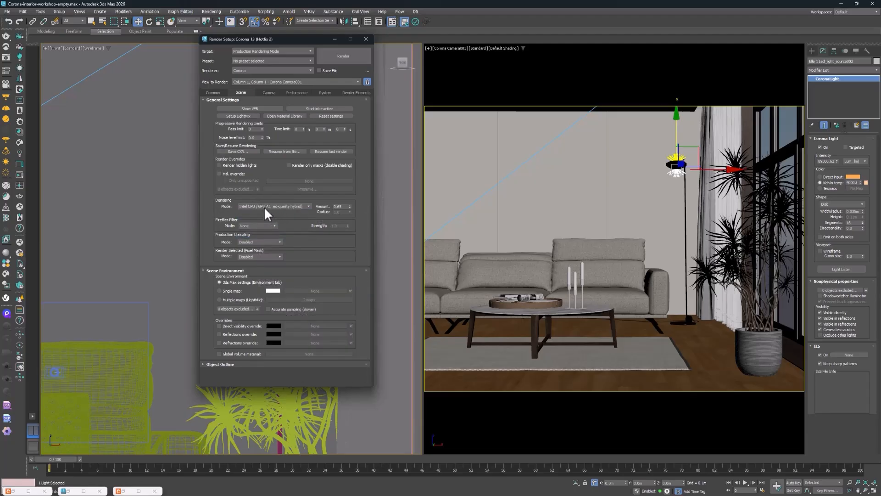
click(275, 206)
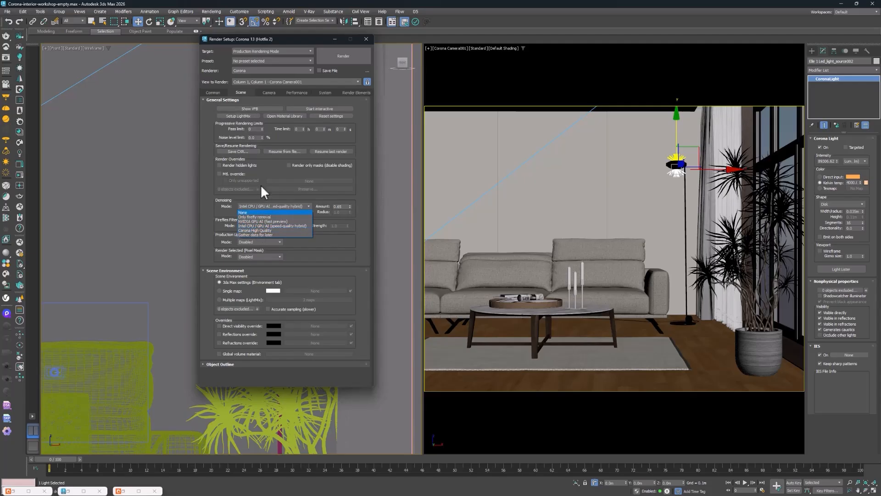
click(259, 213)
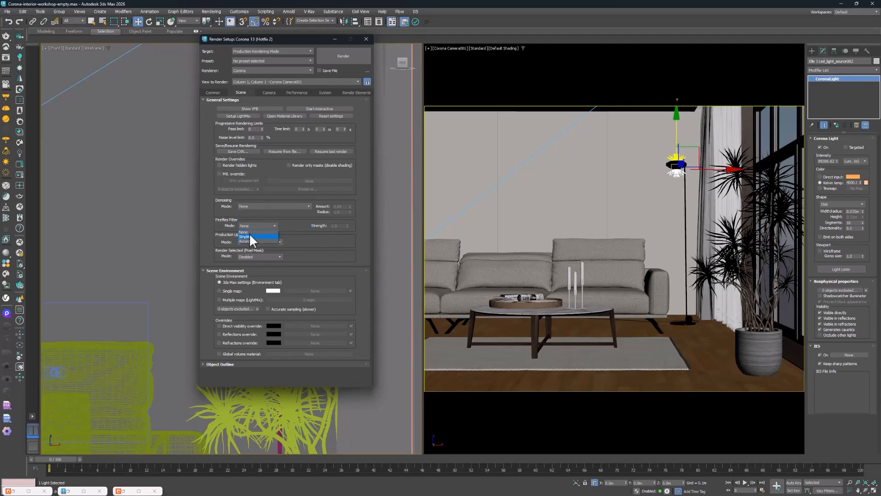
Review the available fireflies filter and production upscaling modes without choosing another option
click(297, 228)
click(310, 237)
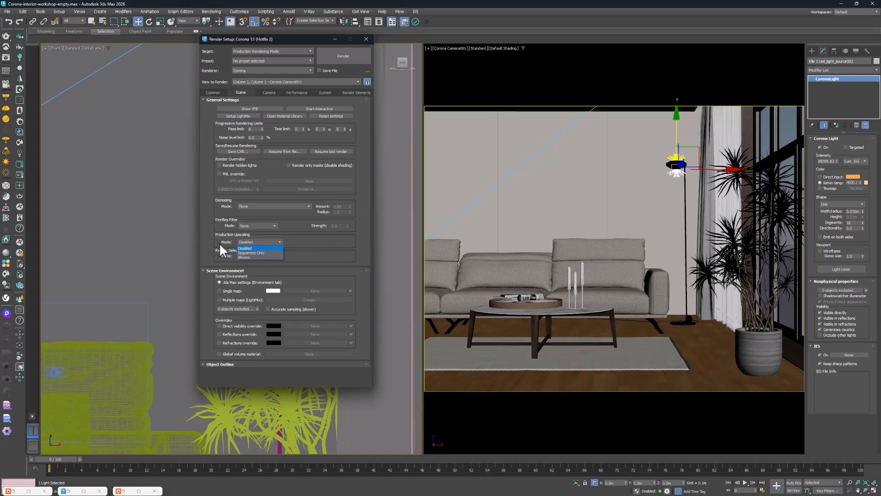
click(242, 240)
click(279, 241)
click(292, 227)
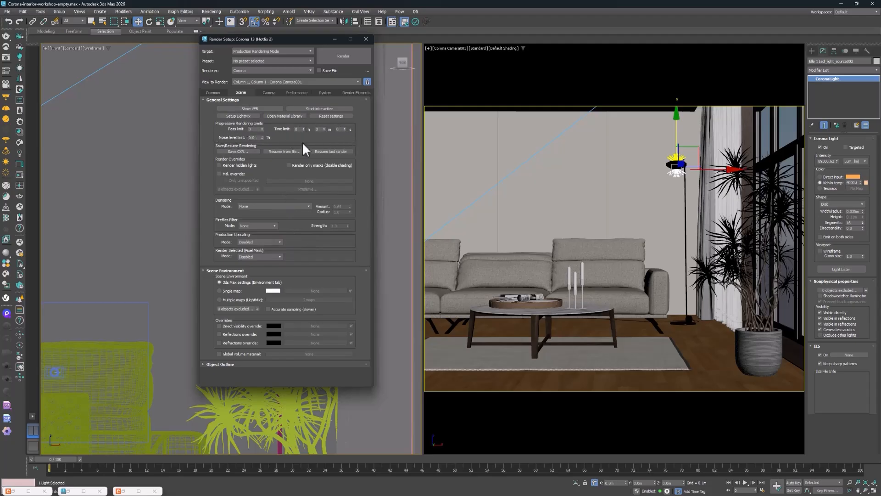
Set the noise level limit to 5% and generate LightMix layers separated by instanced lights
drag(253, 138, 236, 136)
click(246, 116)
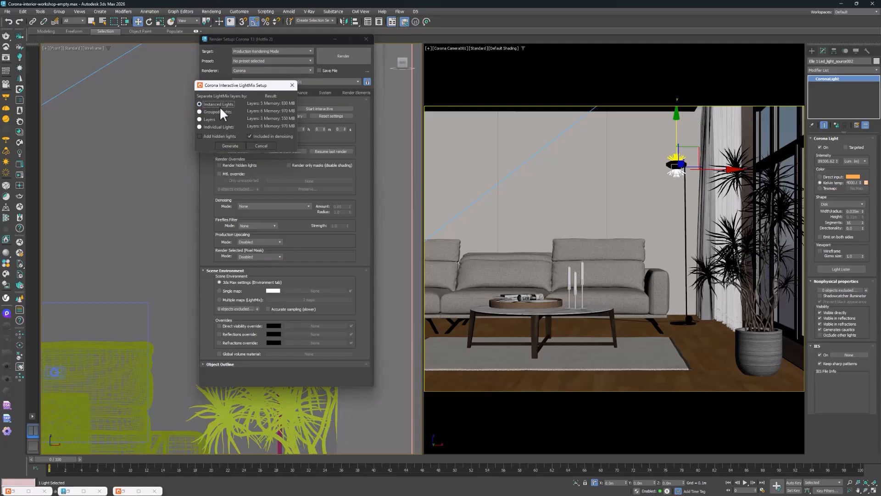
click(233, 145)
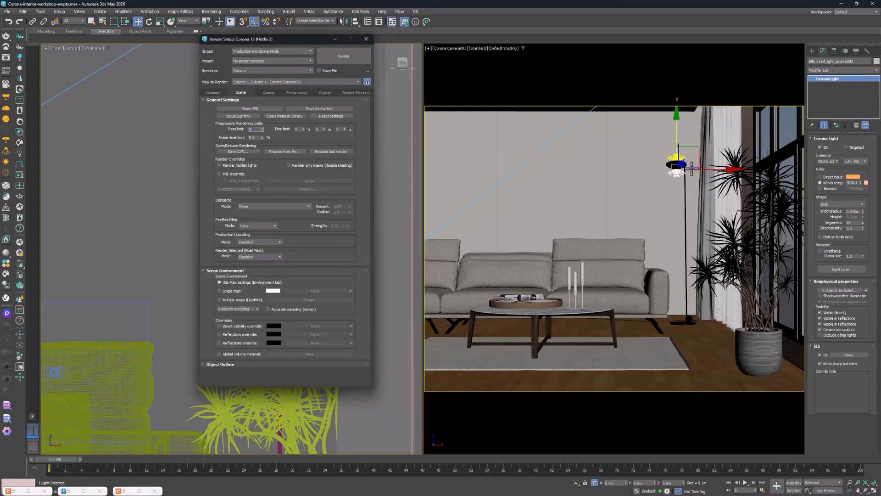
Review the LightMix render elements and the common output parameters, and close Render Setup
click(357, 95)
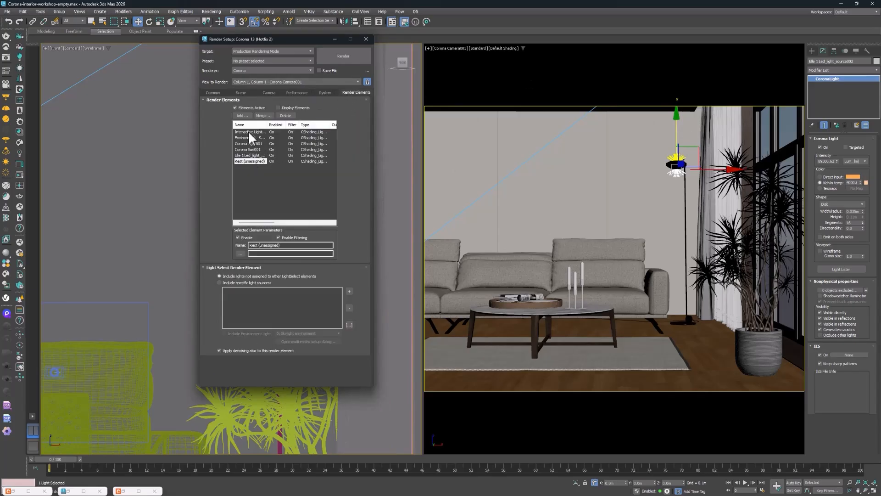
click(215, 92)
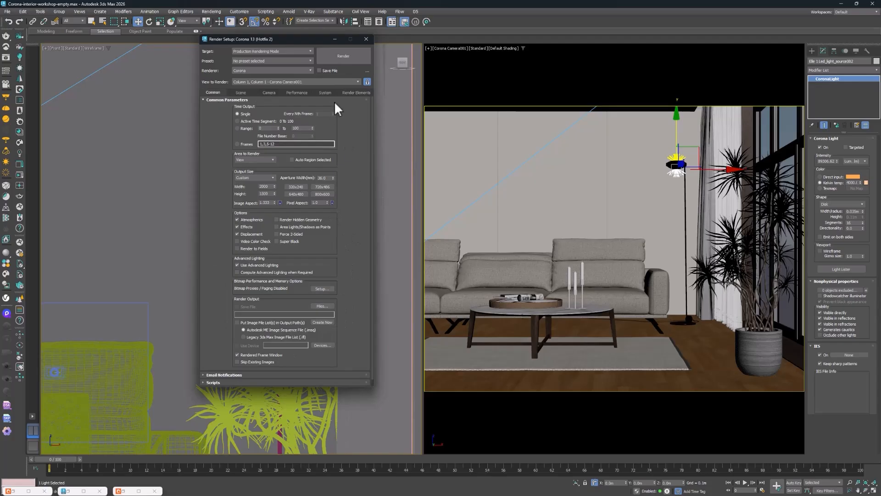
click(362, 42)
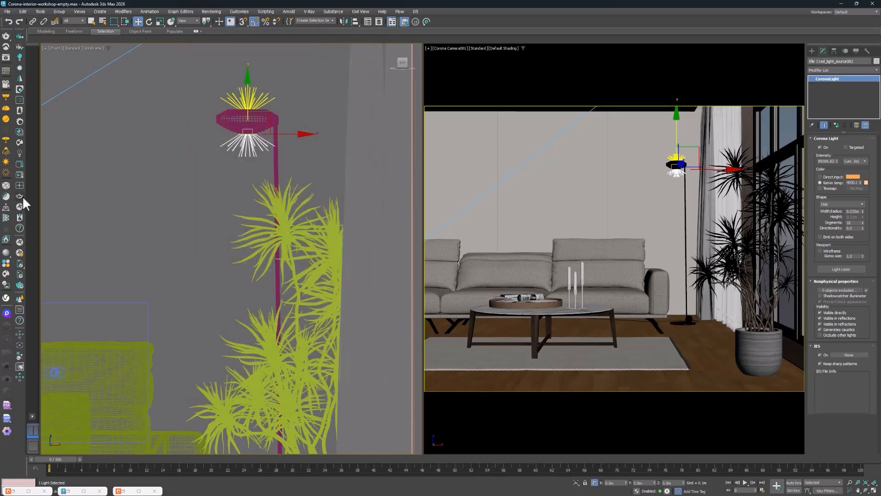
Select the potted indoor plant in the camera view and reopen Render Setup at its scene settings
click(19, 81)
click(755, 343)
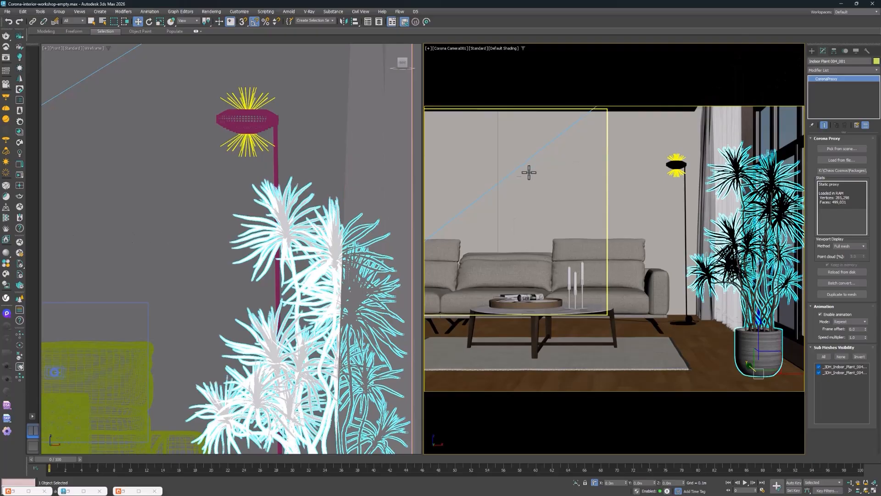
click(204, 12)
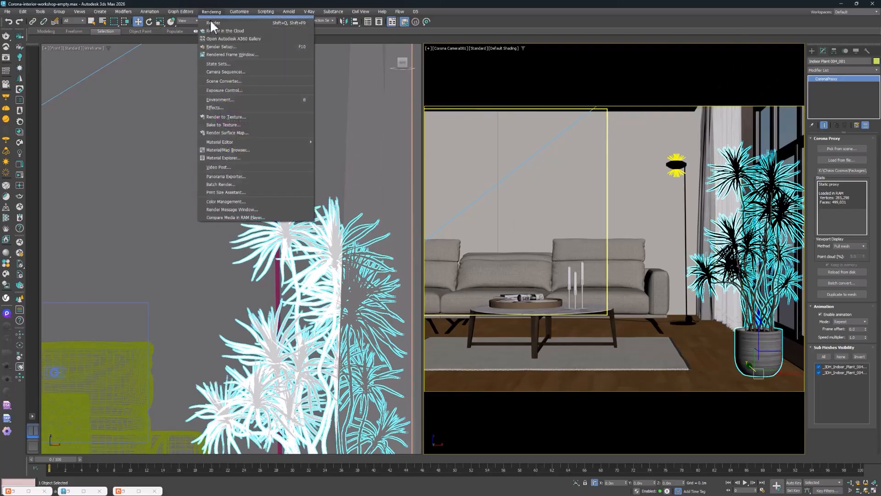
click(213, 48)
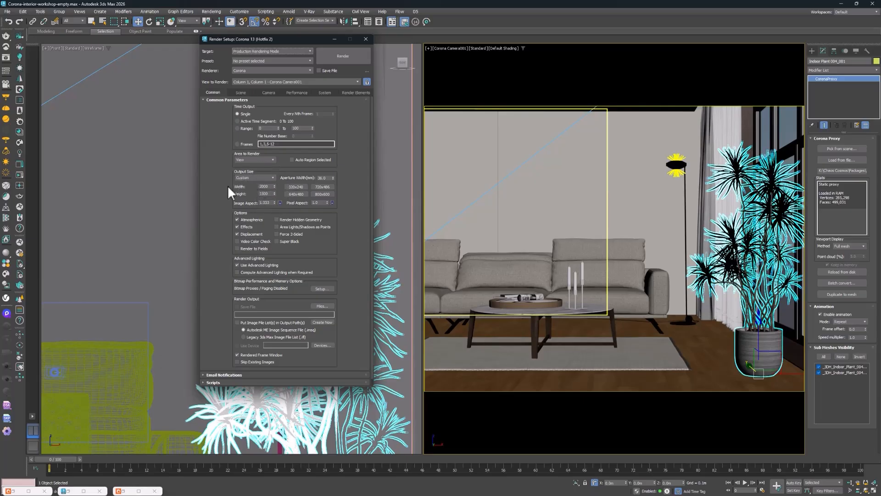
click(237, 92)
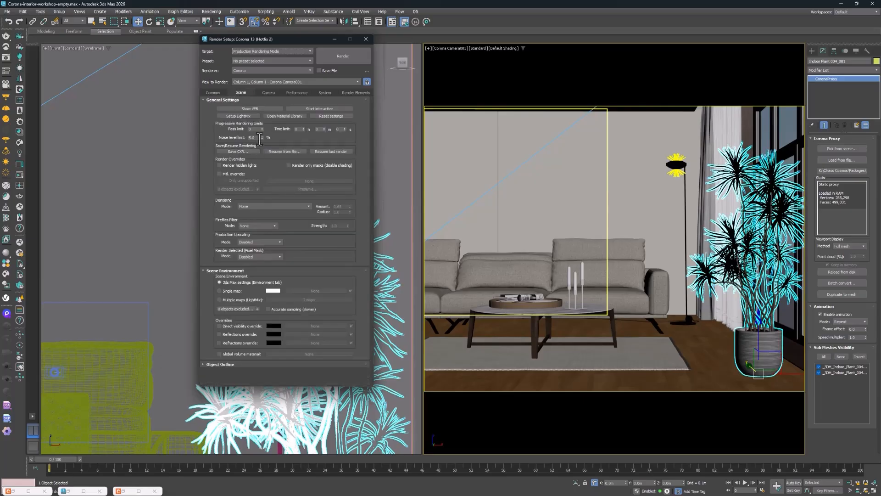
Set the output size to 3000 × 2250 with the image aspect locked, rechecking the scene render limits
click(216, 92)
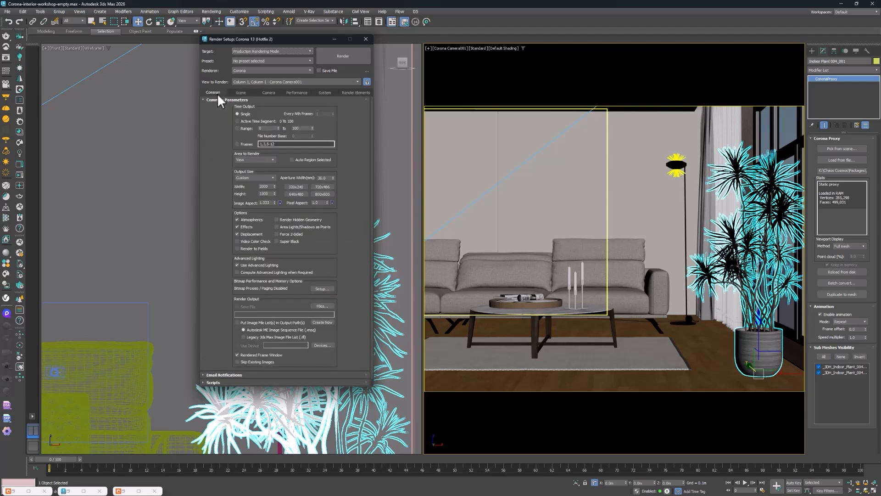
double_click(265, 186)
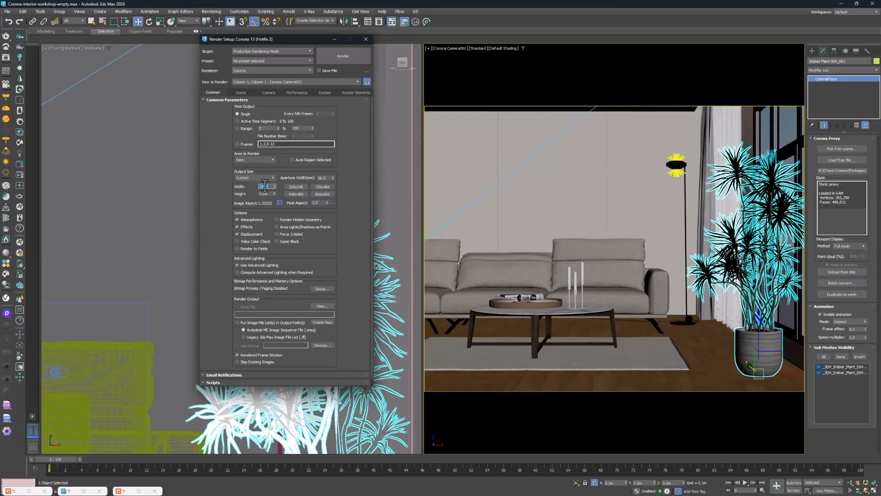
click(247, 94)
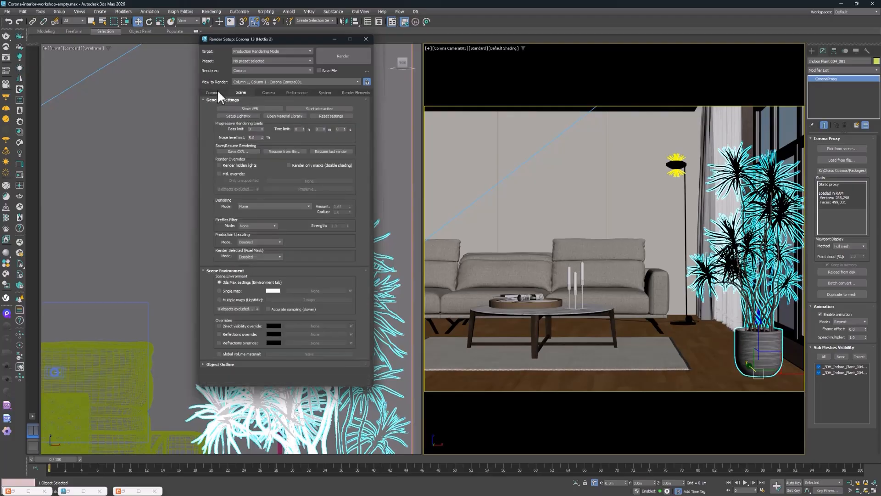
click(215, 92)
click(235, 92)
click(218, 92)
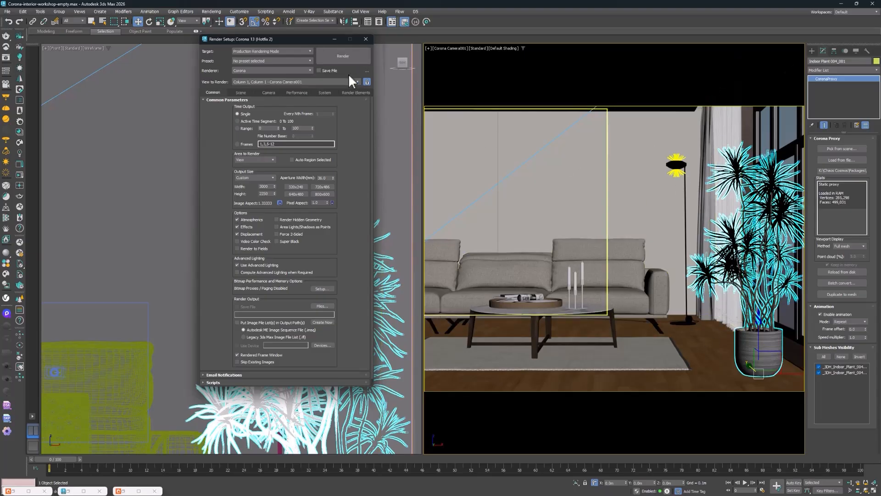
Start the production render from Corona Camera001 and check its render statistics
click(336, 58)
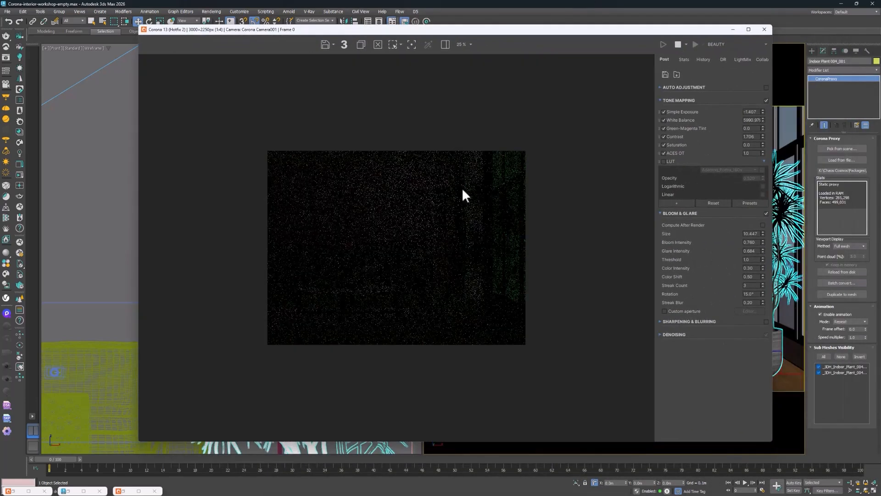
scroll(462, 190, up, 1)
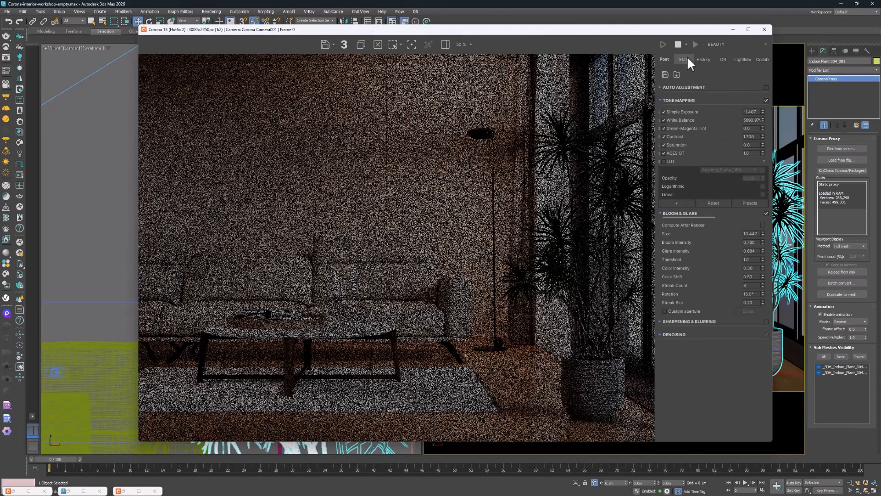
click(685, 59)
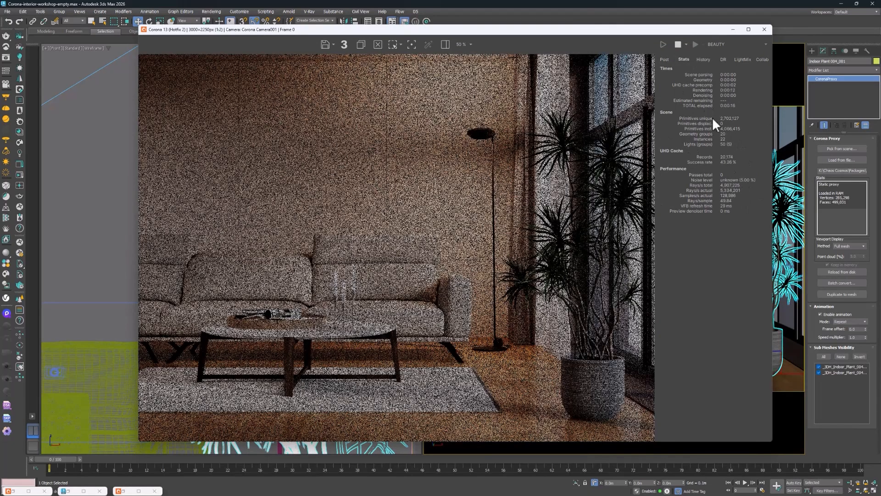
Zoom in on the floor lamp's glow in the render and set the Bloom & Glare size to 15
click(663, 59)
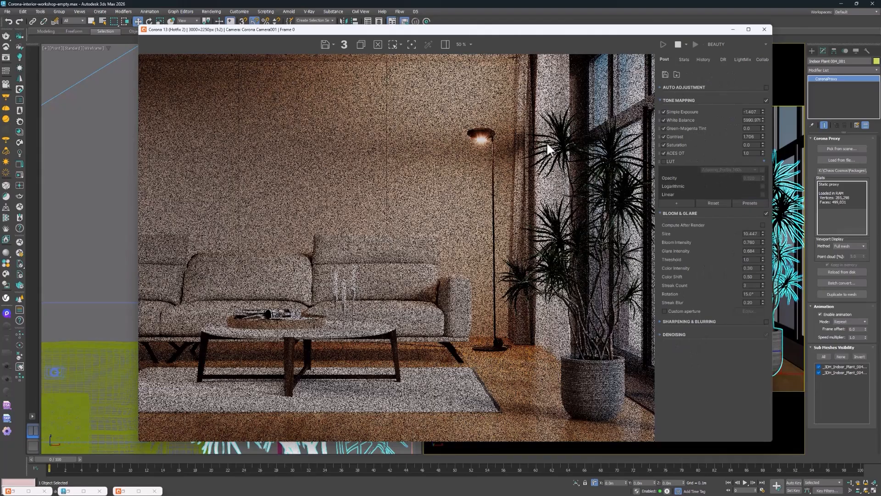
scroll(491, 135, up, 2)
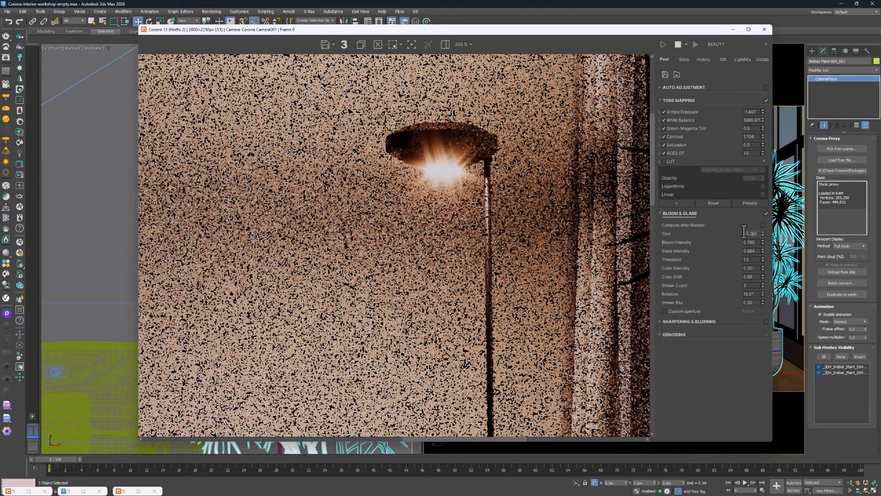
drag(763, 233, 762, 245)
double_click(755, 235)
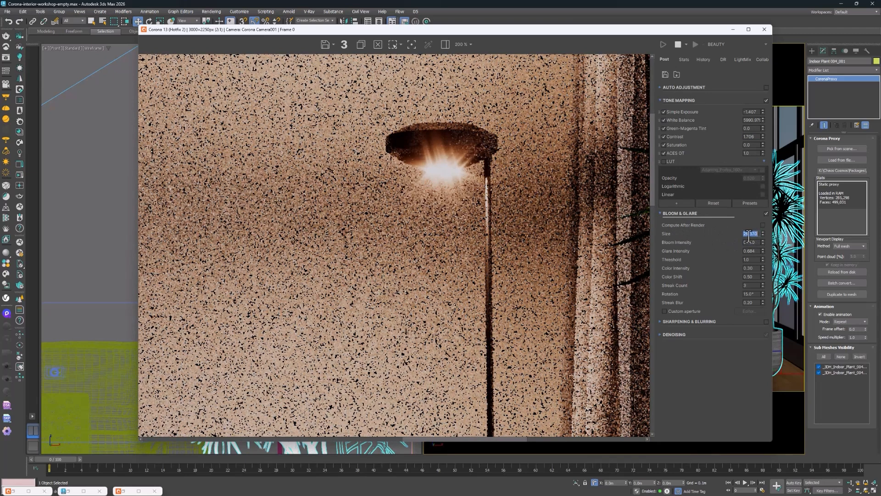
text(15)
key(Return)
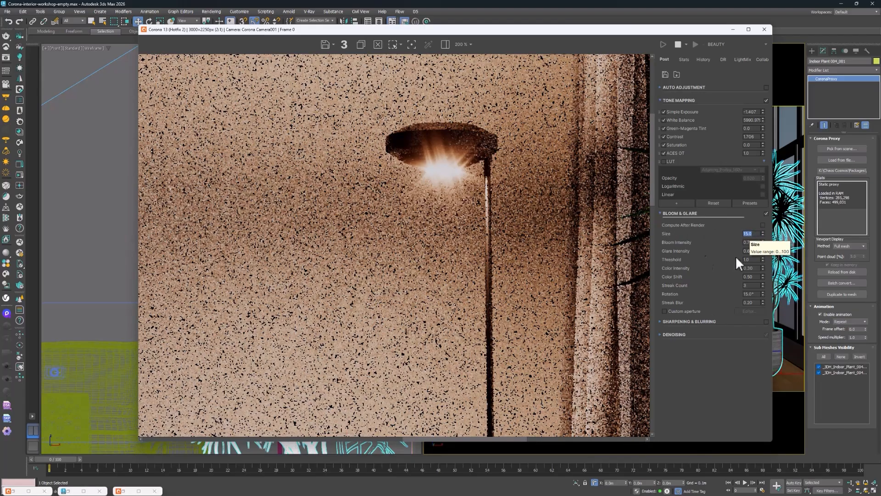
Disable Corona Light001 in LightMix and compare the image with Corona Sun001 and the skylight environment each toggled off and on
click(742, 59)
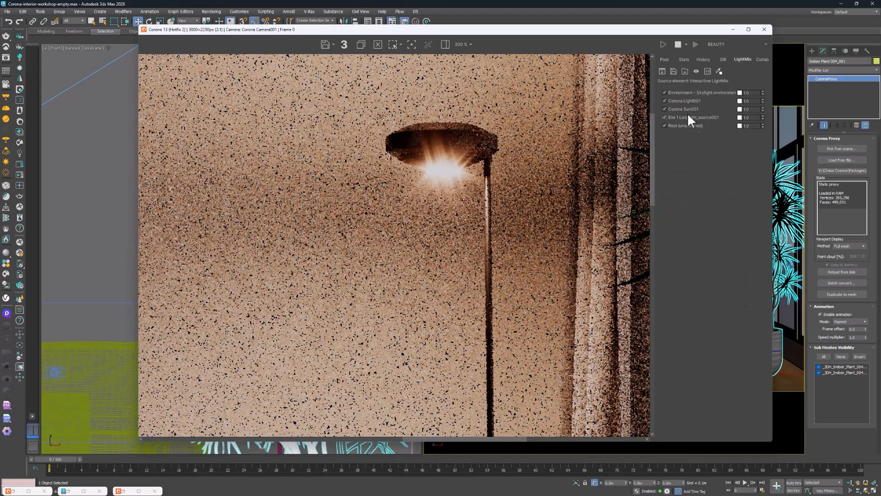
scroll(472, 192, down, 2)
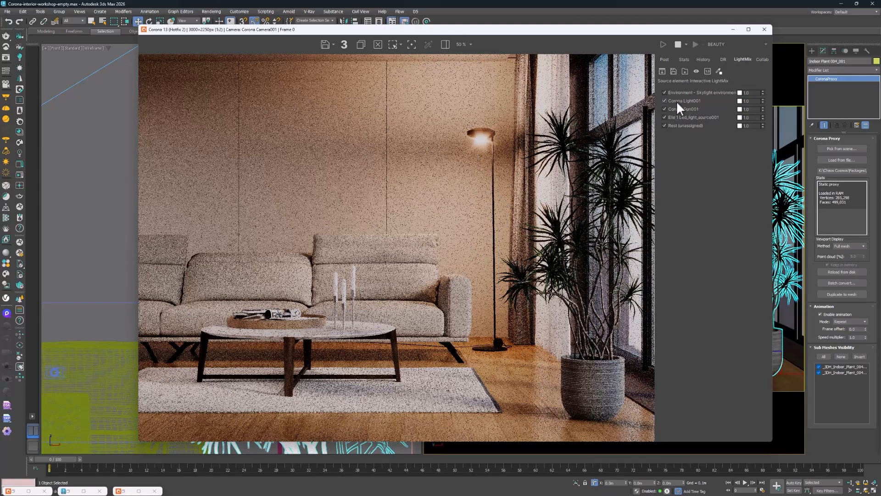
click(665, 101)
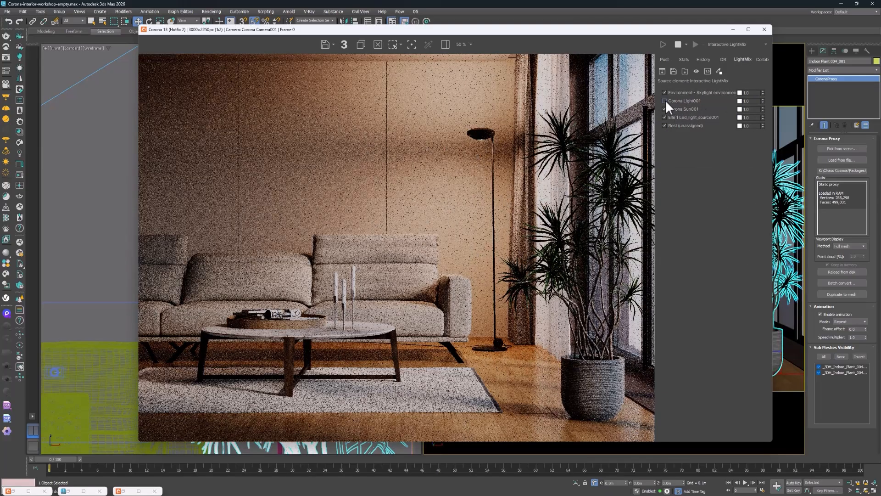
click(665, 110)
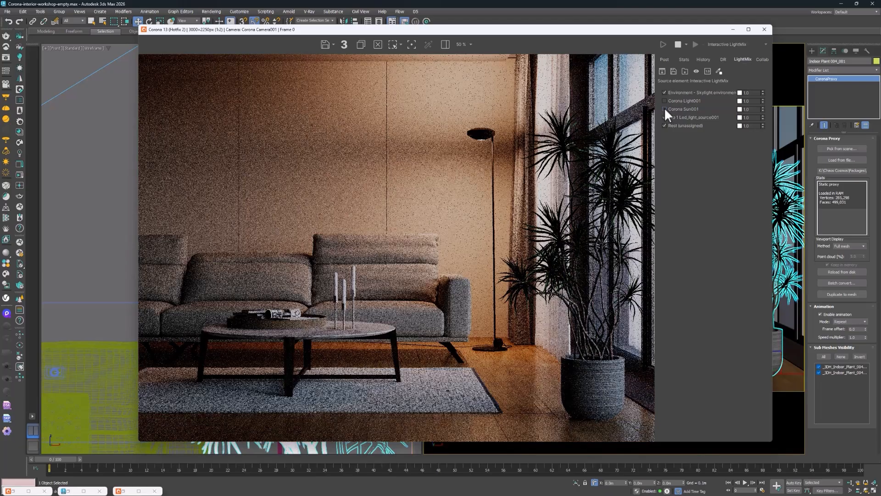
click(665, 109)
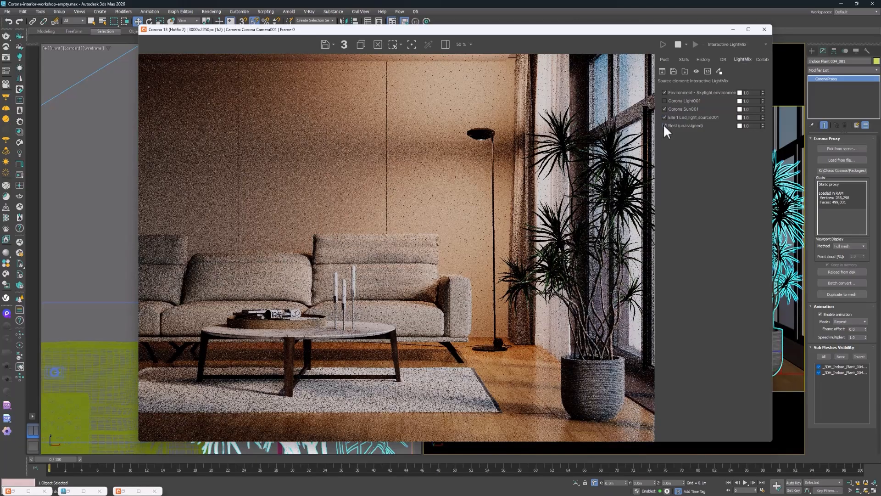
click(664, 93)
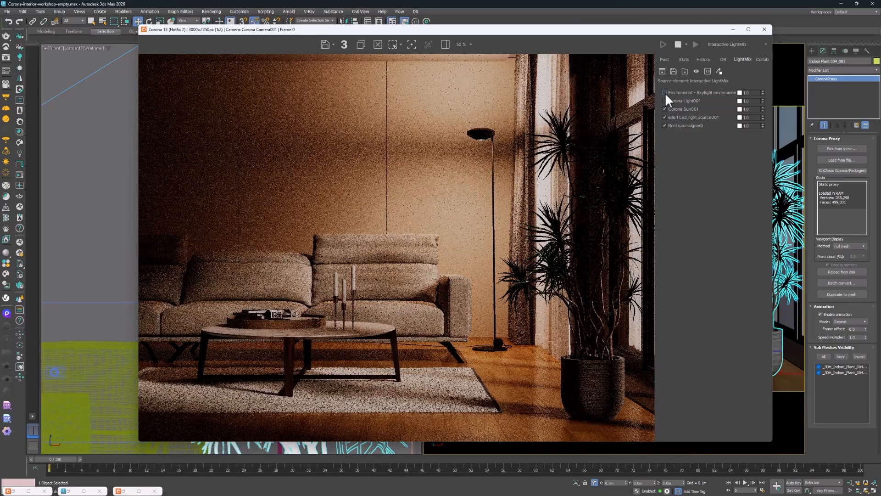
click(665, 92)
Compare the LightMix image with the floor lamp's LED light and Corona Sun001 toggled off and on
click(664, 117)
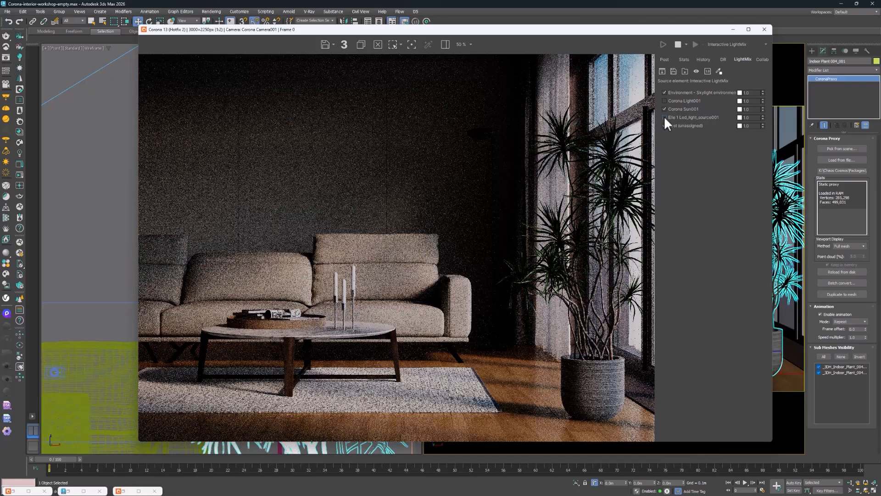
click(664, 116)
click(664, 114)
click(665, 114)
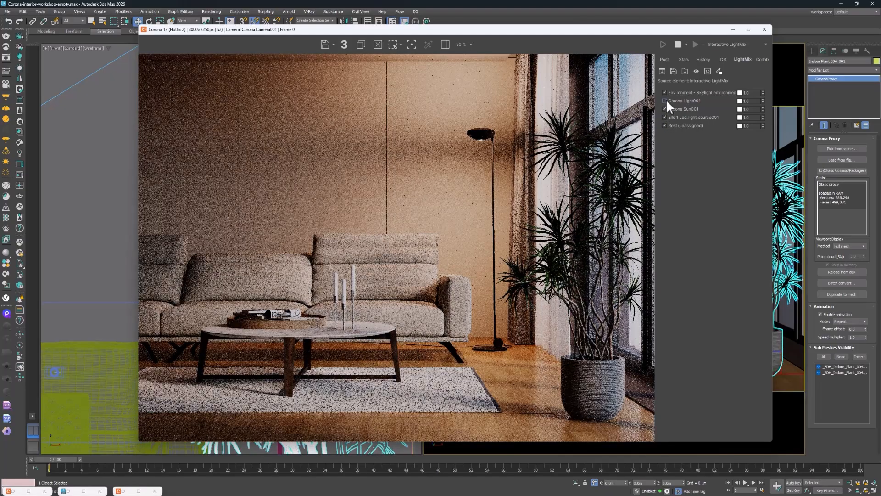
click(665, 107)
click(664, 107)
click(665, 117)
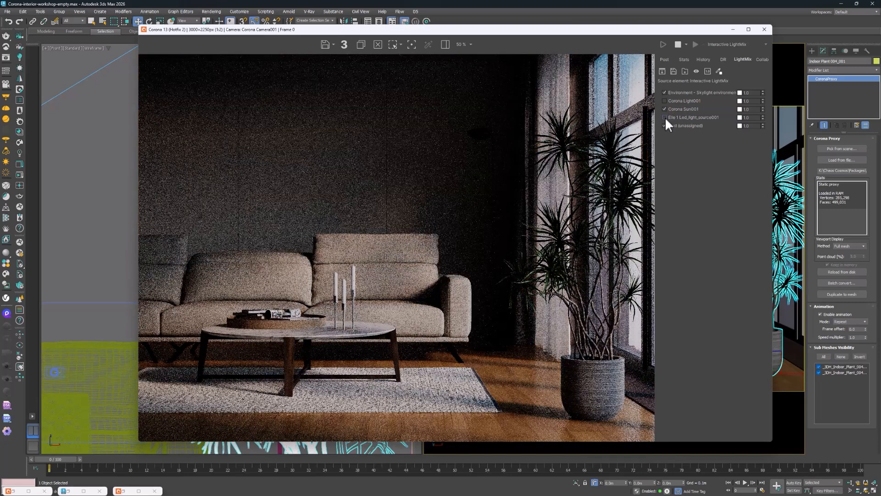
click(665, 117)
Re-enable Corona Light001 in LightMix and check the floor lamp's LED contribution by toggling it off and on
click(665, 114)
click(664, 102)
click(665, 116)
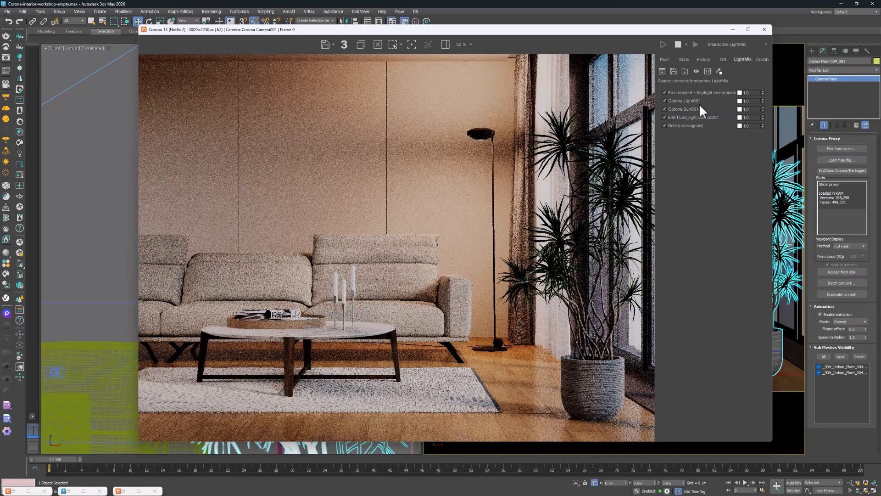
click(665, 115)
click(665, 116)
Reduce the floor lamp LED's LightMix intensity to about 0.92 and try a warmer color temperature of about 4730 K
mouse_move(760, 124)
mouse_down()
mouse_move(761, 170)
mouse_move(752, 107)
mouse_move(754, 128)
mouse_up()
click(740, 117)
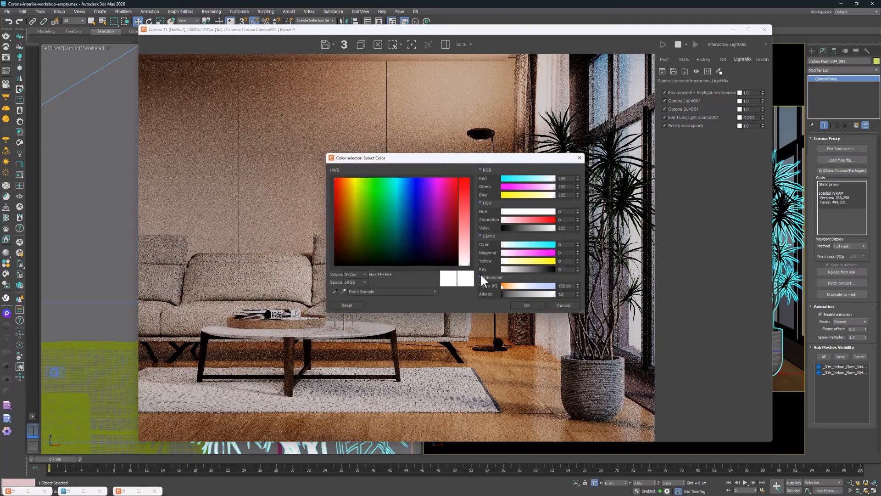
mouse_move(516, 286)
mouse_down()
mouse_move(539, 288)
mouse_move(513, 288)
mouse_up()
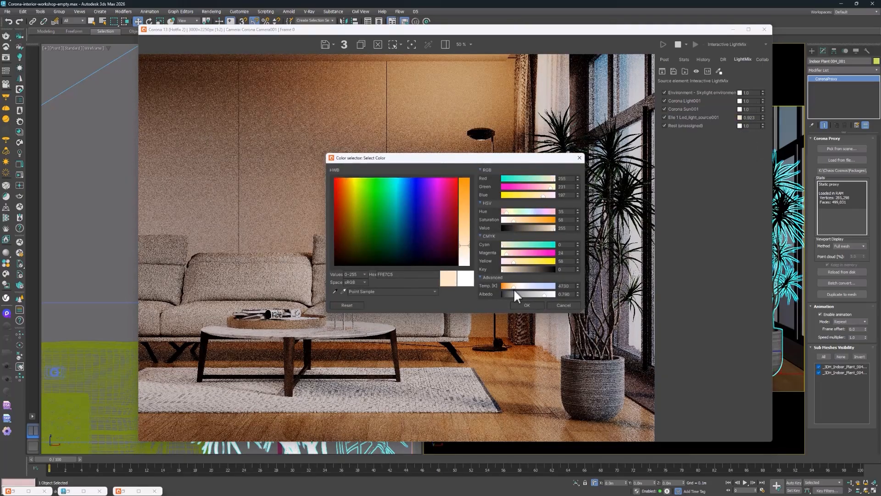
click(557, 305)
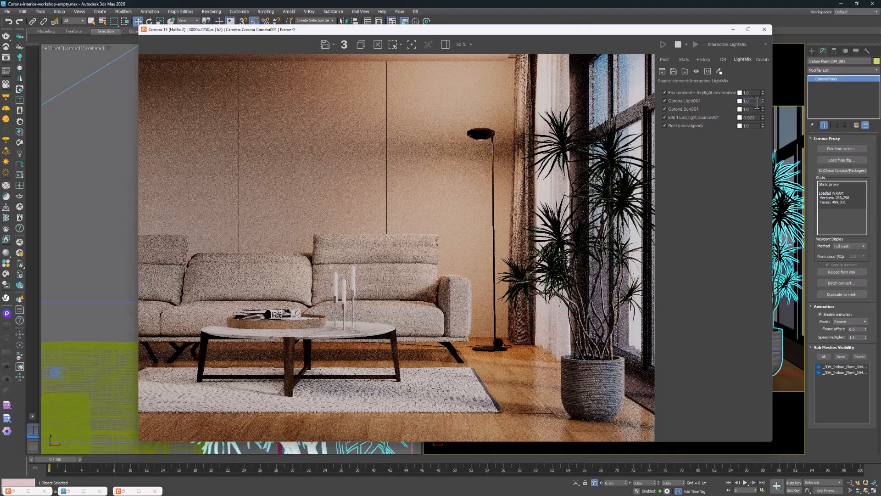
mouse_move(757, 101)
mouse_down()
mouse_move(765, 50)
mouse_move(753, 116)
mouse_move(750, 73)
mouse_move(747, 105)
mouse_up()
Set the Bloom & Glare size to 7 in the post-processing settings
click(665, 62)
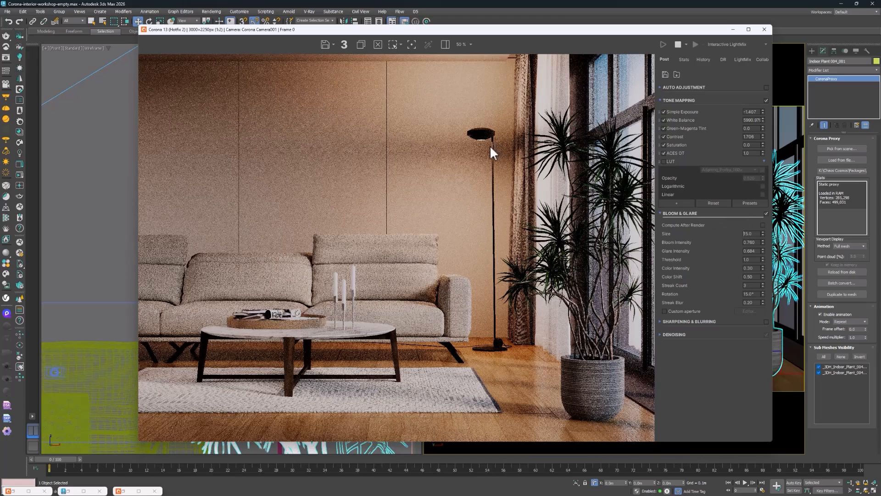
double_click(751, 236)
text(7)
key(Return)
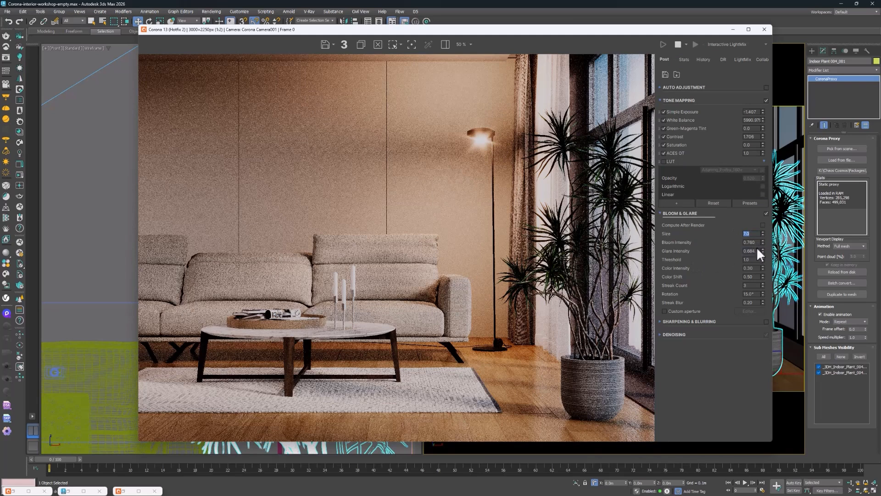
Set the glare intensity to 0.5 and lower the bloom and glare threshold to about 0.73
double_click(756, 250)
text(0.5)
key(Return)
drag(763, 260, 763, 275)
Examine the running render up close for noise and texture detail on the floor, rug, candles and coffee table
scroll(322, 393, up, 1)
scroll(436, 390, up, 1)
scroll(528, 397, up, 1)
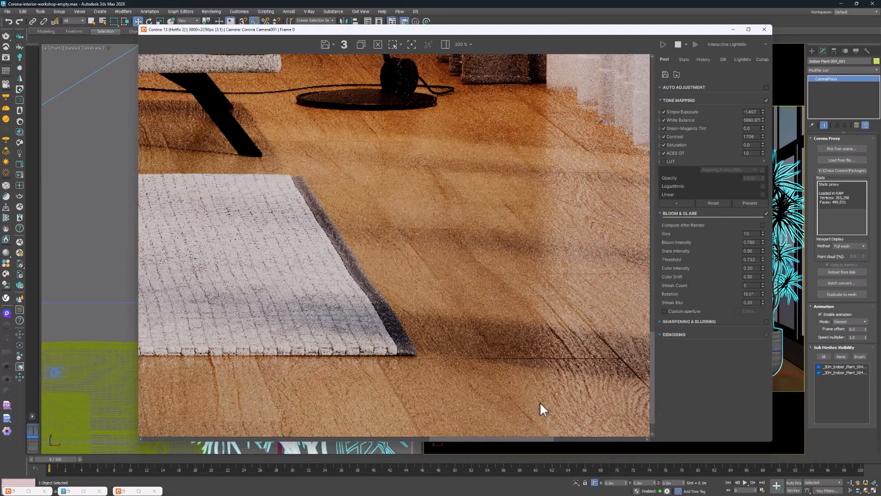
scroll(436, 234, down, 2)
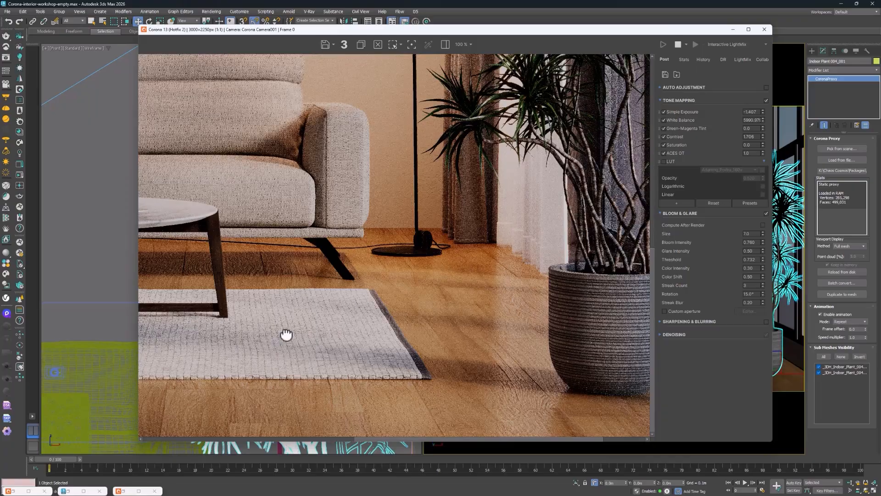
scroll(405, 258, up, 2)
scroll(379, 157, down, 2)
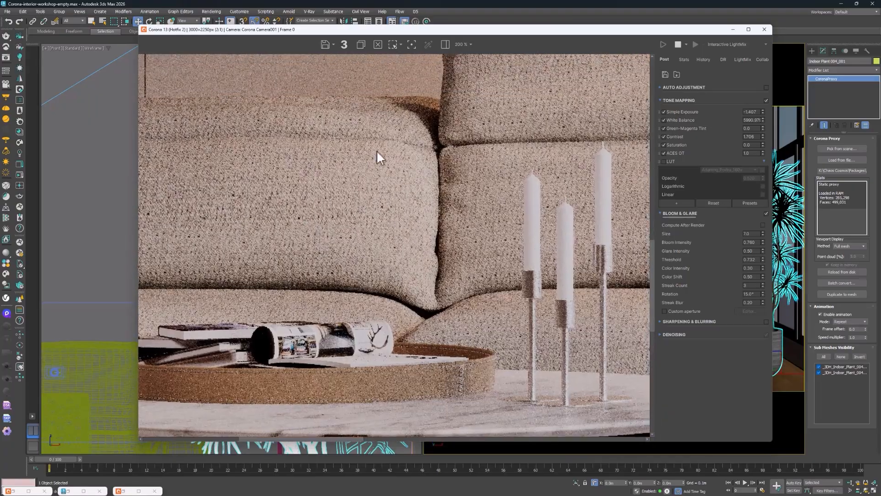
scroll(330, 381, up, 4)
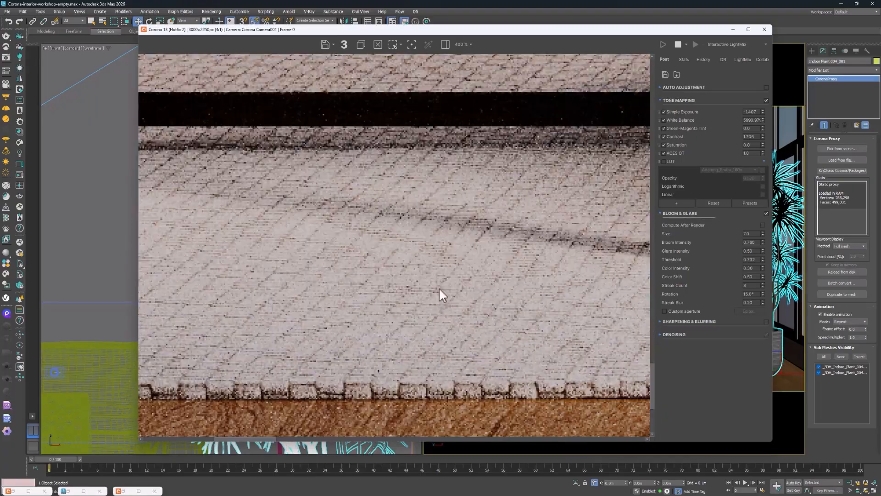
scroll(439, 287, down, 3)
Examine the back wall, the sofa fabric and the coffee table legs in the running render at high magnification
middle_drag(444, 169, 394, 361)
middle_drag(305, 177, 249, 378)
middle_drag(484, 130, 431, 106)
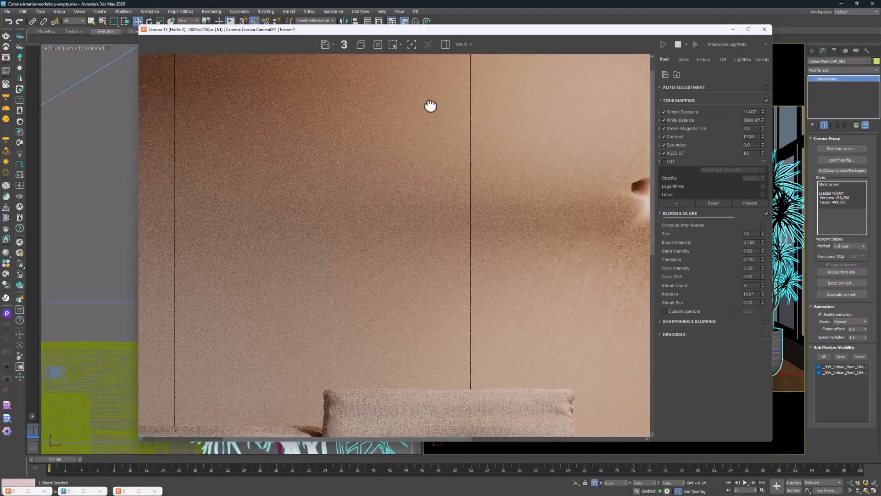
scroll(407, 213, down, 1)
scroll(400, 218, up, 1)
middle_drag(354, 235, 295, 240)
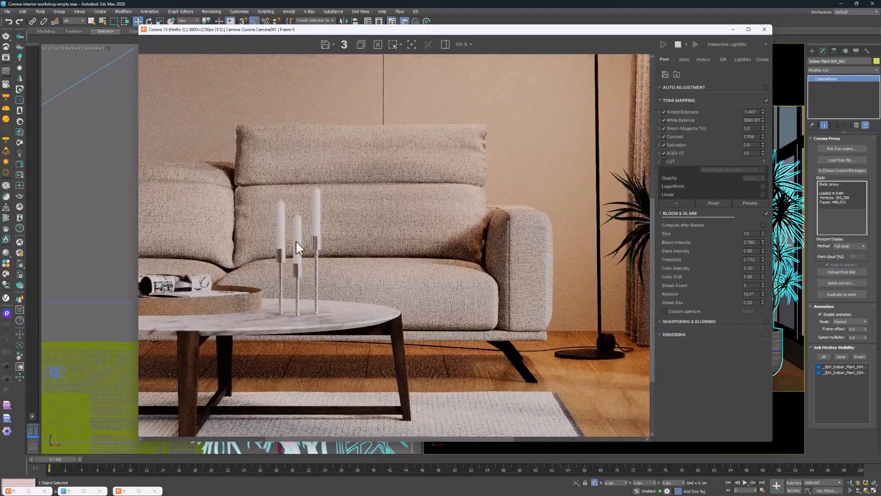
scroll(296, 241, up, 1)
middle_drag(241, 232, 634, 264)
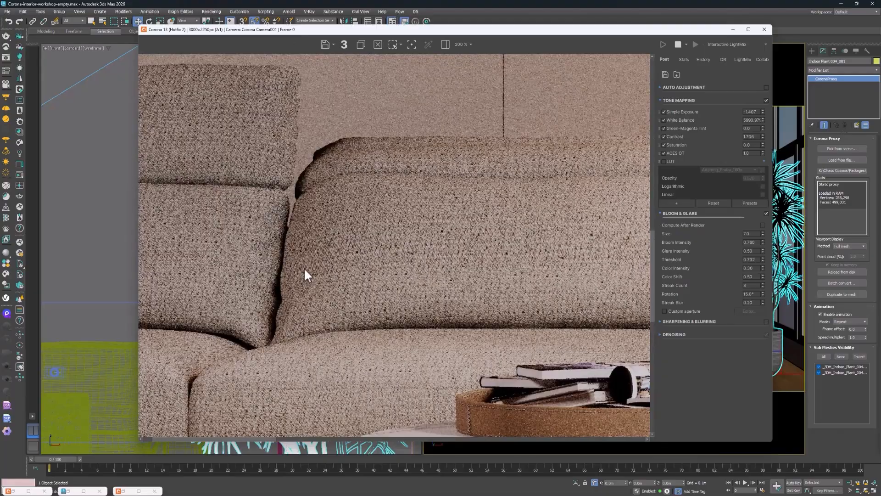
middle_drag(304, 267, 563, 260)
scroll(258, 295, down, 1)
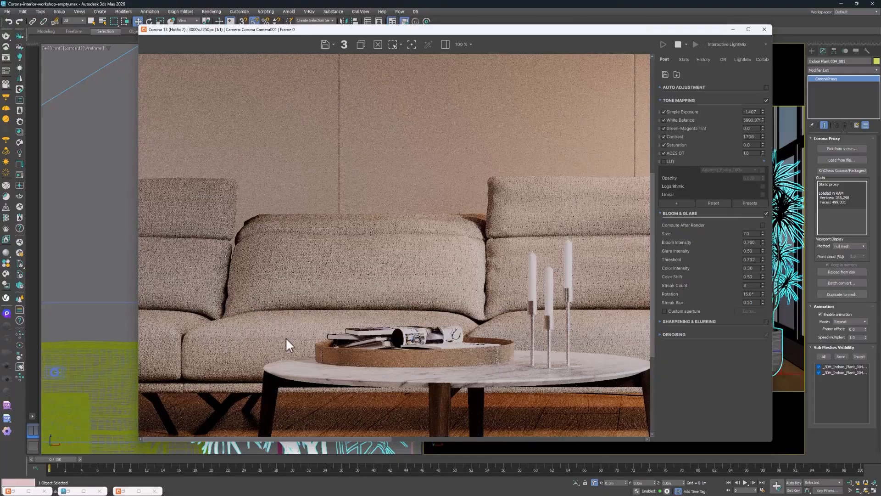
scroll(255, 378, up, 1)
middle_drag(255, 378, 296, 97)
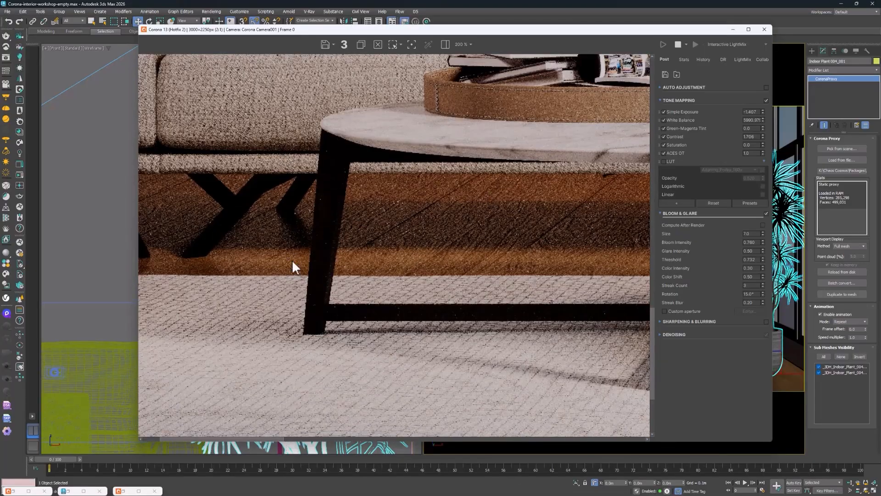
scroll(583, 222, down, 2)
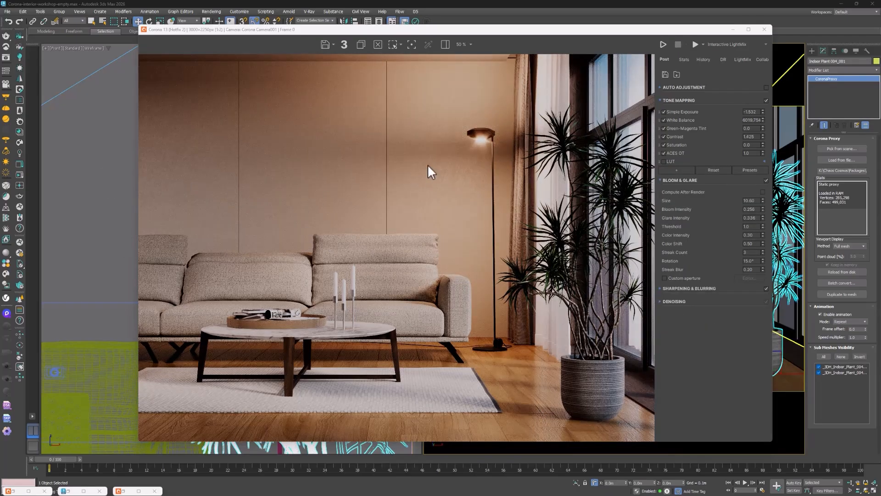
Inspect the finished render up close on the wall beside the lamp and on the rug, and return to the whole image
scroll(430, 165, up, 3)
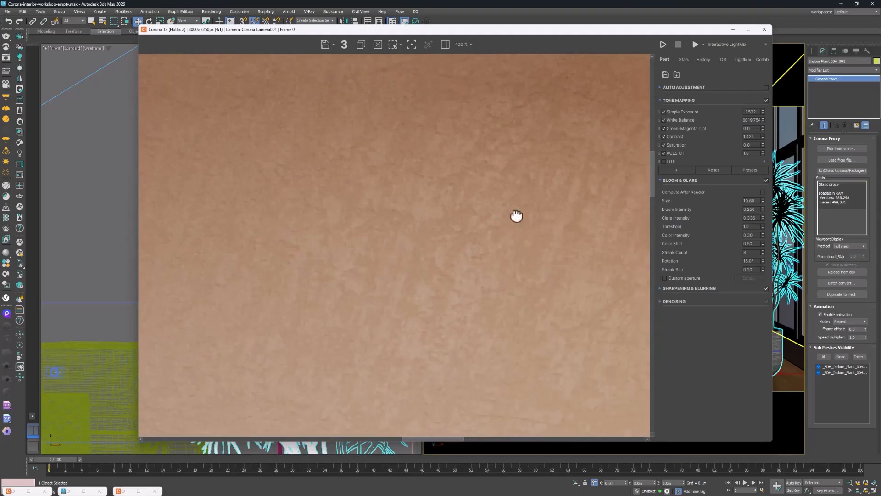
drag(516, 215, 366, 134)
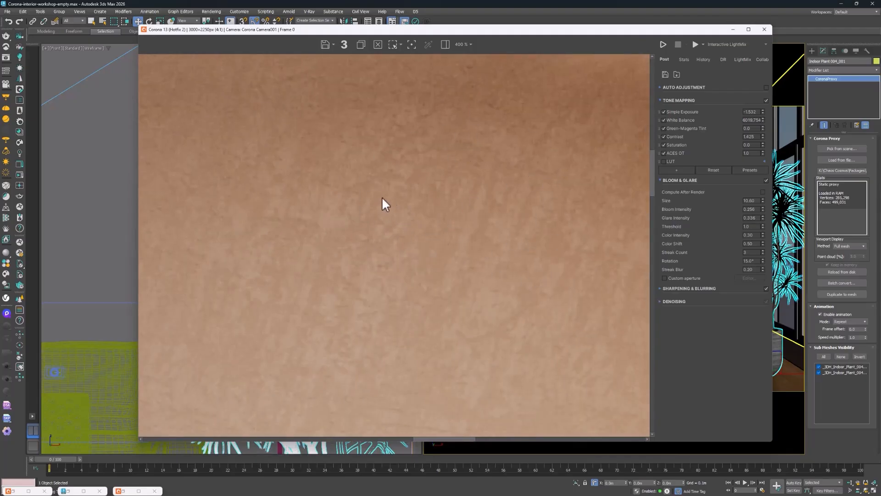
scroll(422, 229, down, 2)
scroll(413, 252, up, 2)
scroll(448, 194, down, 3)
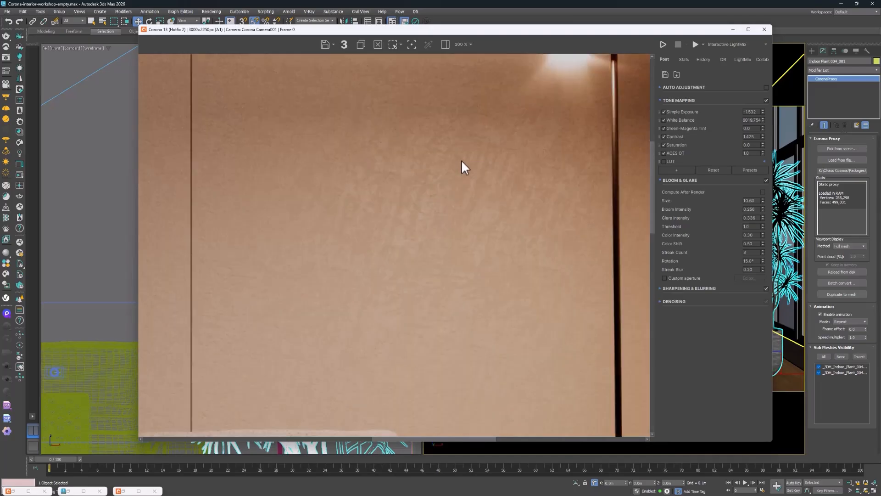
scroll(337, 420, up, 3)
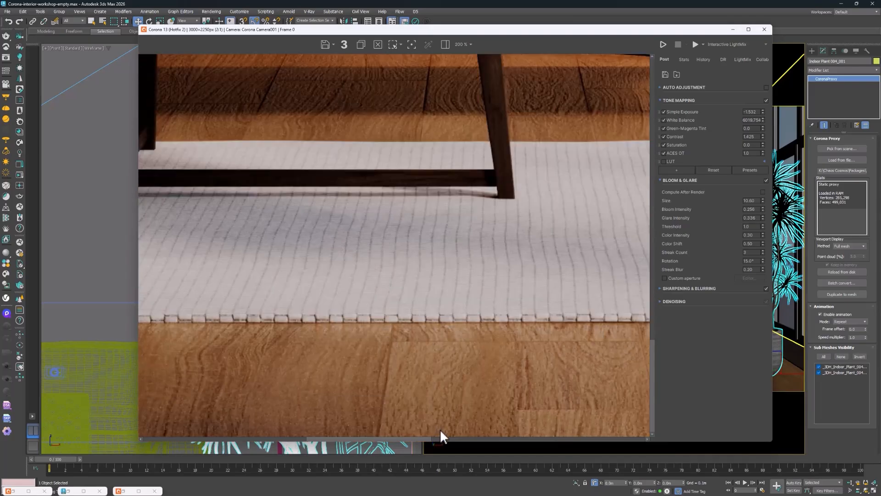
scroll(478, 318, down, 1)
scroll(572, 176, down, 2)
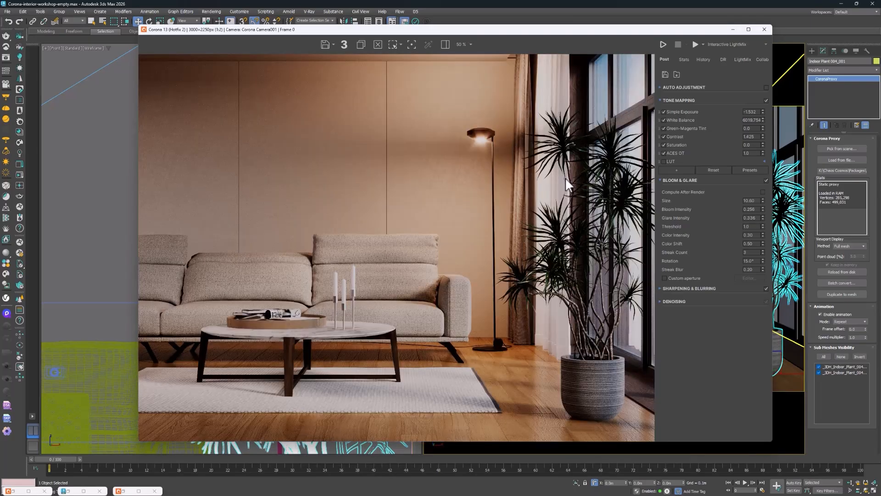